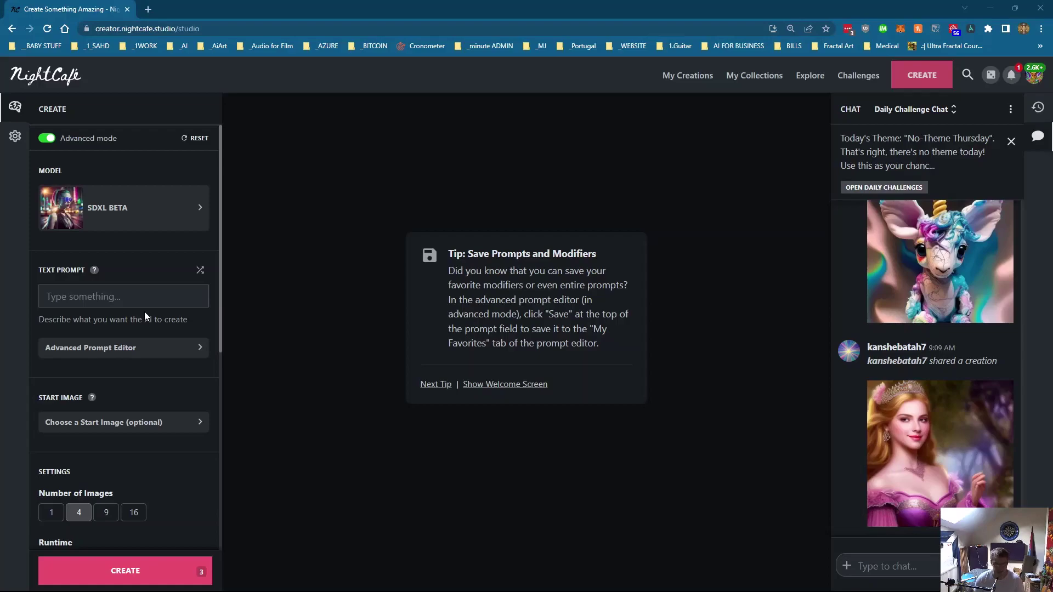
- Enter the prompt "Art in the style of Banksy, graffiti artist, psychedelic colour scheme, A Cube made of wood filled with water, depth of field, 3d UHD, graffiti"
{"action": "left_click", "coordinate": [92, 292]}
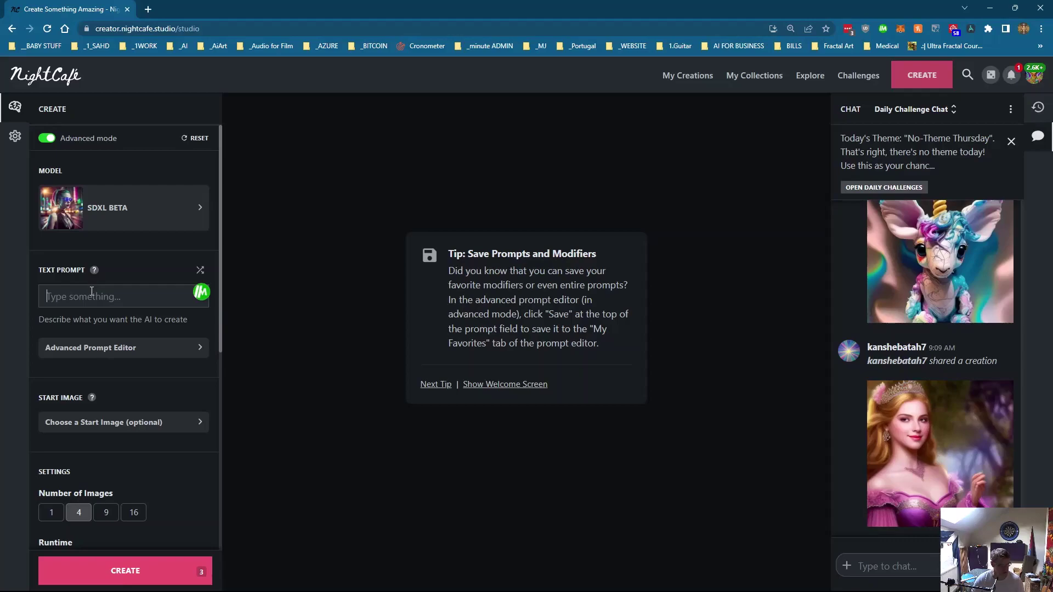
{"action": "type", "text": "Art in the style of Banksy, graffiti artist, psychedelic colour scheme, A Cube made of wood filled with water, depth of field, 3d UHD, graffiti"}
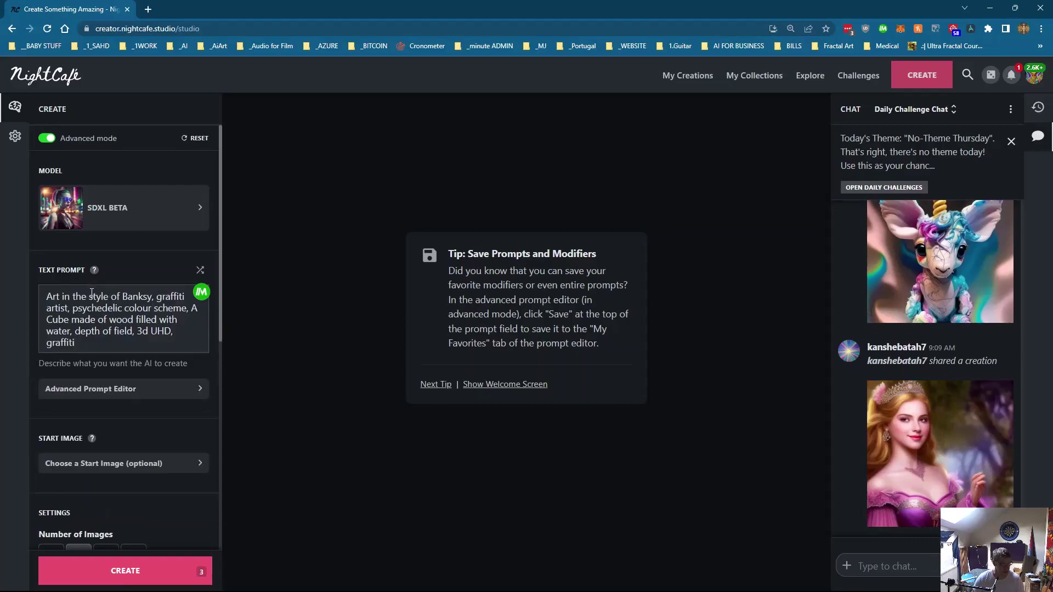
- Replace "Banksy" with "katsuhiro Otomo" in the text prompt
{"action": "left_click_drag", "start_coordinate": [122, 296], "coordinate": [151, 293]}
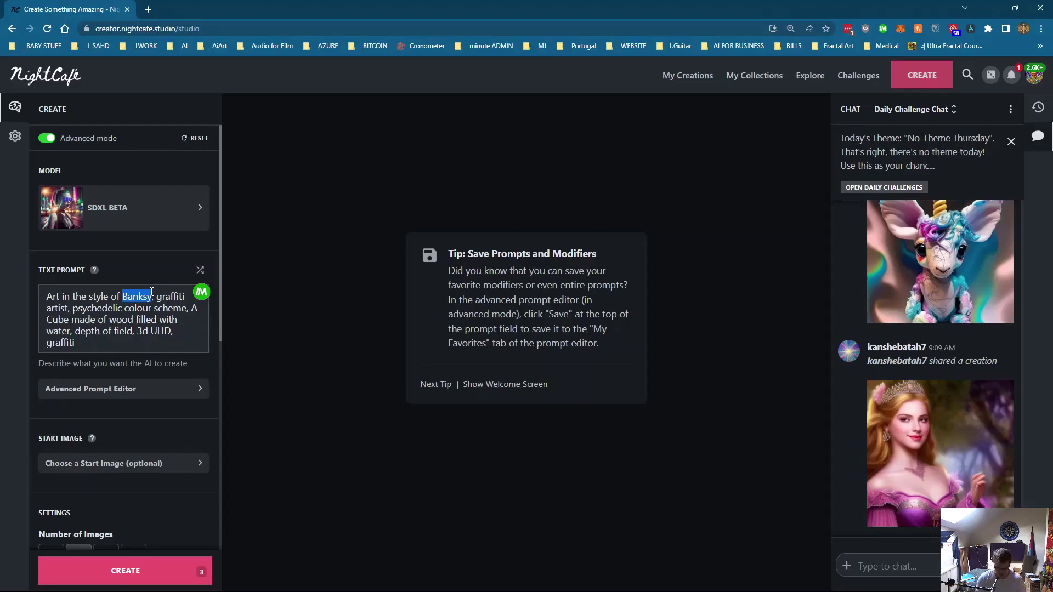
{"action": "key", "text": "BackSpace"}
{"action": "type", "text": "katsu"}
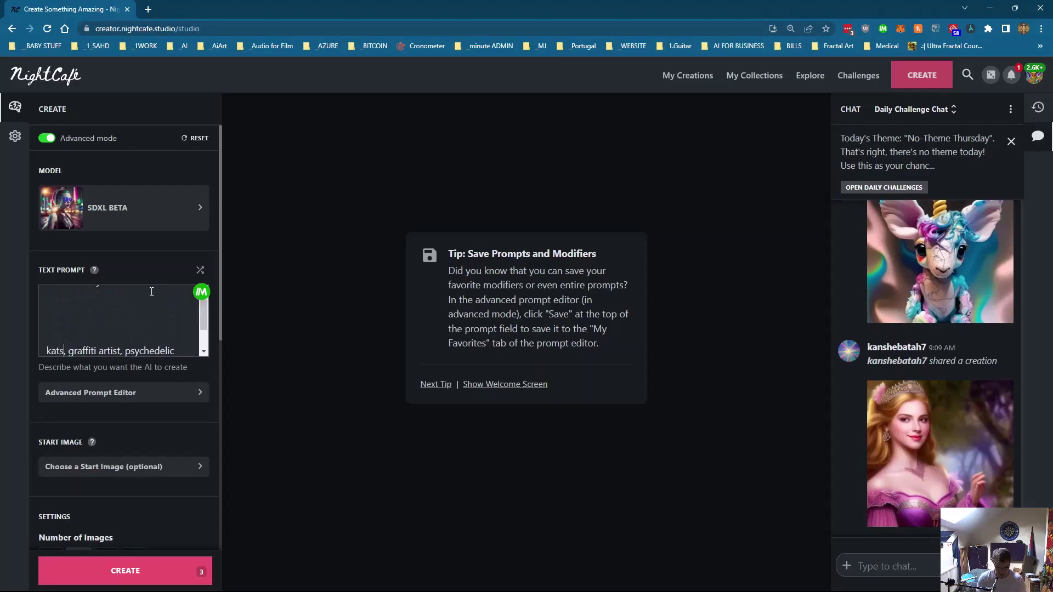
{"action": "type", "text": "hiro O"}
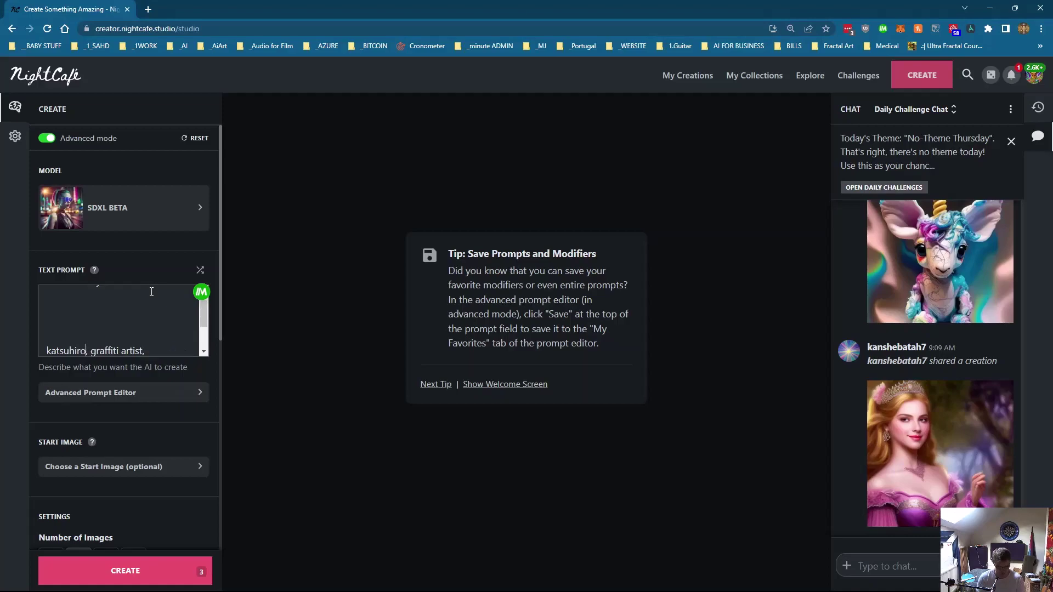
{"action": "type", "text": "tomo"}
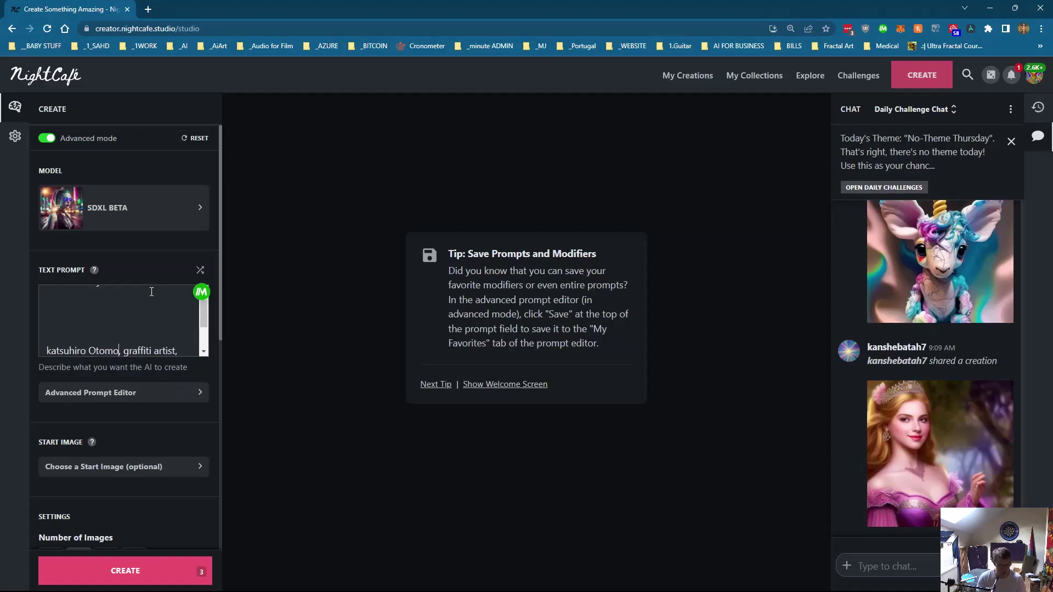
- Delete the blank lines between "Art in the style of" and "katsuhiro Otomo" in the text prompt
{"action": "scroll", "coordinate": [151, 292], "scroll_direction": "down", "scroll_amount": 2}
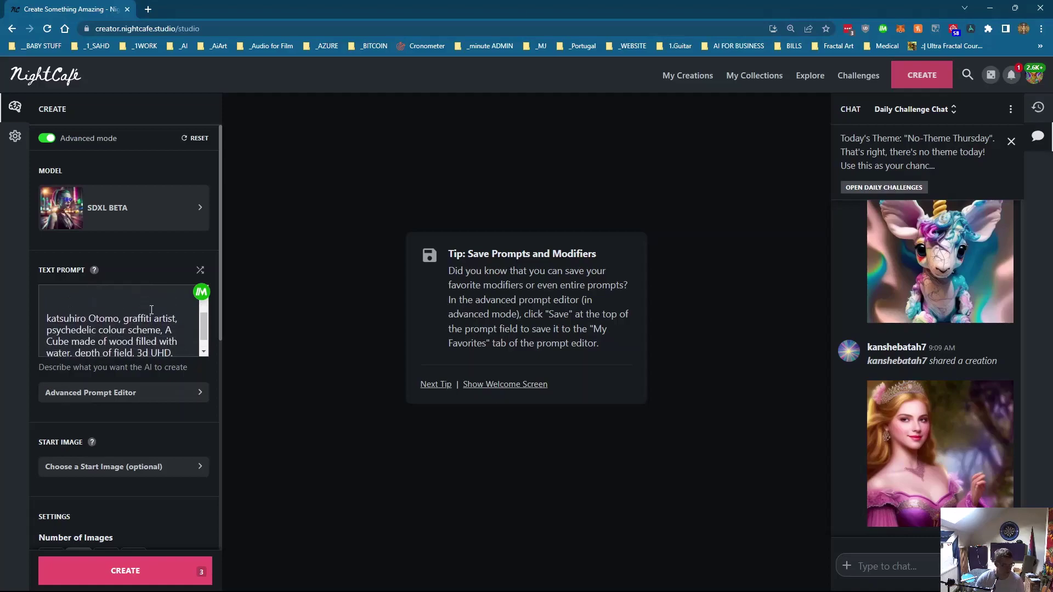
{"action": "scroll", "coordinate": [121, 313], "scroll_direction": "up", "scroll_amount": 5}
{"action": "left_click", "coordinate": [125, 300]}
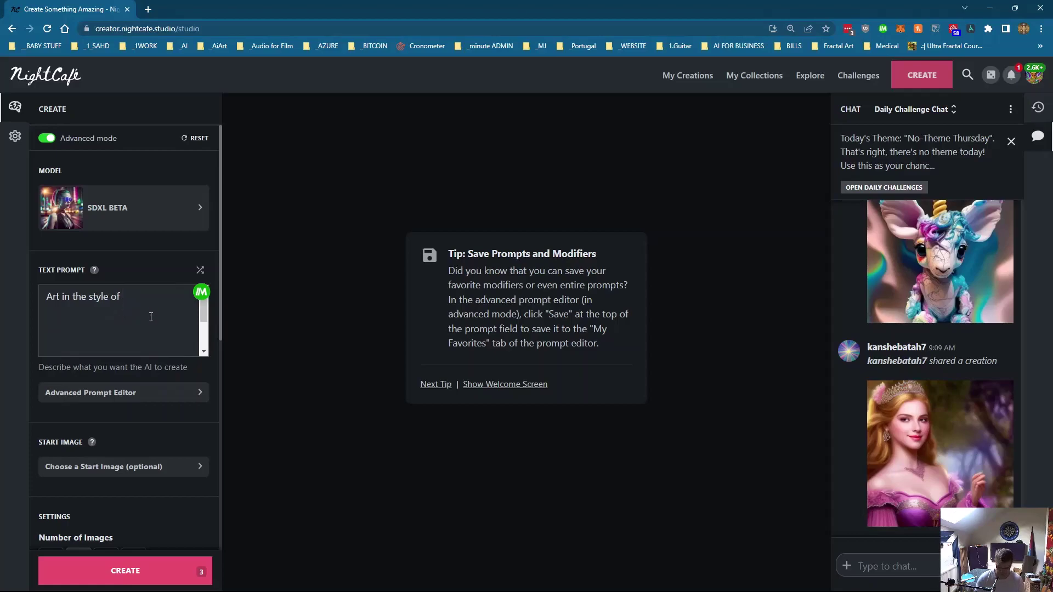
{"action": "key", "text": "Delete"}
{"action": "key", "text": "Delete"}
{"action": "key", "text": "Delete"}
{"action": "key", "text": "Delete"}
{"action": "key", "text": "Delete"}
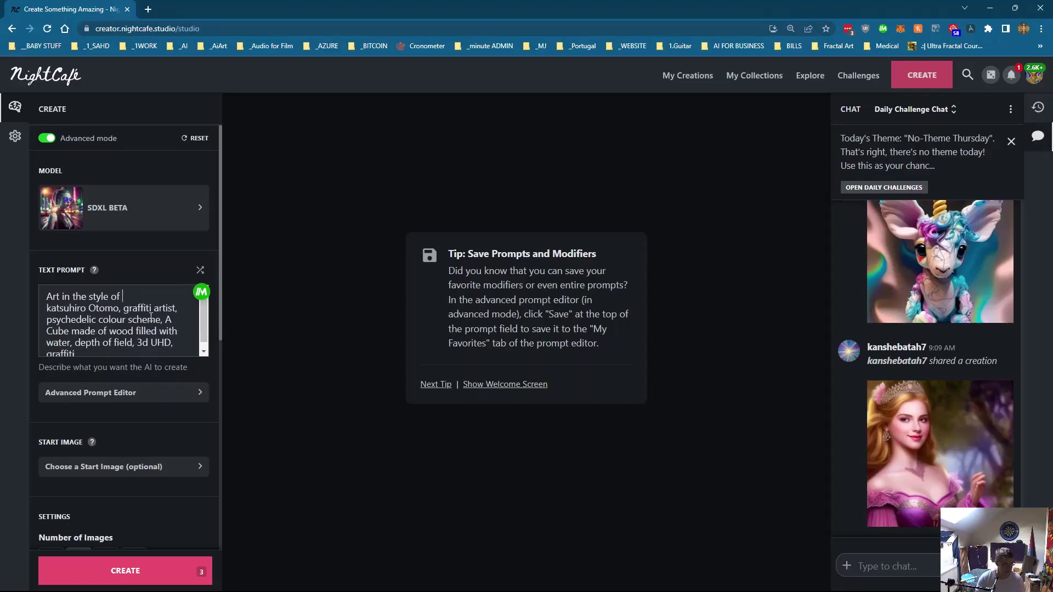
{"action": "key", "text": "Delete"}
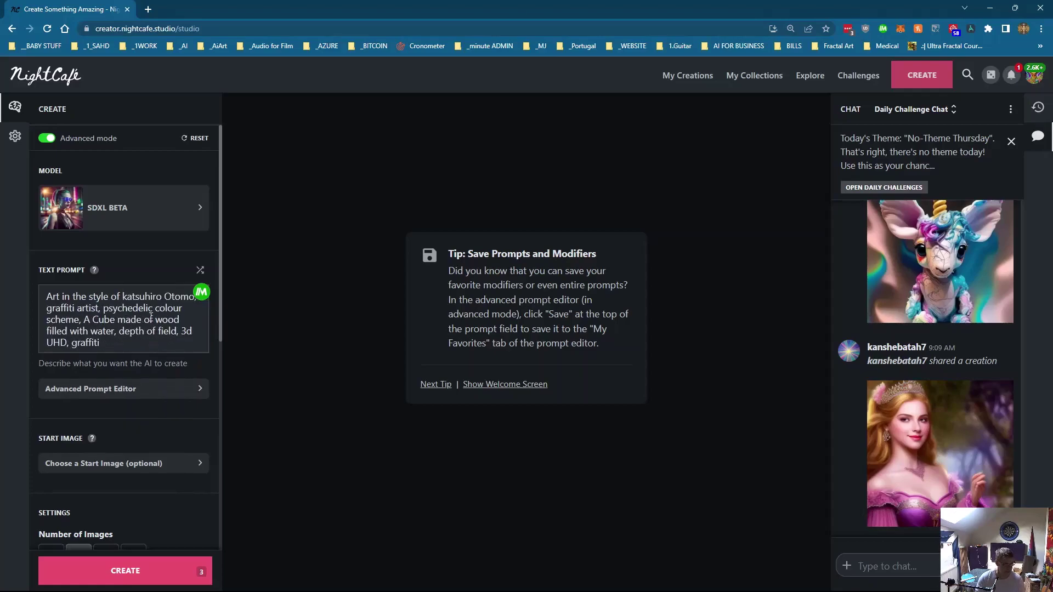
- Remove "graffiti artist" and the final "graffiti" from the text prompt, together with their surplus commas
{"action": "double_click", "coordinate": [97, 309]}
{"action": "left_click_drag", "start_coordinate": [47, 308], "coordinate": [99, 312]}
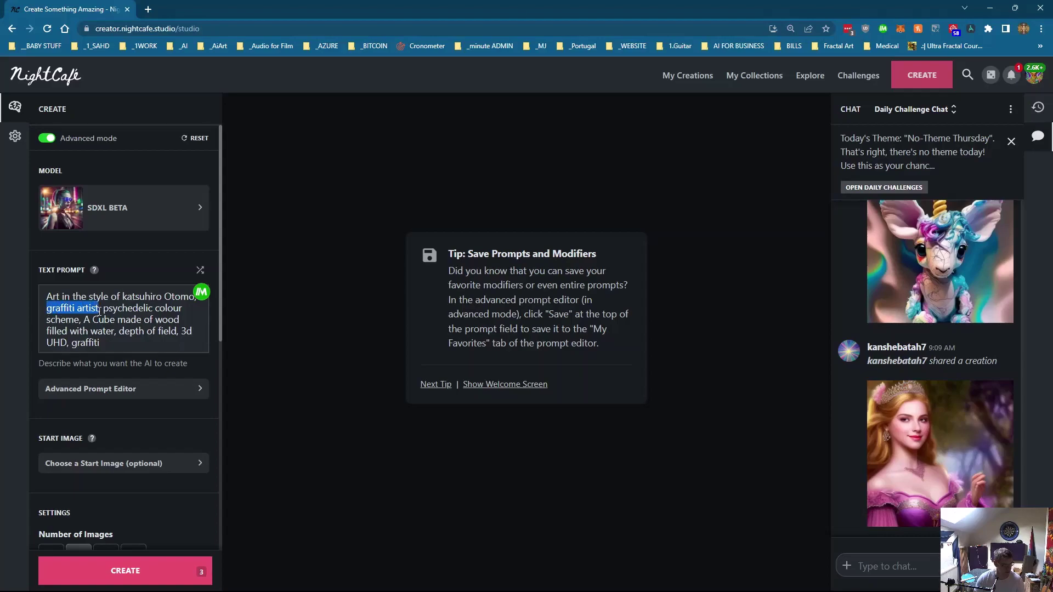
{"action": "key", "text": "Delete"}
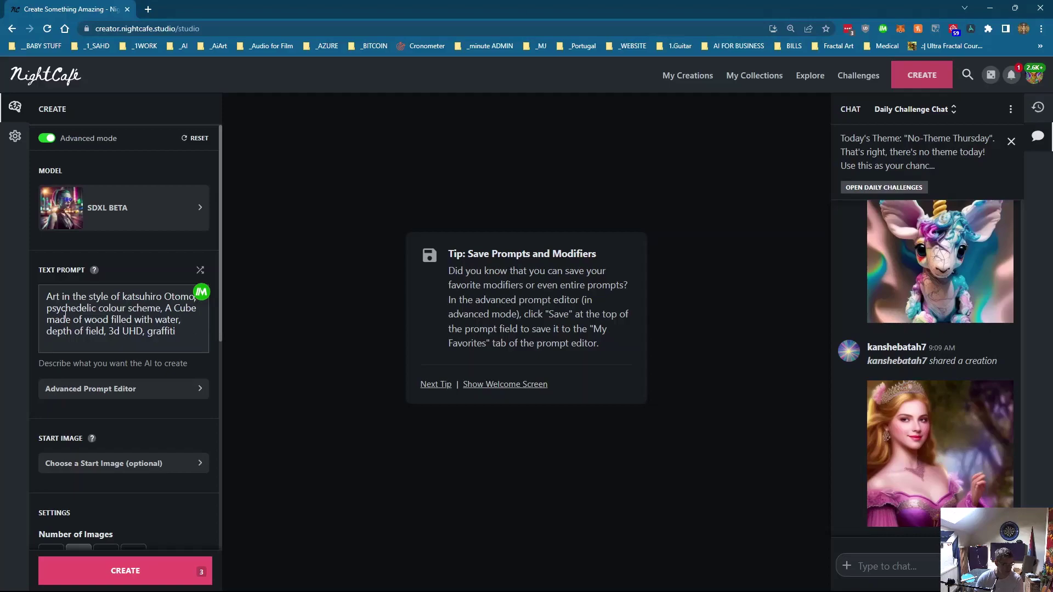
{"action": "left_click_drag", "start_coordinate": [147, 336], "coordinate": [176, 335]}
{"action": "key", "text": "BackSpace"}
{"action": "key", "text": "BackSpace"}
{"action": "key", "text": "BackSpace"}
- Check the generation settings and the list of available models, keeping SDXL BETA selected
{"action": "scroll", "coordinate": [141, 383], "scroll_direction": "down", "scroll_amount": 8}
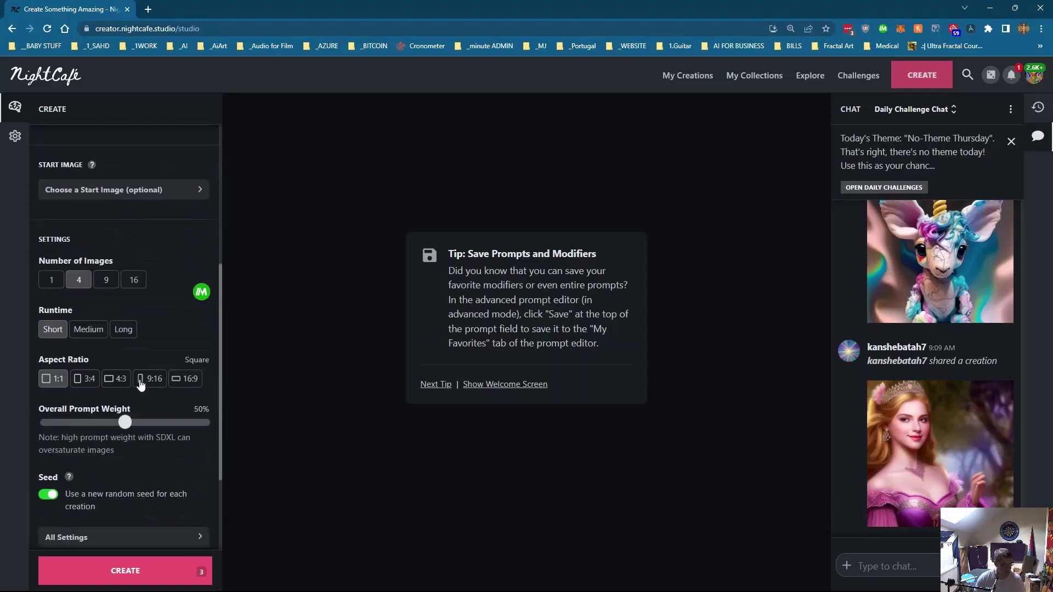
{"action": "scroll", "coordinate": [129, 399], "scroll_direction": "up", "scroll_amount": 8}
{"action": "left_click", "coordinate": [132, 217]}
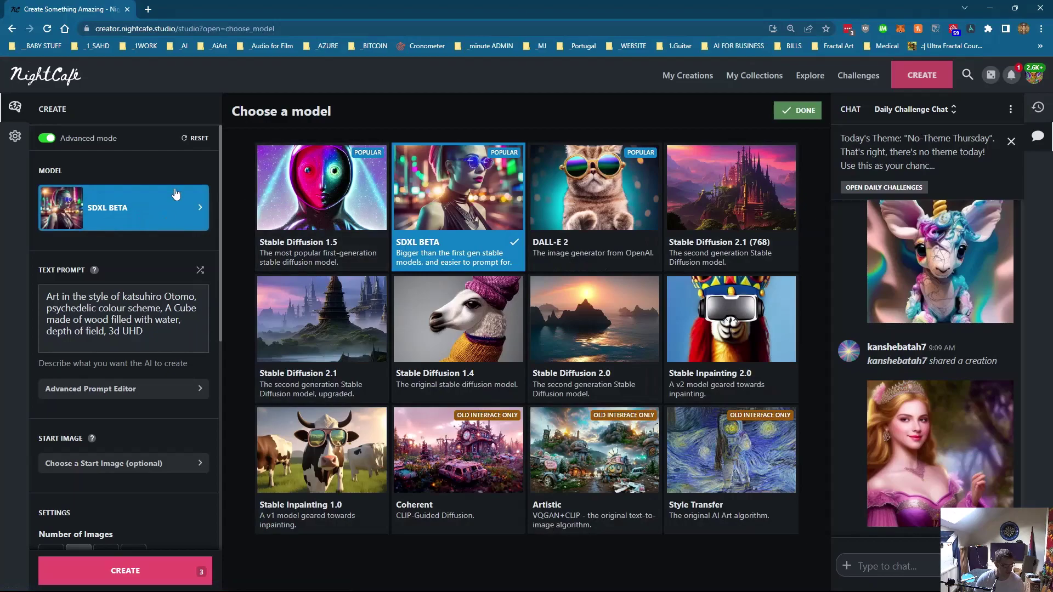
{"action": "left_click", "coordinate": [798, 110]}
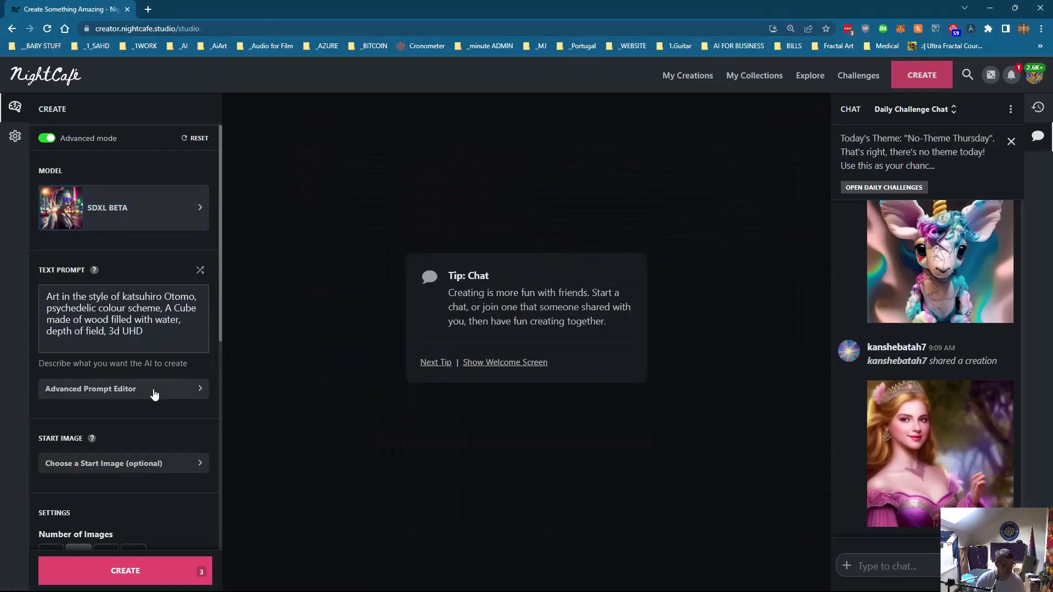
- Set the number of images to 16, generate the creation and open it
{"action": "scroll", "coordinate": [152, 389], "scroll_direction": "down", "scroll_amount": 4}
{"action": "left_click", "coordinate": [134, 339]}
{"action": "scroll", "coordinate": [168, 353], "scroll_direction": "down", "scroll_amount": 3}
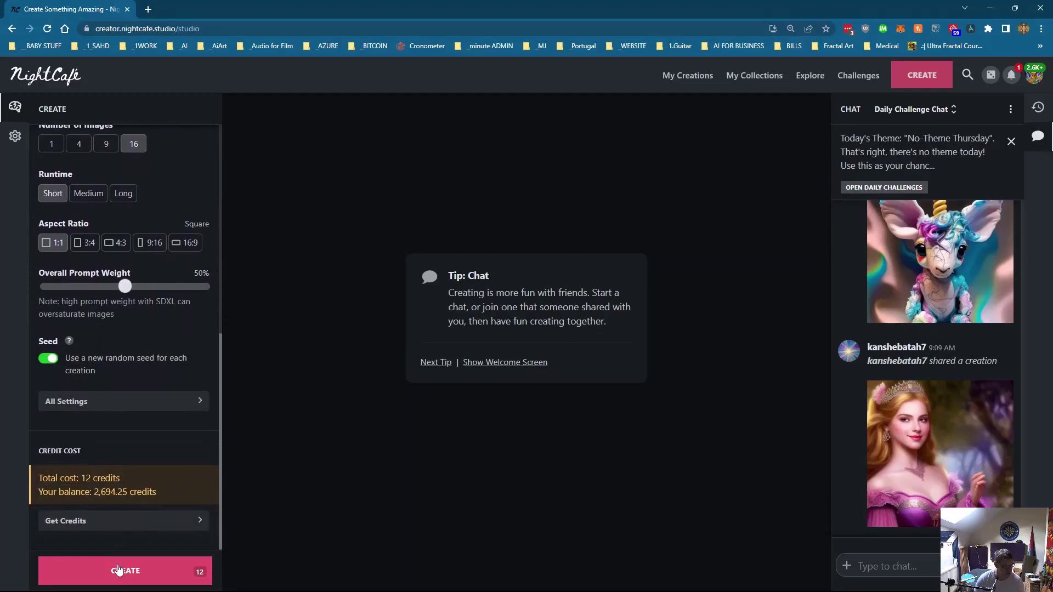
{"action": "left_click", "coordinate": [122, 572]}
{"action": "left_click", "coordinate": [604, 365]}
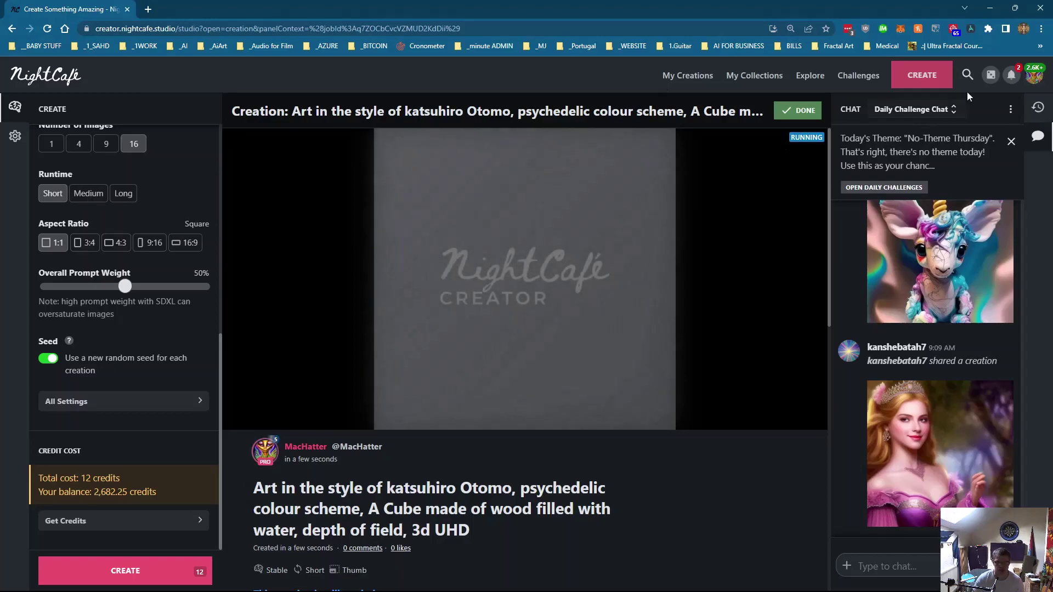
- Claim the free daily credits and the "5 Day Streak" badge credits from the inbox, and close it
{"action": "left_click", "coordinate": [1012, 76]}
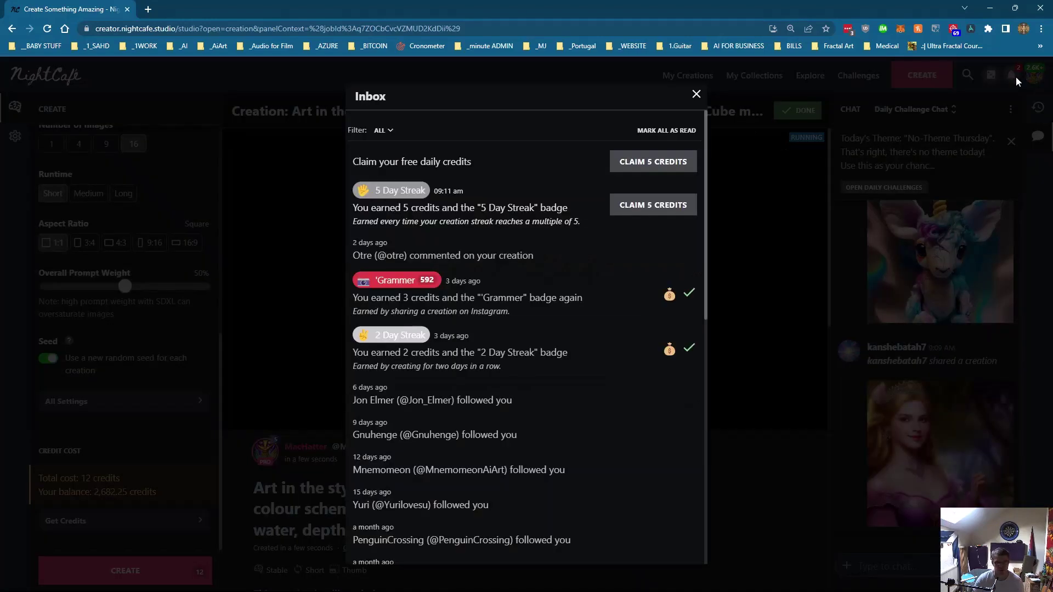
{"action": "left_click", "coordinate": [670, 162]}
{"action": "left_click", "coordinate": [640, 204]}
{"action": "left_click", "coordinate": [756, 149]}
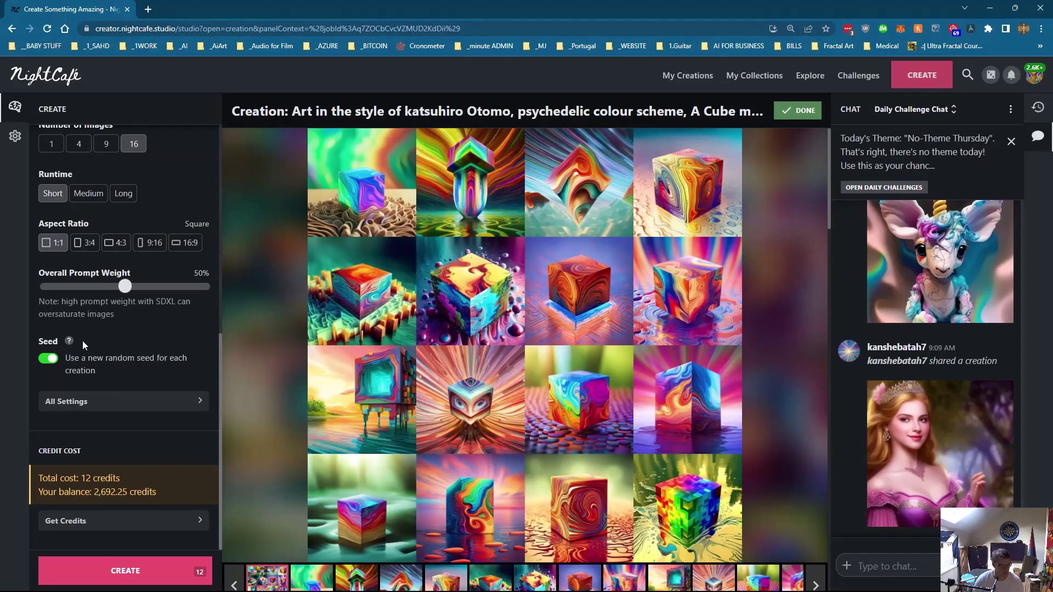
- Remove "psychedelic colour scheme" and its comma from the text prompt
{"action": "scroll", "coordinate": [82, 341], "scroll_direction": "up", "scroll_amount": 8}
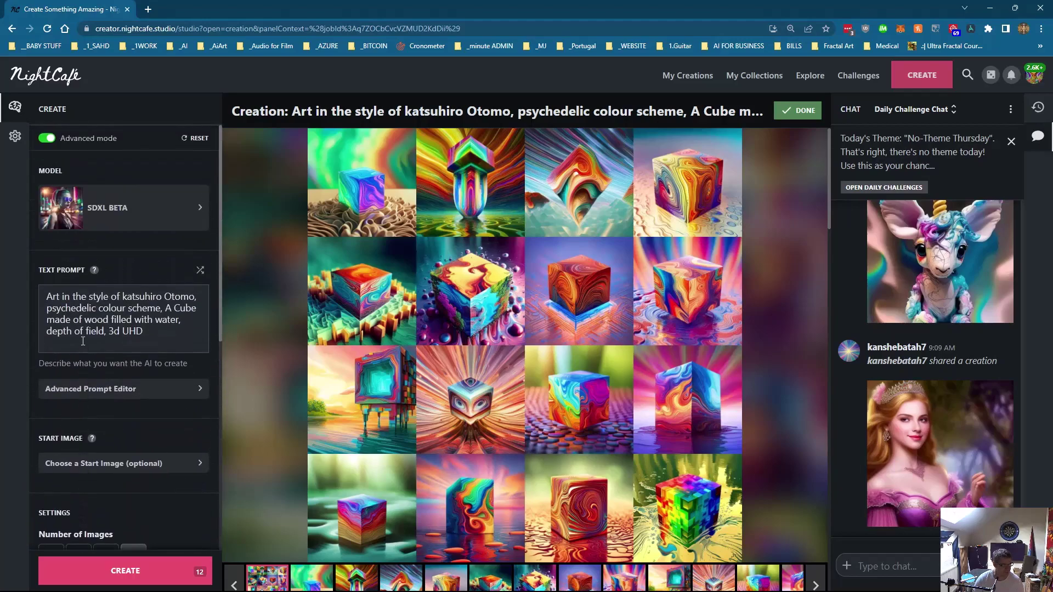
{"action": "left_click_drag", "start_coordinate": [49, 311], "coordinate": [161, 309]}
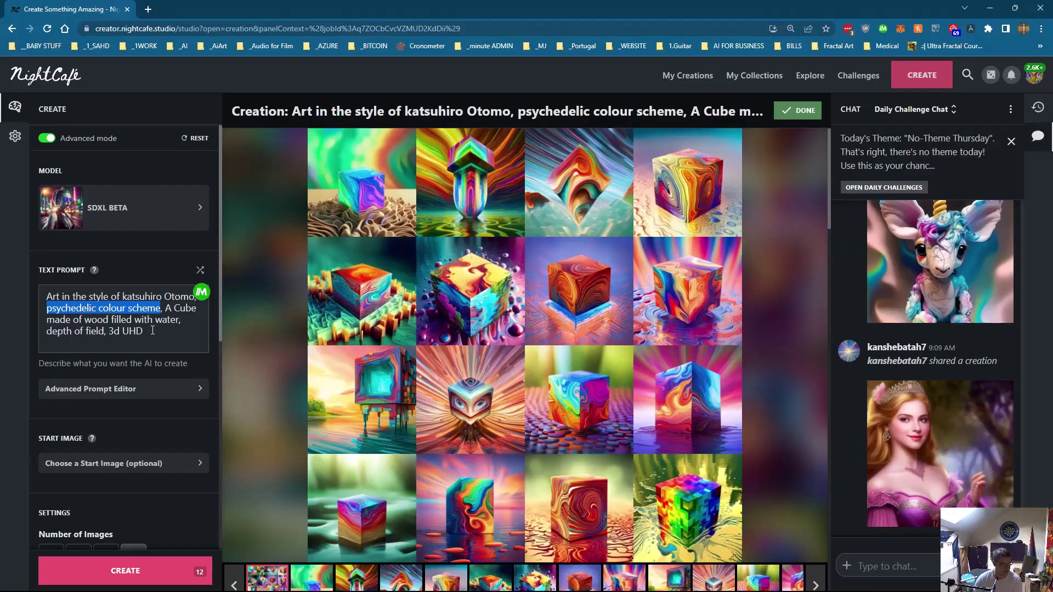
{"action": "key", "text": "BackSpace"}
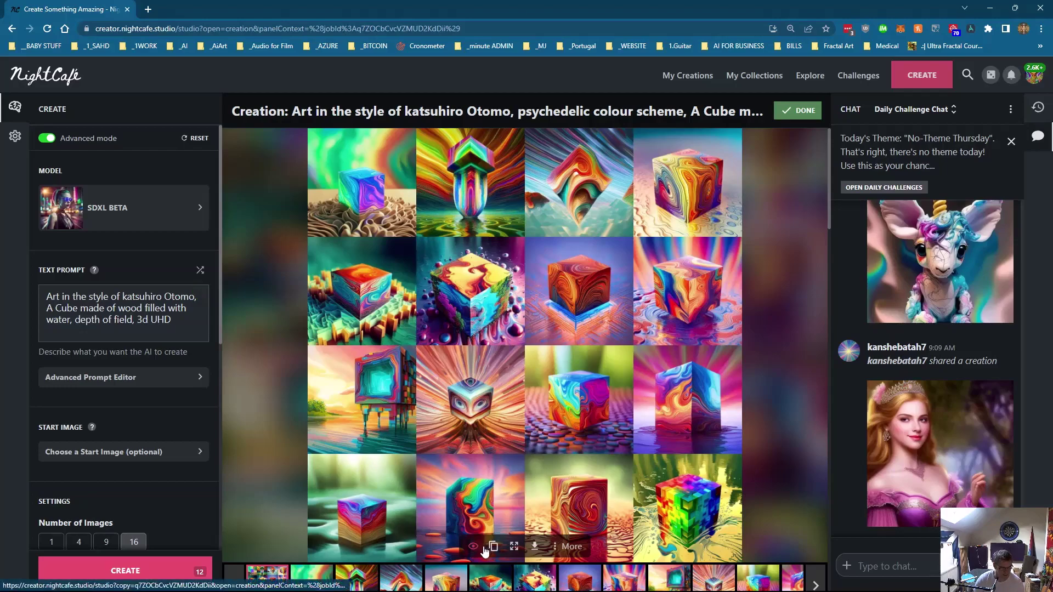
- Examine the generated cube images one by one at larger size
{"action": "scroll", "coordinate": [491, 543], "scroll_direction": "down", "scroll_amount": 2}
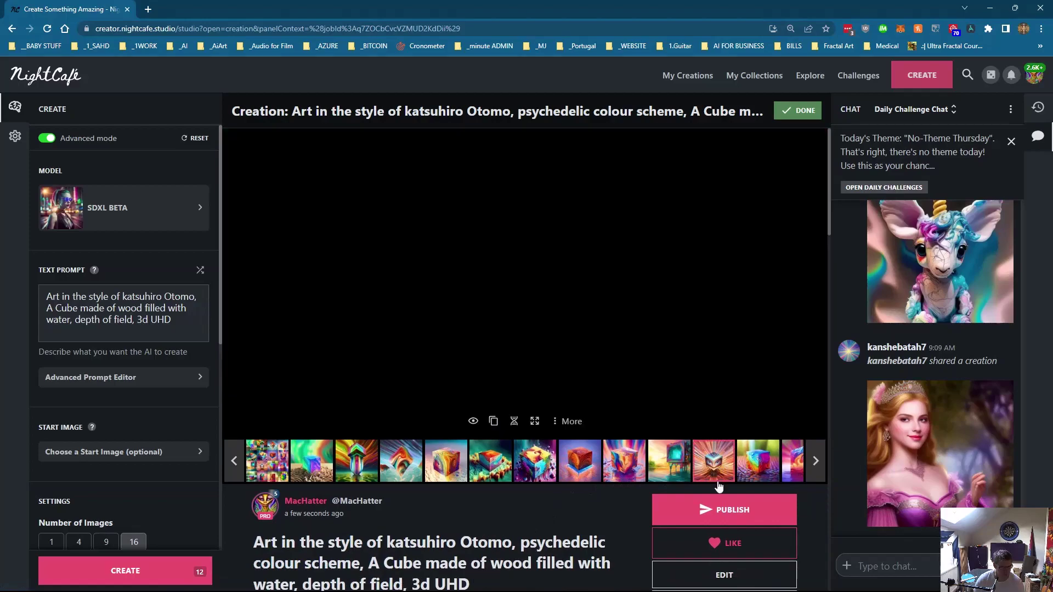
{"action": "left_click", "coordinate": [716, 486]}
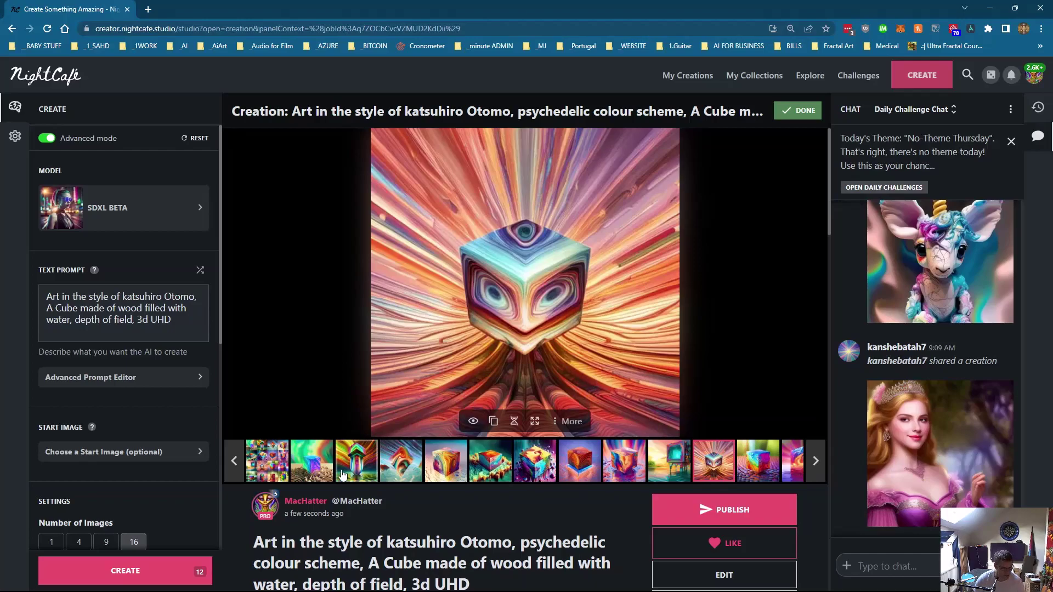
{"action": "left_click", "coordinate": [413, 465]}
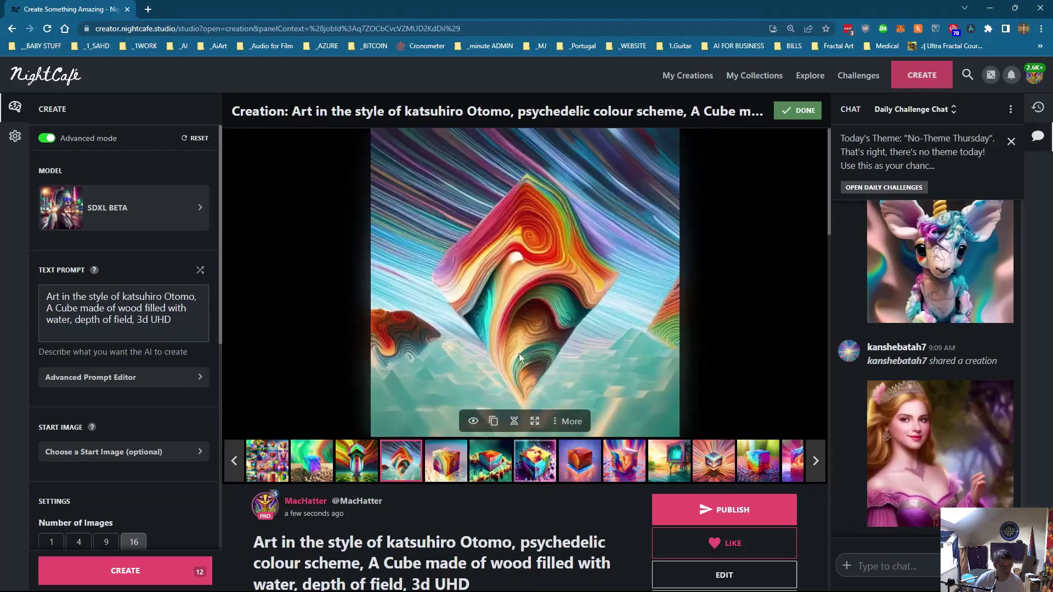
{"action": "left_click", "coordinate": [815, 462]}
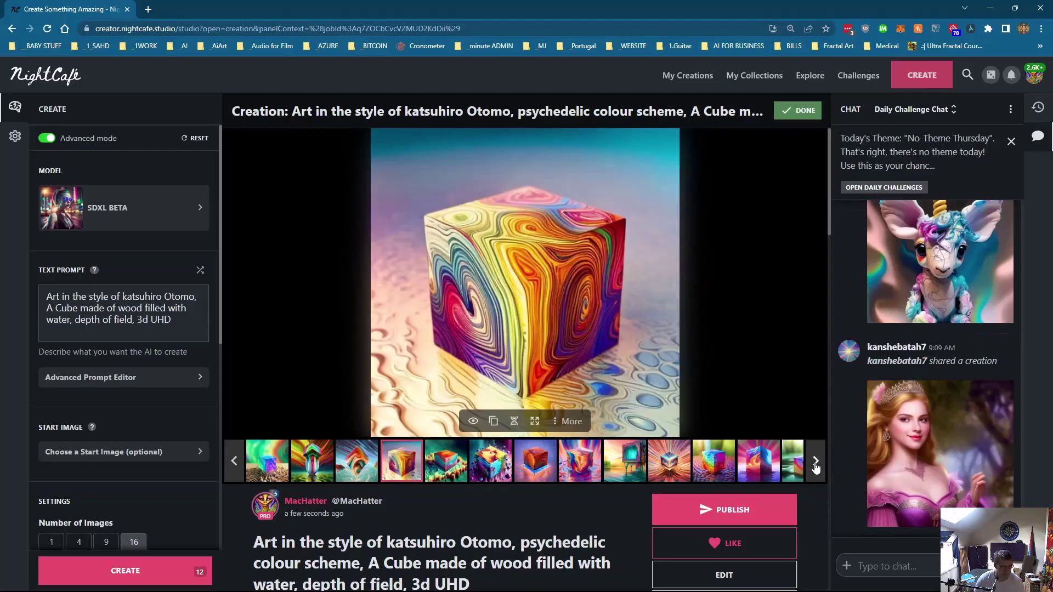
{"action": "left_click", "coordinate": [816, 463]}
{"action": "left_click", "coordinate": [816, 462]}
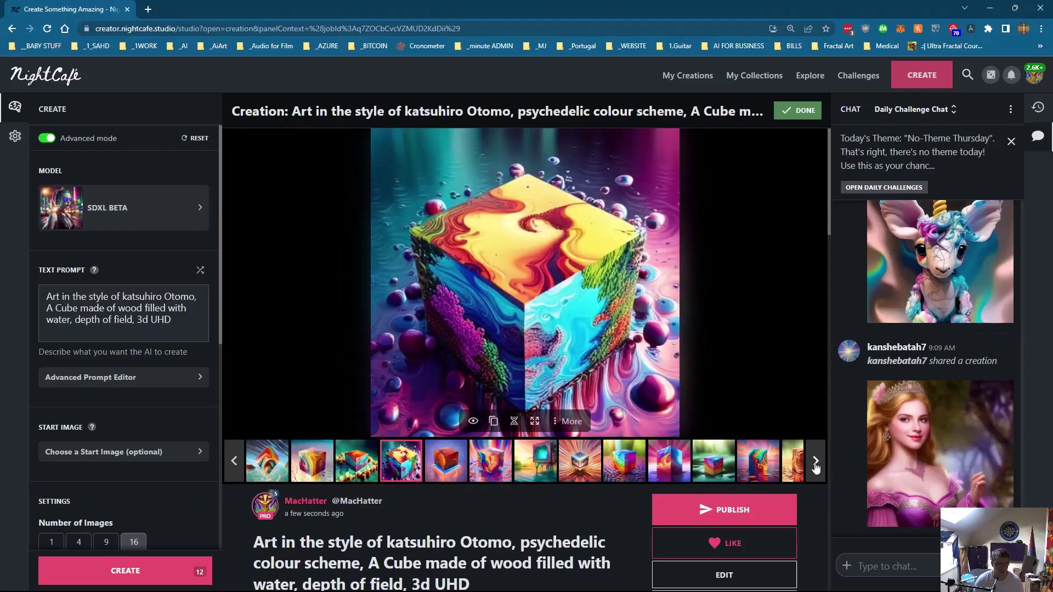
{"action": "left_click", "coordinate": [816, 462]}
{"action": "left_click", "coordinate": [816, 463]}
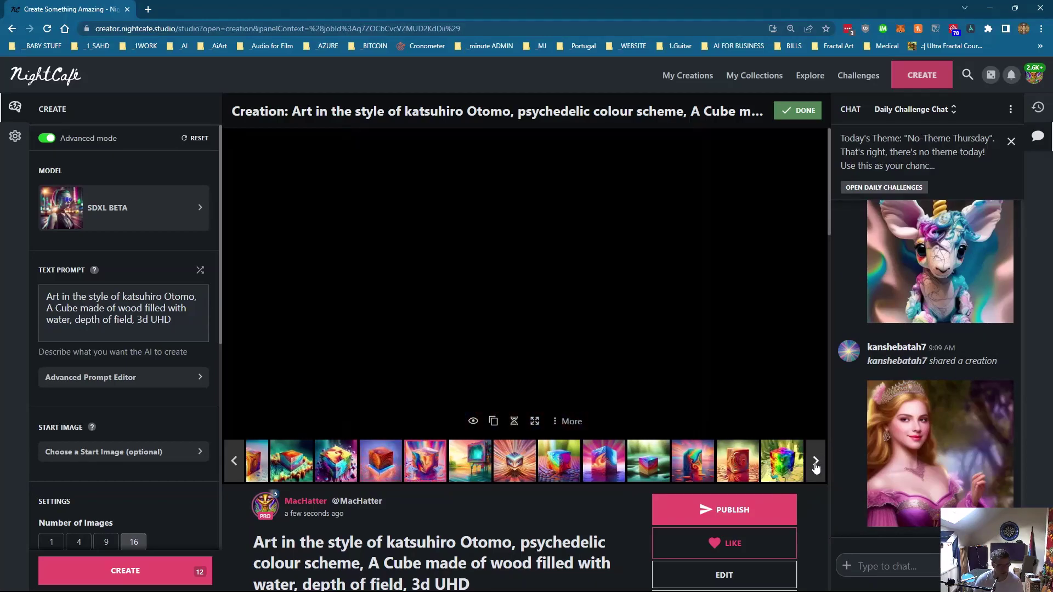
{"action": "left_click", "coordinate": [816, 462]}
{"action": "left_click", "coordinate": [816, 463]}
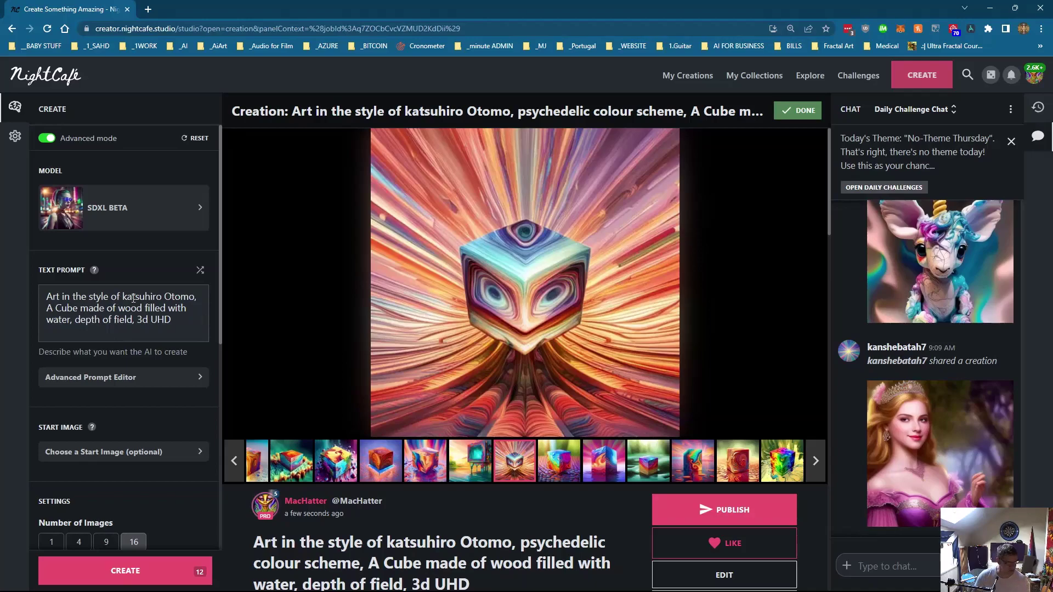
- Insert "Managa and Anime," after "katsuhiro Otomo," in the text prompt
{"action": "left_click", "coordinate": [201, 293]}
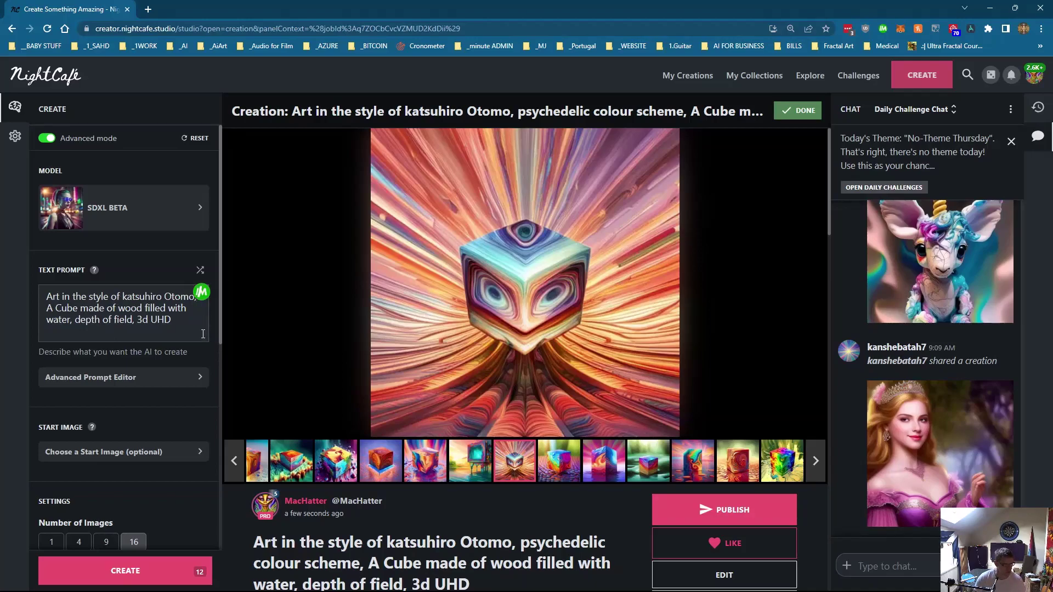
{"action": "type", "text": "Managa and "}
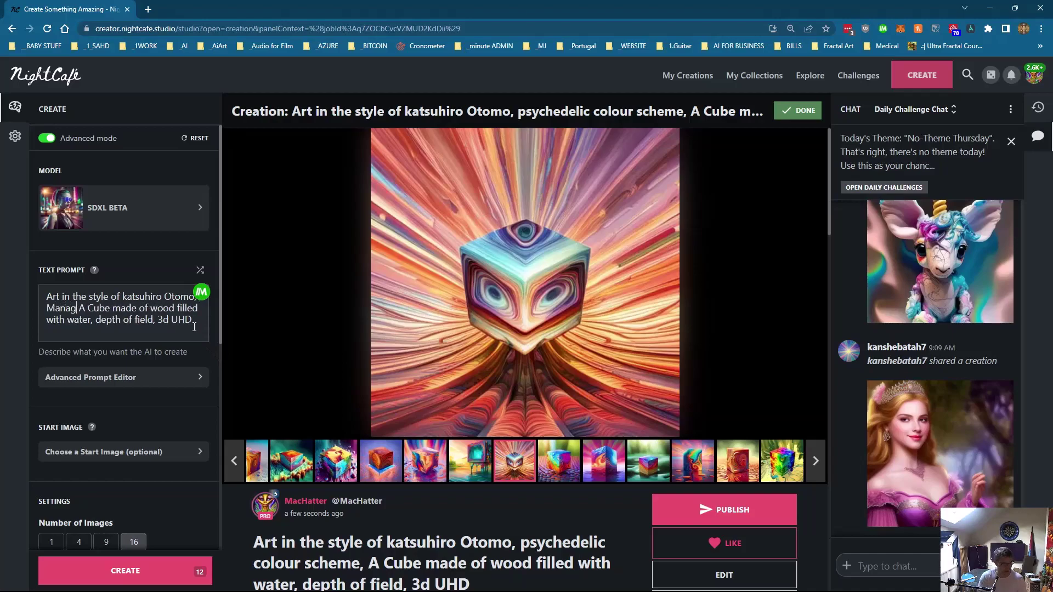
{"action": "type", "text": "Anime"}
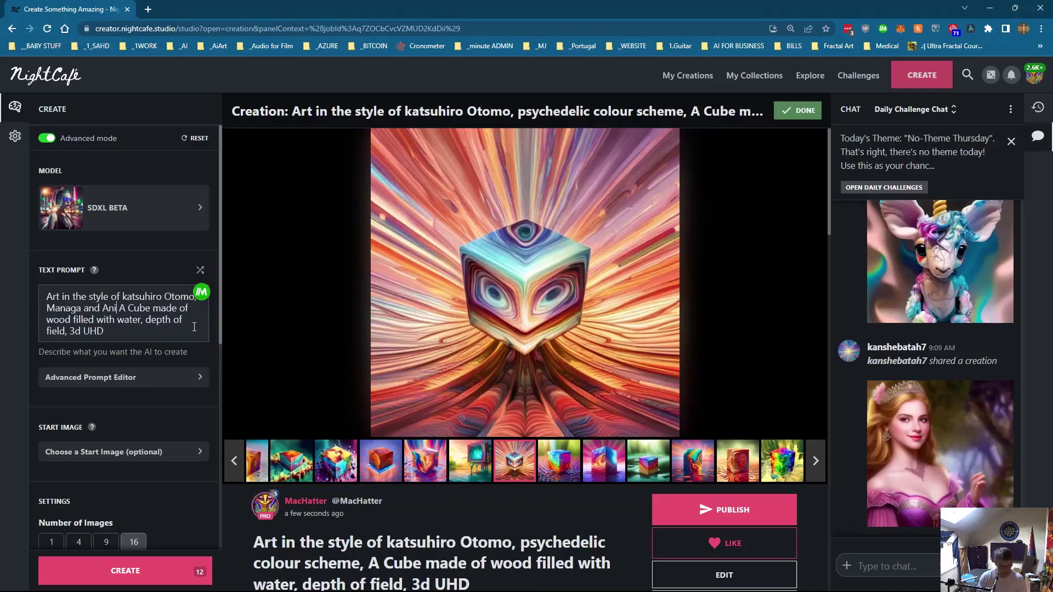
{"action": "type", "text": ","}
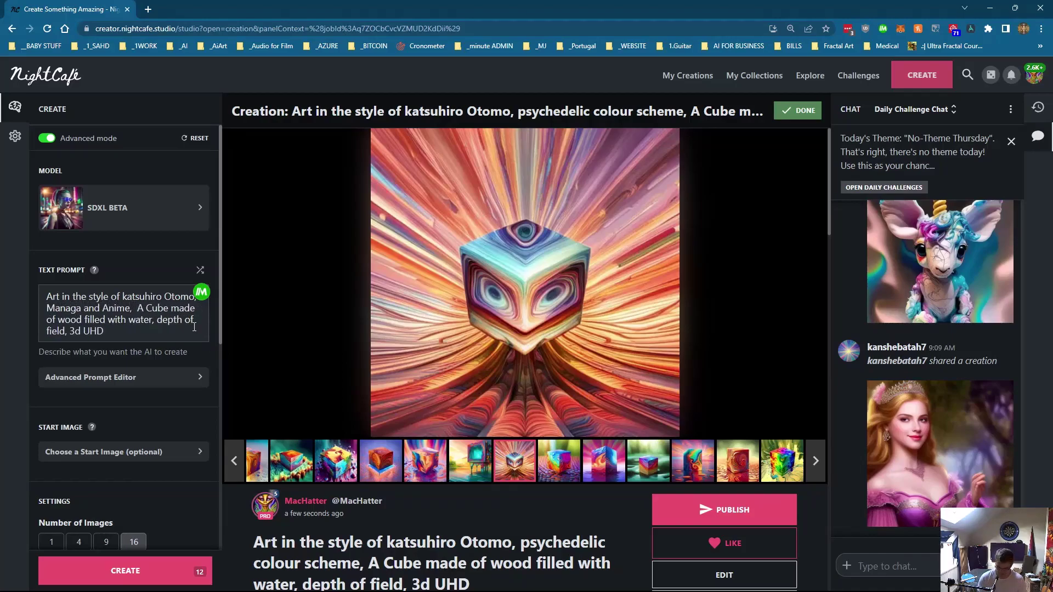
{"action": "key", "text": "Delete"}
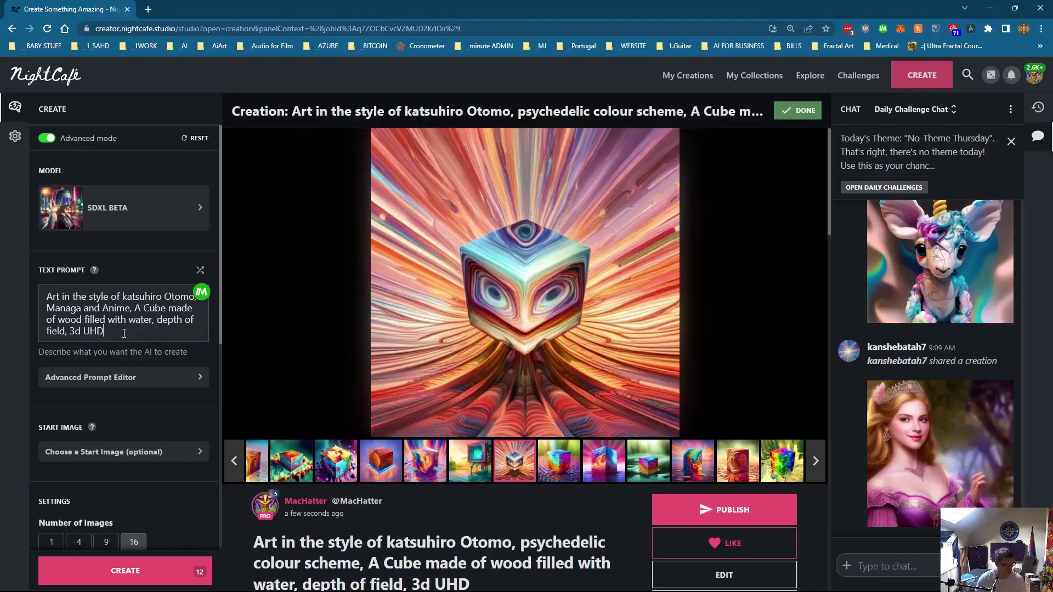
{"action": "type", "text": ", An"}
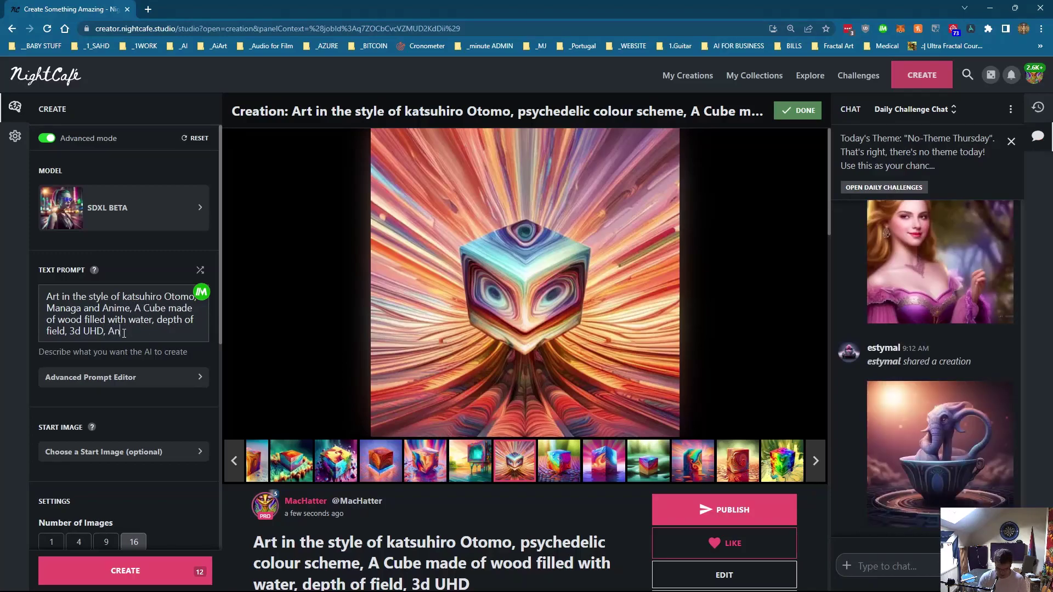
{"action": "type", "text": "ime and MAnga"}
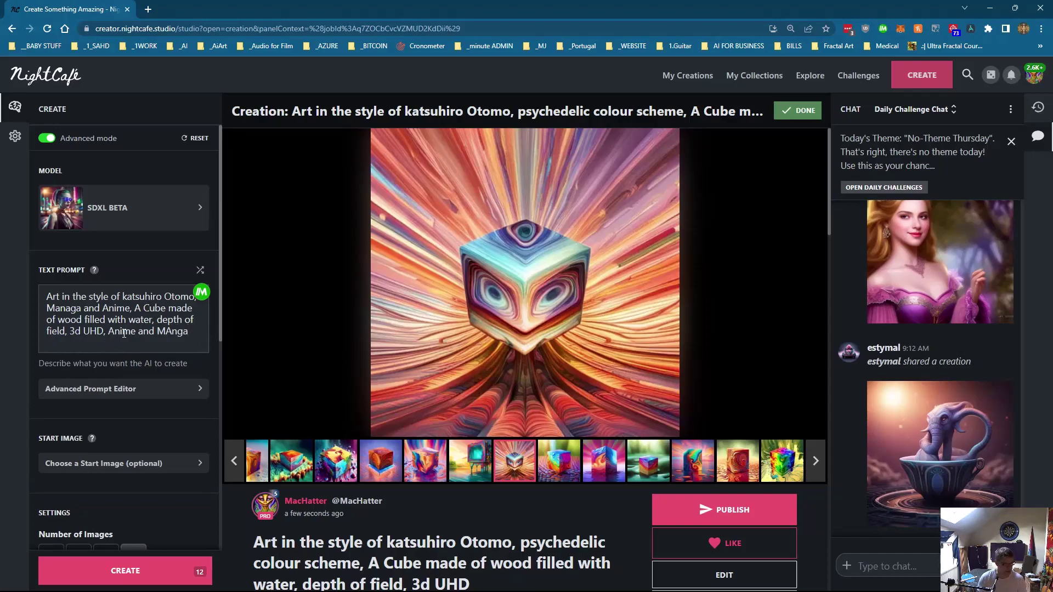
{"action": "key", "text": "BackSpace"}
{"action": "key", "text": "BackSpace"}
{"action": "key", "text": "BackSpace"}
{"action": "key", "text": "BackSpace"}
{"action": "key", "text": "BackSpace"}
{"action": "key", "text": "BackSpace"}
{"action": "key", "text": "BackSpace"}
{"action": "key", "text": "BackSpace"}
{"action": "key", "text": "BackSpace"}
{"action": "key", "text": "BackSpace"}
{"action": "key", "text": "BackSpace"}
{"action": "key", "text": "BackSpace"}
{"action": "key", "text": "BackSpace"}
{"action": "key", "text": "BackSpace"}
{"action": "key", "text": "BackSpace"}
{"action": "key", "text": "BackSpace"}
{"action": "key", "text": "BackSpace"}
{"action": "key", "text": "BackSpace"}
{"action": "key", "text": "BackSpace"}
{"action": "key", "text": "BackSpace"}
{"action": "type", "text": "UHD,"}
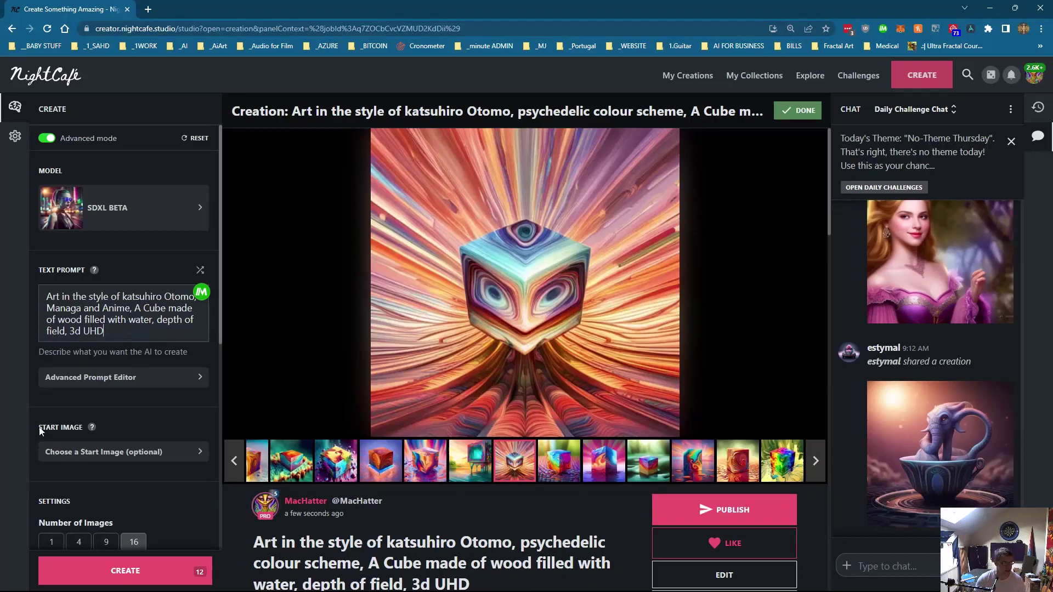
- Generate a new batch of 16 images from the revised prompt, confirming the spend of 12 credits
{"action": "scroll", "coordinate": [76, 401], "scroll_direction": "down", "scroll_amount": 6}
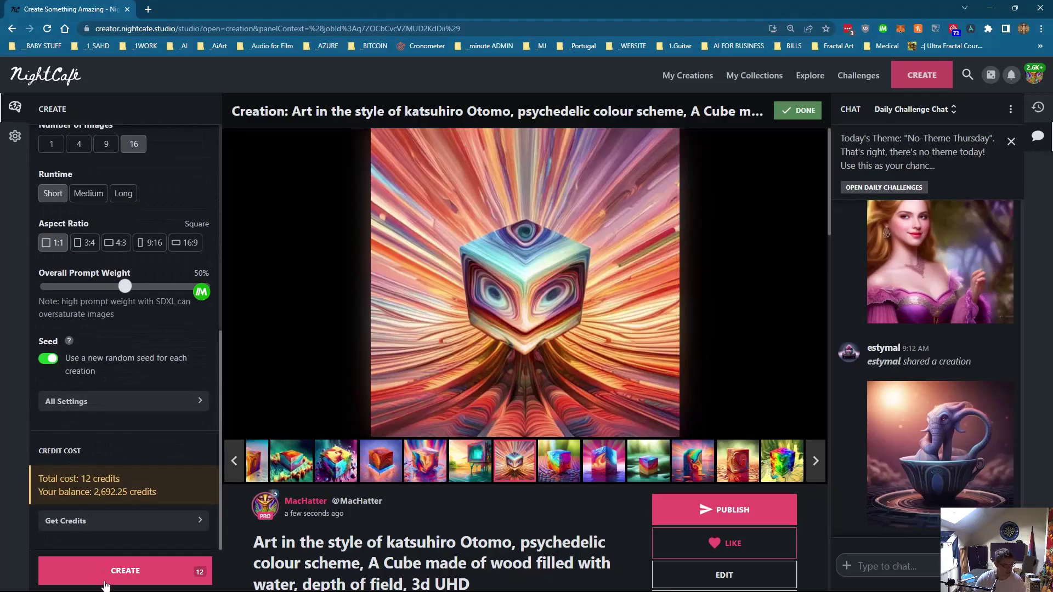
{"action": "left_click", "coordinate": [131, 570]}
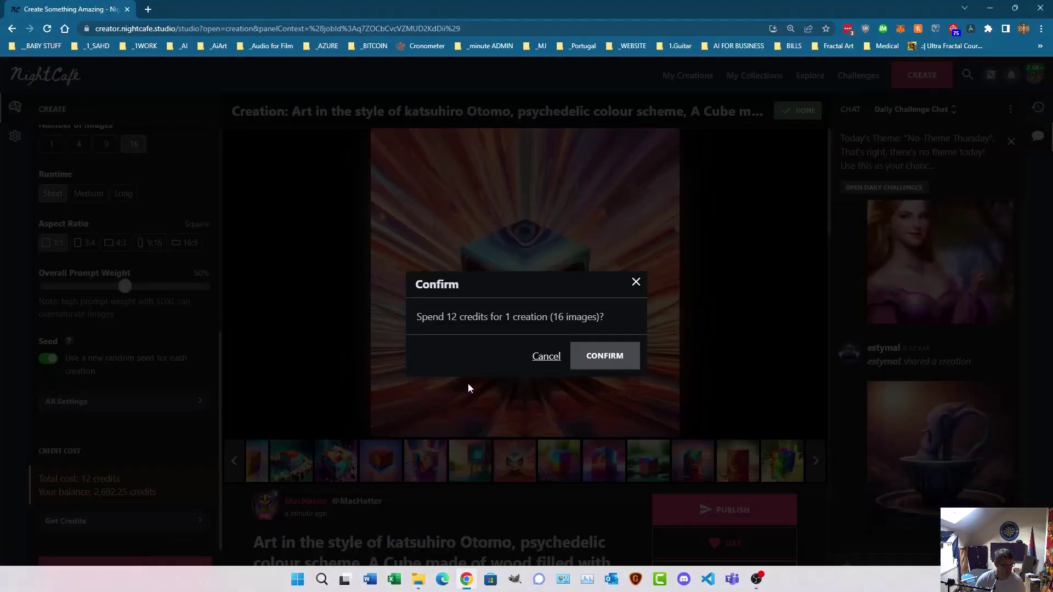
{"action": "left_click", "coordinate": [599, 355]}
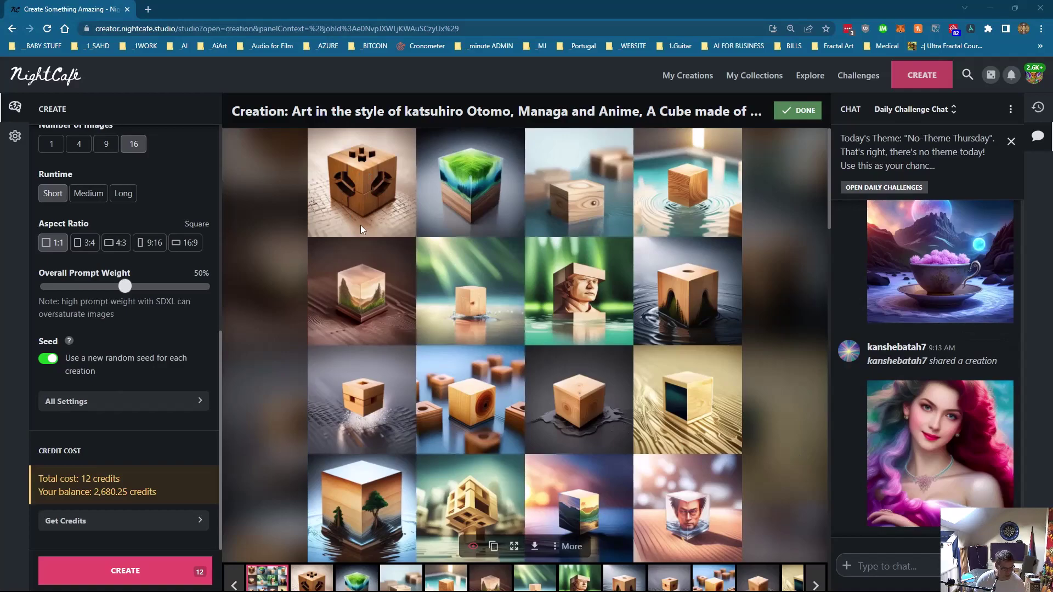
- Examine the newly generated wooden cube images at larger size and return to the overview grid
{"action": "scroll", "coordinate": [361, 225], "scroll_direction": "down", "scroll_amount": 6}
{"action": "scroll", "coordinate": [361, 225], "scroll_direction": "up", "scroll_amount": 5}
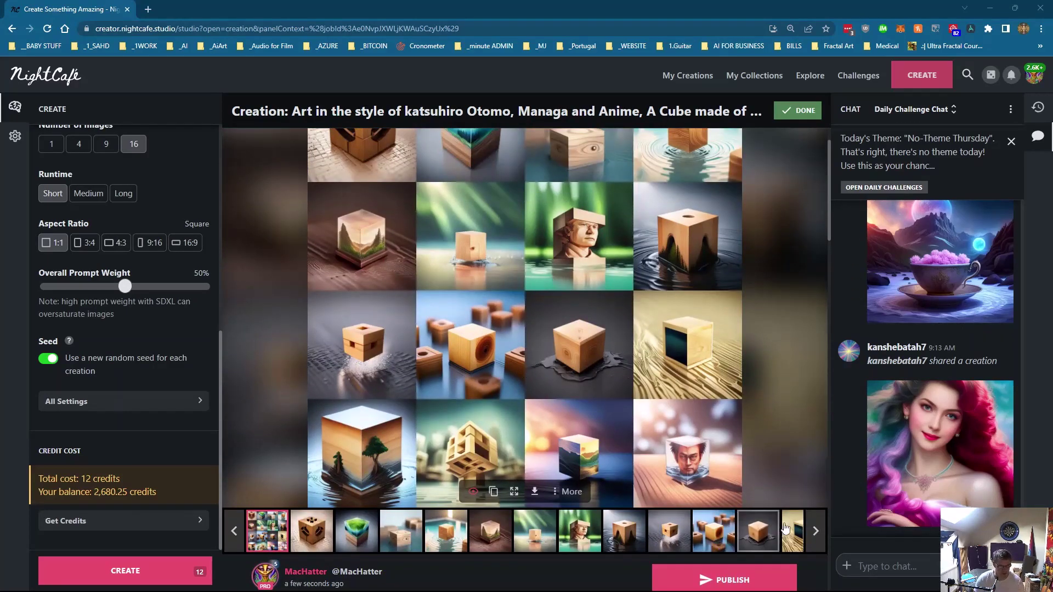
{"action": "left_click", "coordinate": [809, 533]}
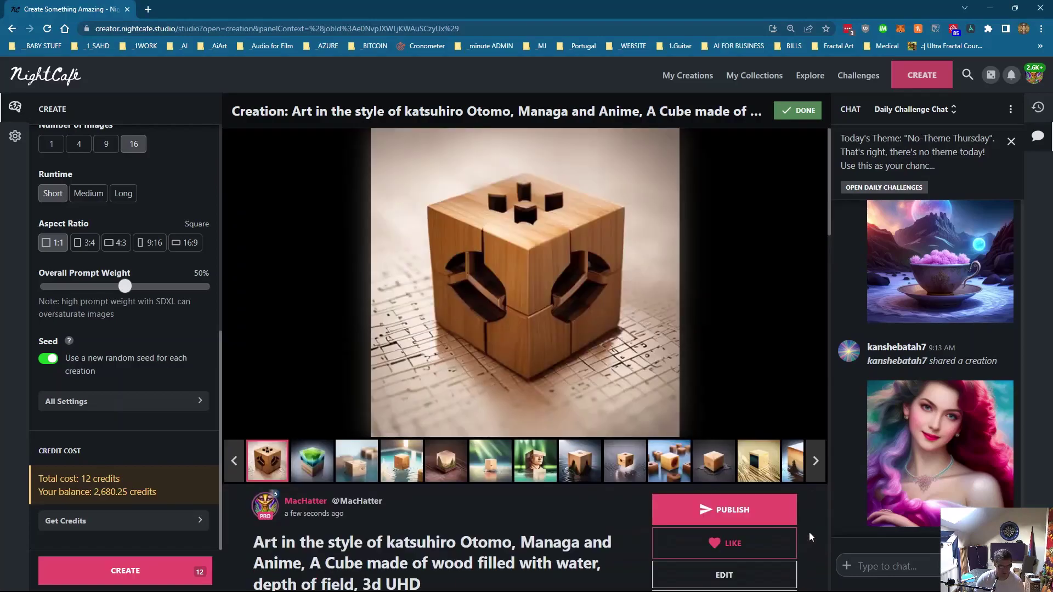
{"action": "left_click", "coordinate": [814, 475]}
{"action": "left_click", "coordinate": [815, 475]}
{"action": "left_click", "coordinate": [815, 475]}
{"action": "left_click", "coordinate": [815, 475]}
{"action": "left_click", "coordinate": [785, 473]}
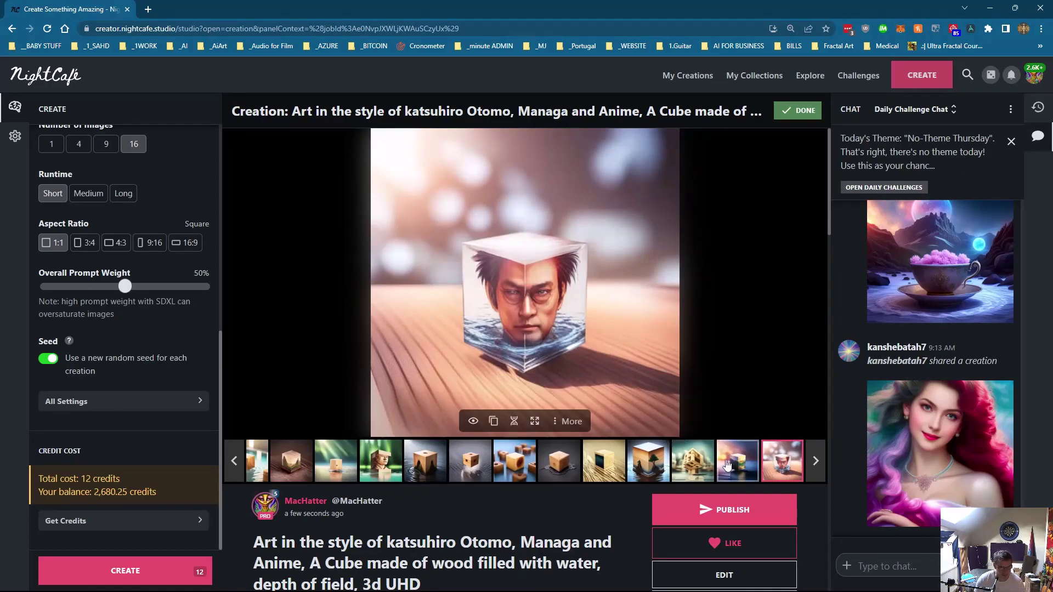
{"action": "left_click", "coordinate": [390, 471]}
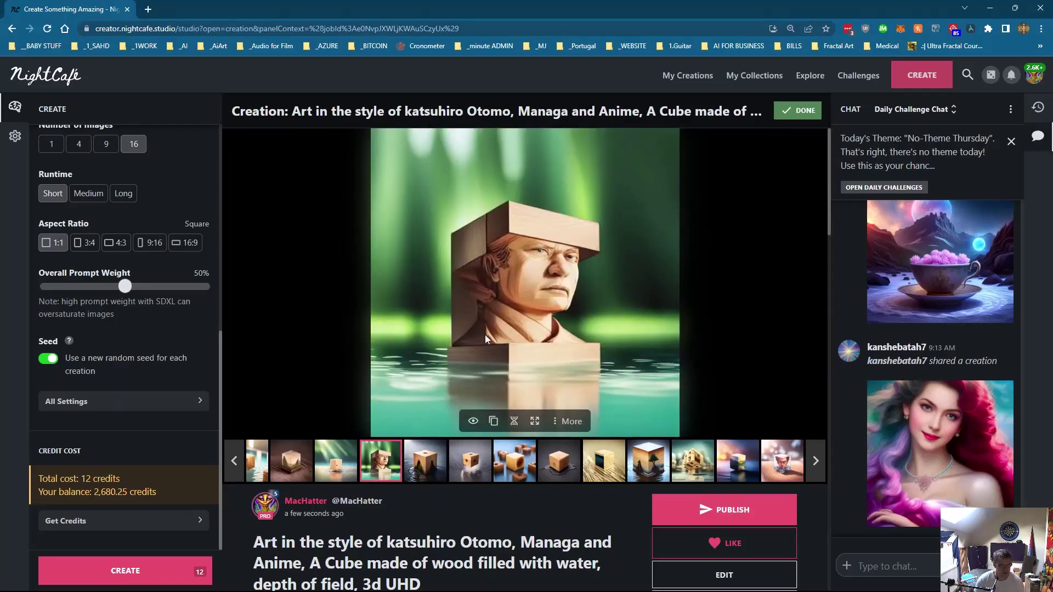
{"action": "left_click", "coordinate": [237, 466]}
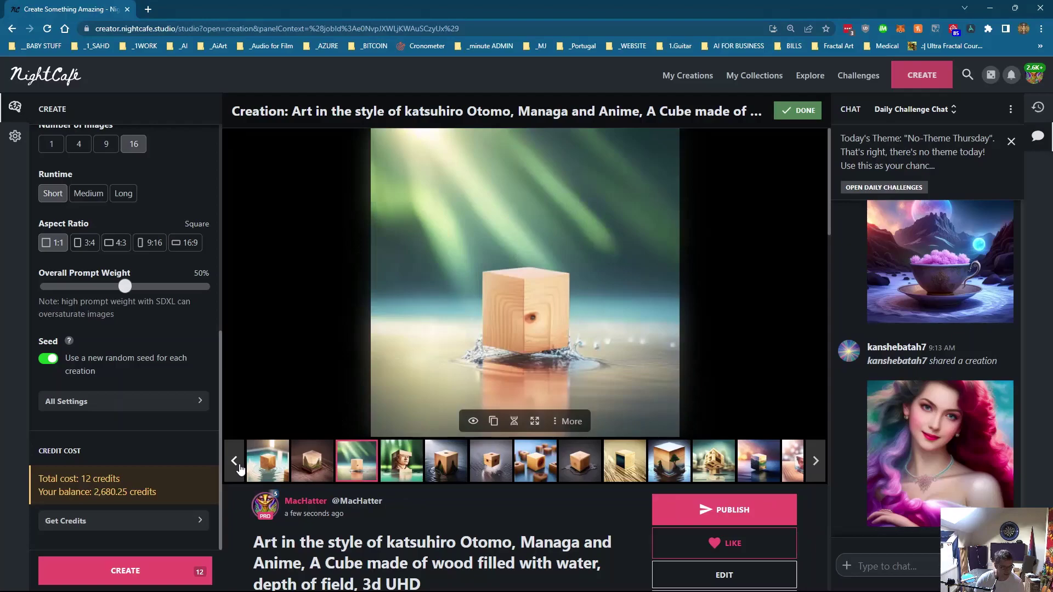
{"action": "left_click", "coordinate": [240, 465]}
{"action": "left_click", "coordinate": [240, 465]}
{"action": "left_click", "coordinate": [240, 465]}
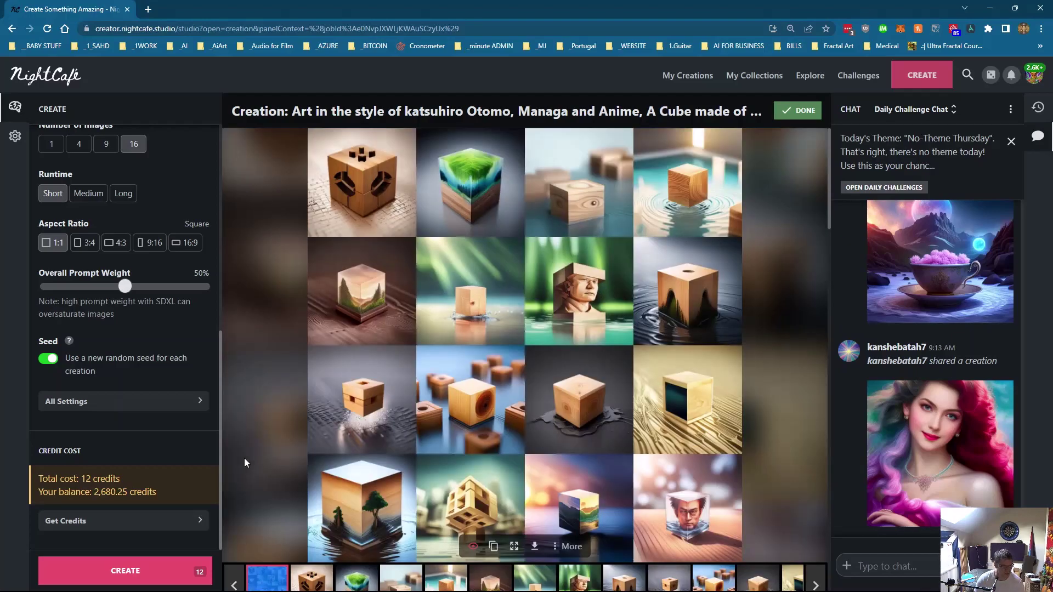
- Append ", Manga and Anime" to the end of the text prompt
{"action": "scroll", "coordinate": [159, 365], "scroll_direction": "up", "scroll_amount": 7}
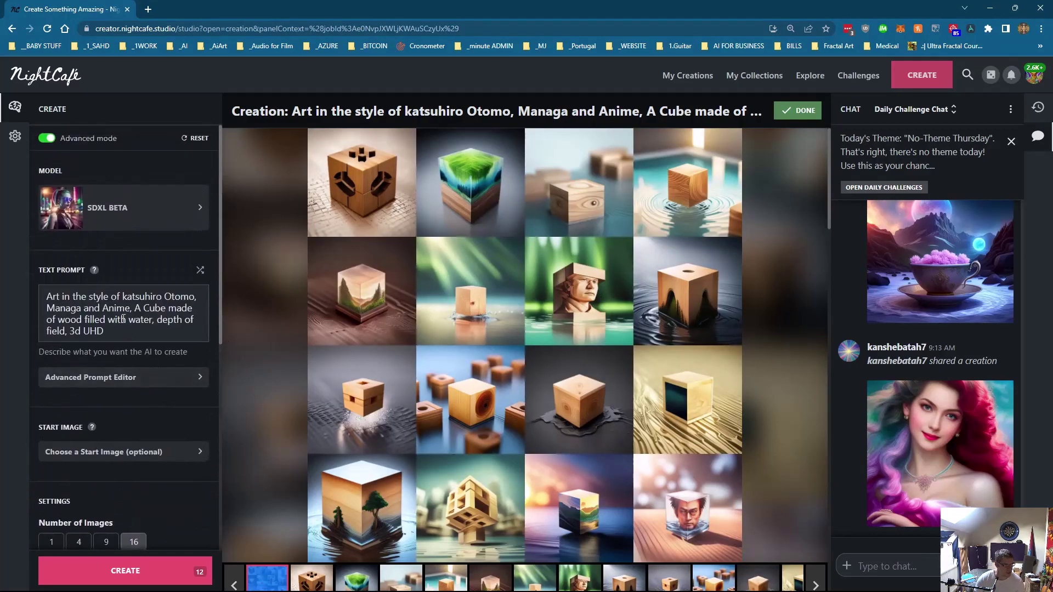
{"action": "left_click", "coordinate": [112, 331]}
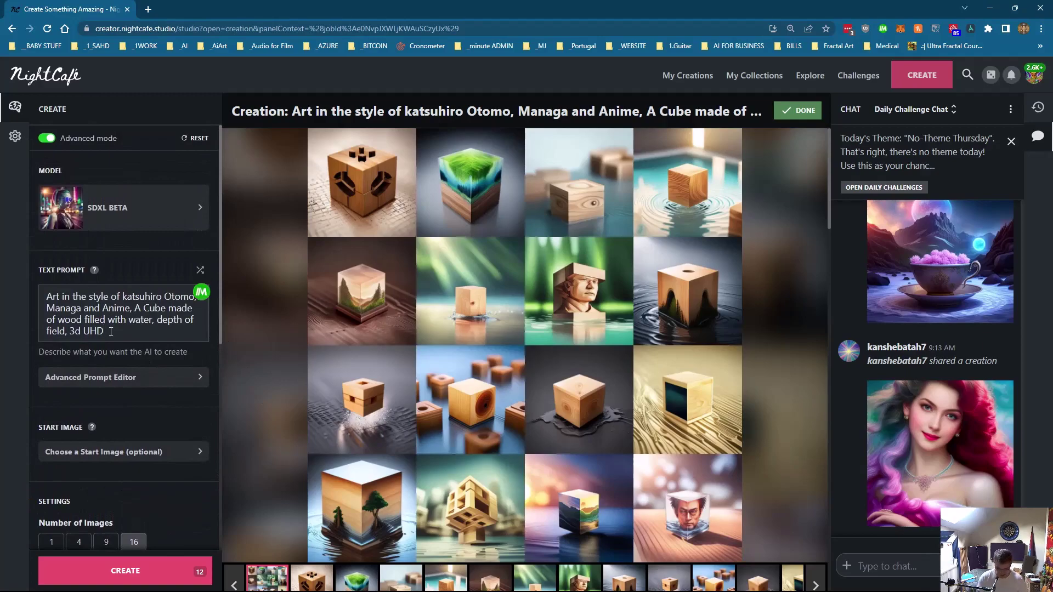
{"action": "type", "text": ", Mana"}
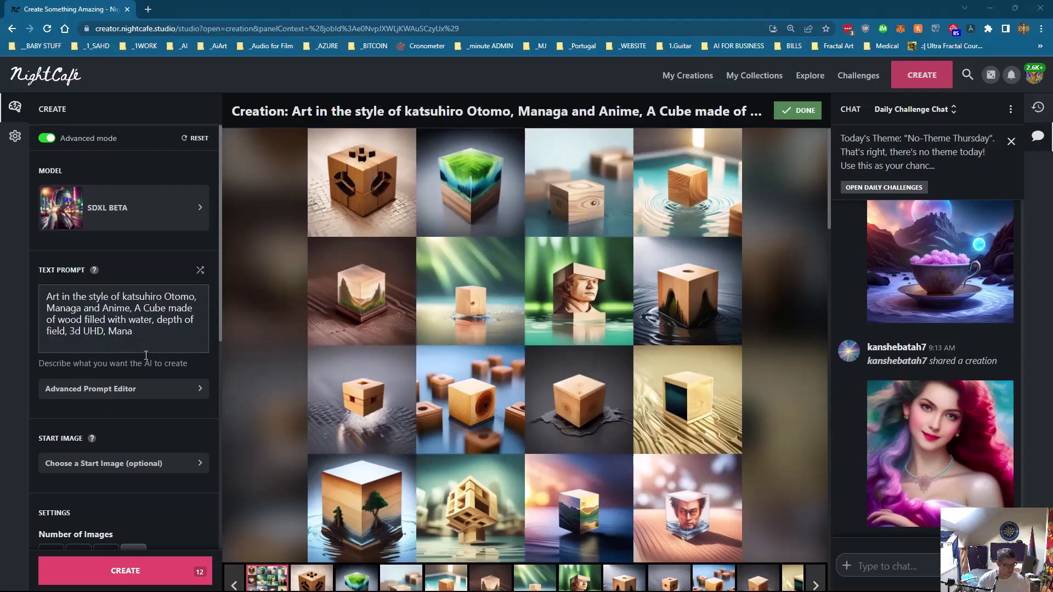
{"action": "key", "text": "BackSpace"}
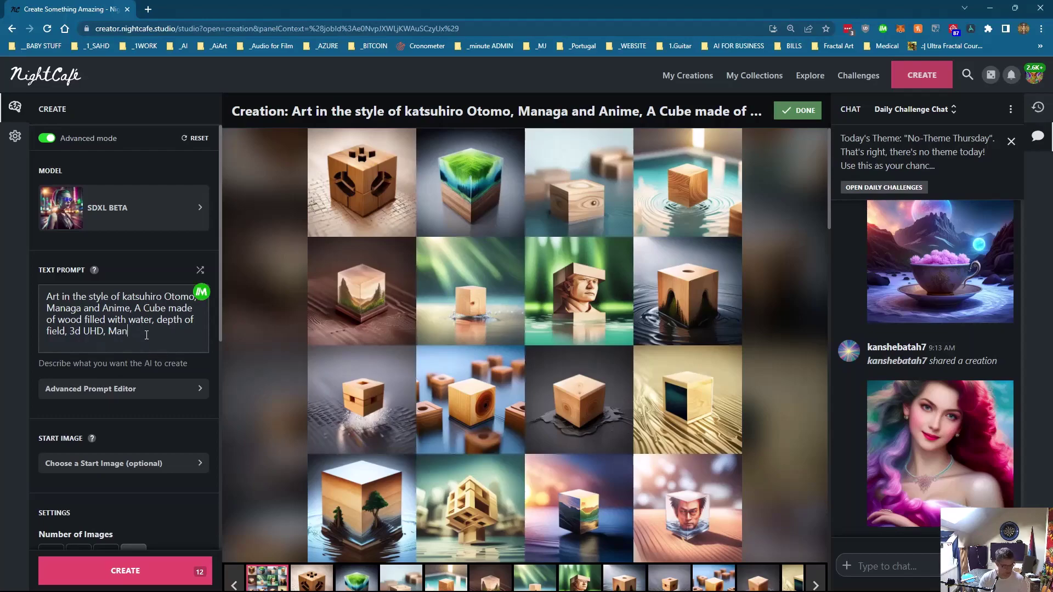
{"action": "type", "text": "ga and"}
{"action": "key", "text": "BackSpace"}
{"action": "key", "text": "BackSpace"}
{"action": "key", "text": "BackSpace"}
{"action": "type", "text": "nd Anime"}
- Set the overall prompt weight to 80% and generate another batch of 16 images, confirming the credit spend
{"action": "scroll", "coordinate": [626, 364], "scroll_direction": "down", "scroll_amount": 2}
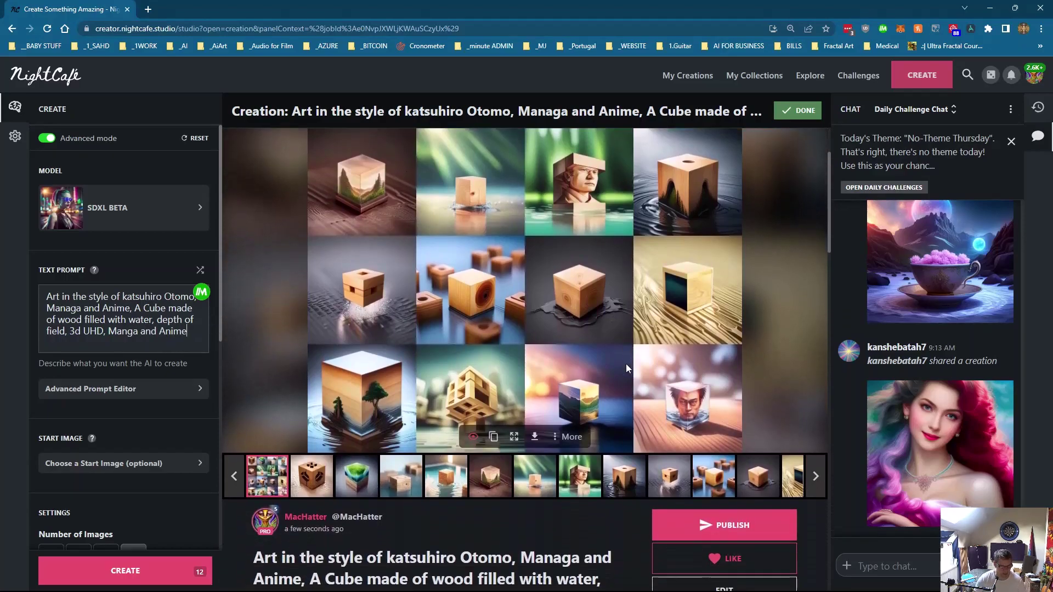
{"action": "scroll", "coordinate": [90, 468], "scroll_direction": "down", "scroll_amount": 4}
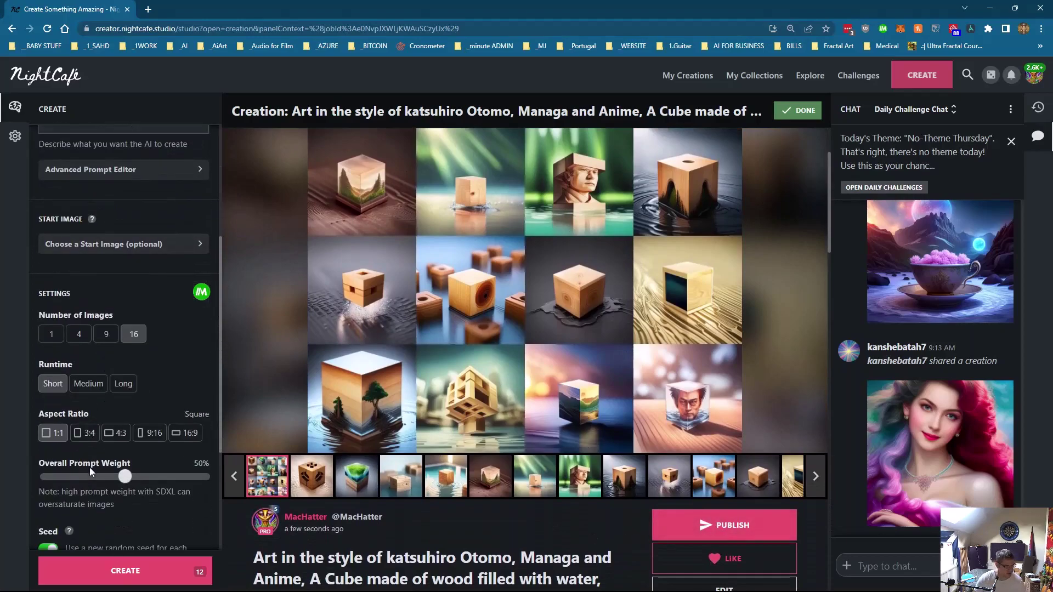
{"action": "scroll", "coordinate": [124, 360], "scroll_direction": "down", "scroll_amount": 4}
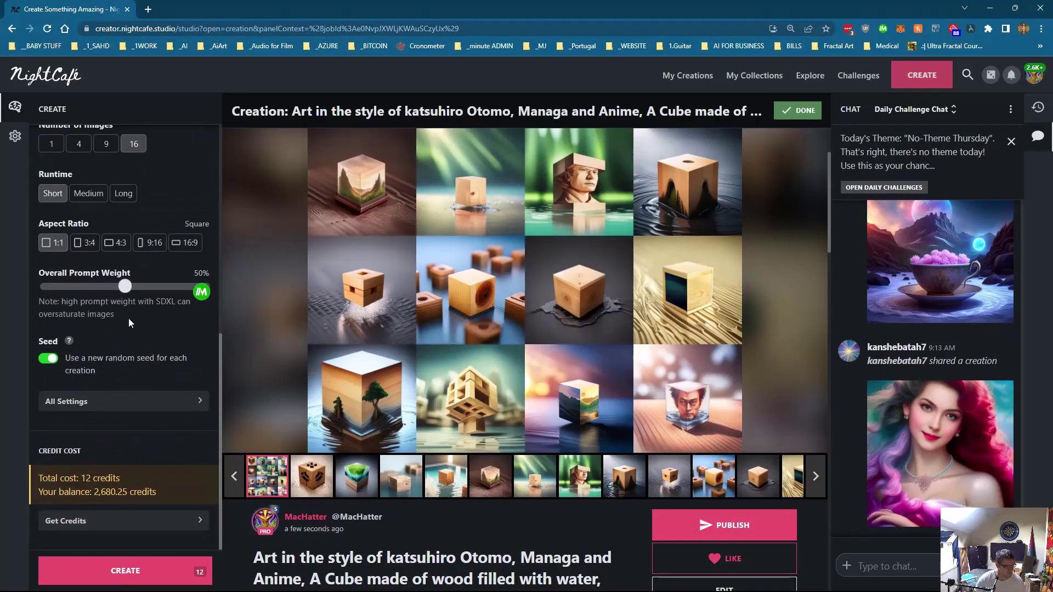
{"action": "left_click_drag", "start_coordinate": [125, 287], "coordinate": [172, 288]}
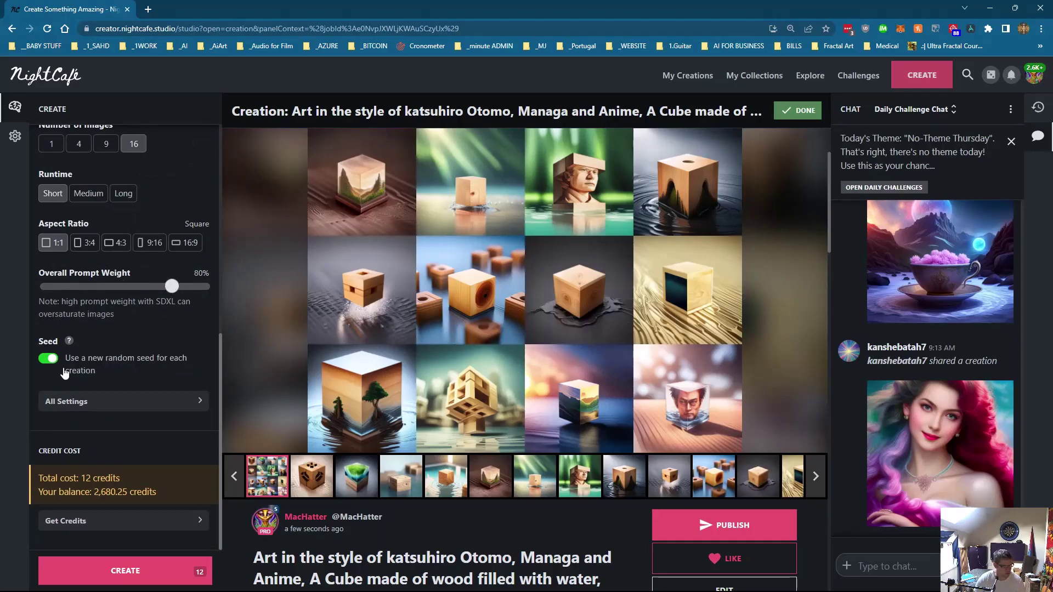
{"action": "left_click", "coordinate": [113, 567]}
{"action": "left_click", "coordinate": [600, 357]}
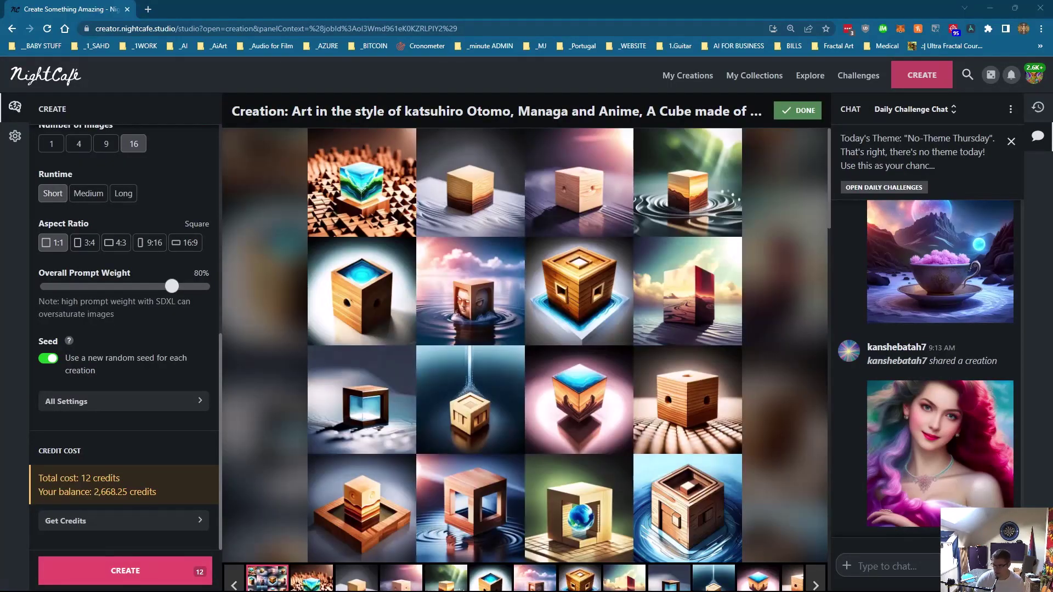
- Switch to the Machatters server in Discord, disable Streamer Mode, and restore Discord to a smaller window over the browser
{"action": "mouse_move", "coordinate": [507, 420]}
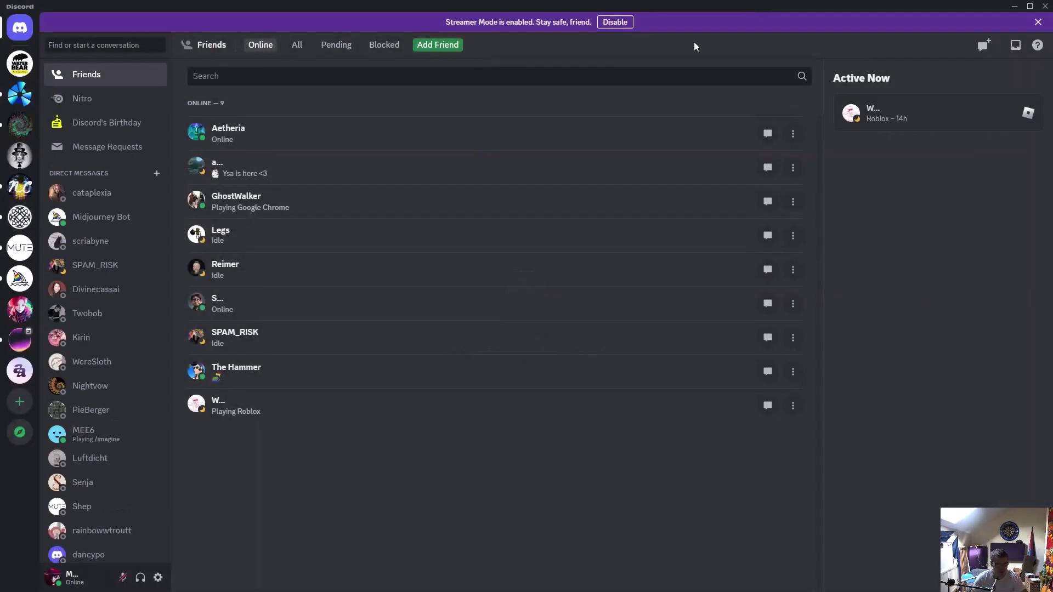
{"action": "left_click", "coordinate": [21, 158]}
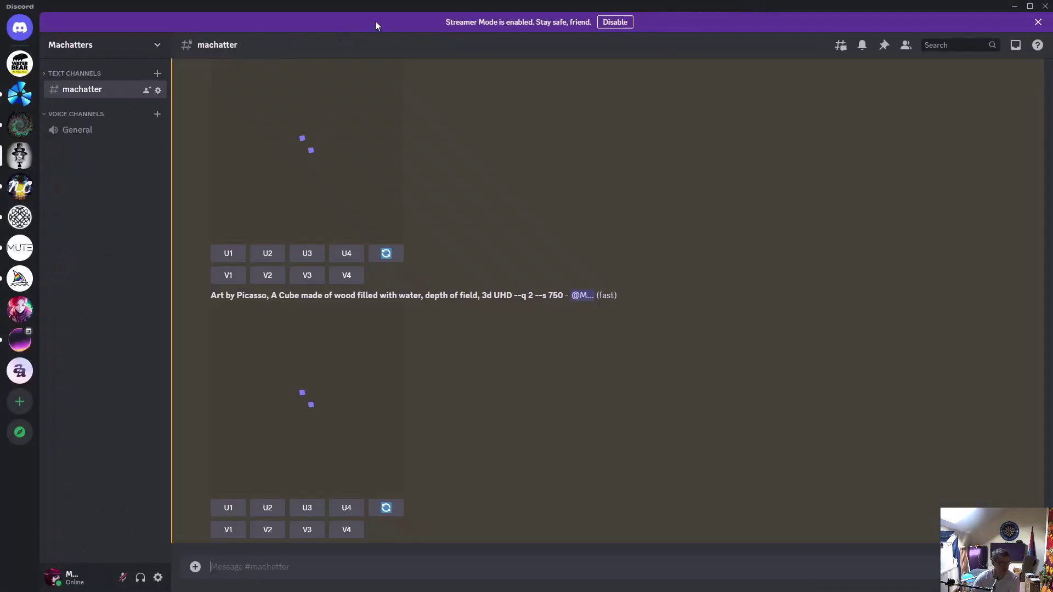
{"action": "left_click", "coordinate": [615, 22]}
{"action": "double_click", "coordinate": [836, 11]}
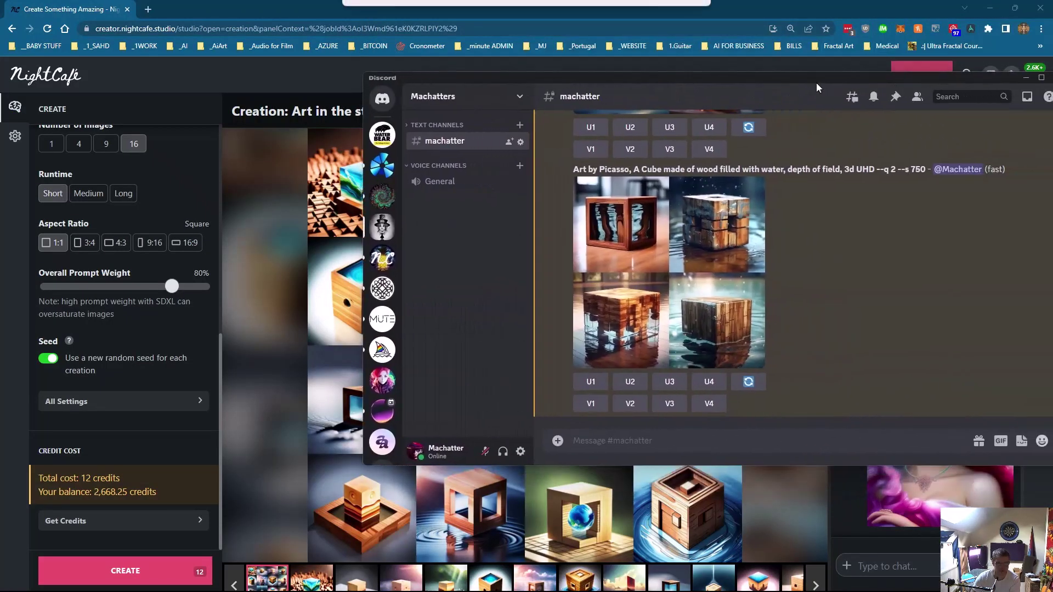
{"action": "left_click_drag", "start_coordinate": [816, 81], "coordinate": [725, 74]}
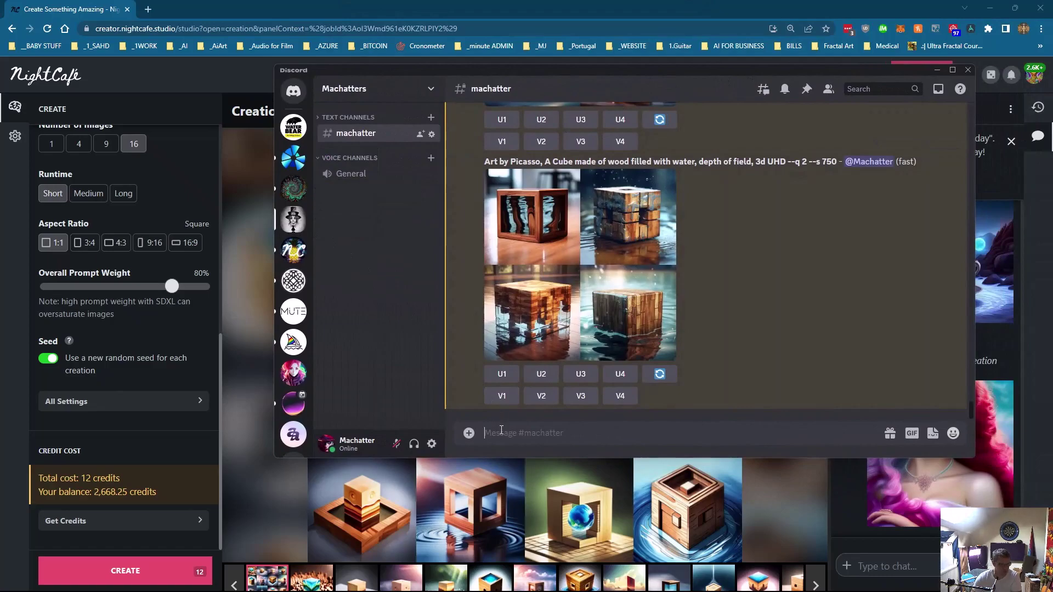
- Run Midjourney's /settings command in the channel and select Niji version 5
{"action": "type", "text": "/se"}
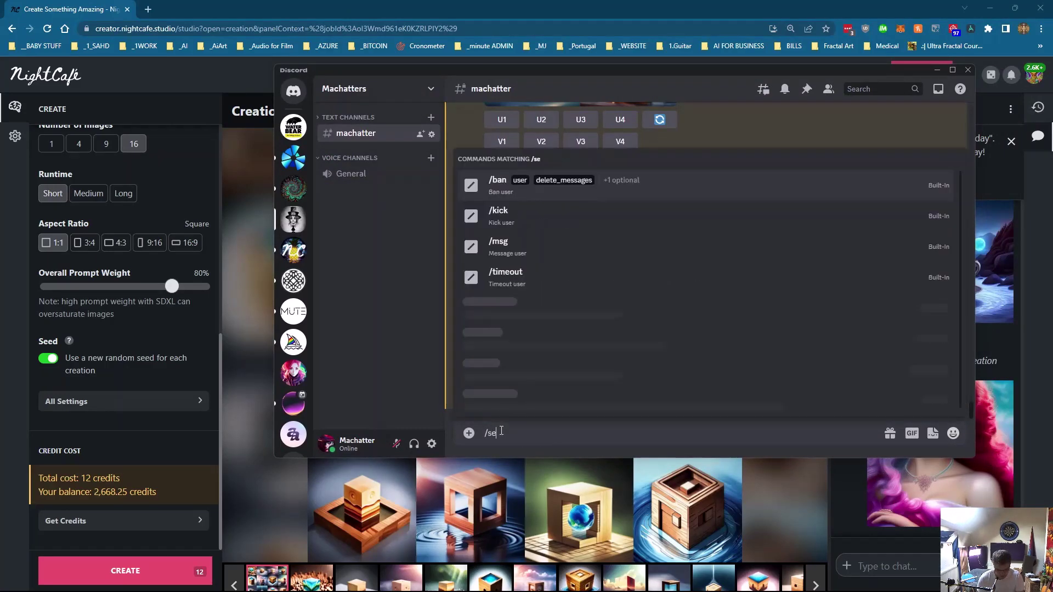
{"action": "type", "text": "ttings"}
{"action": "key", "text": "Return"}
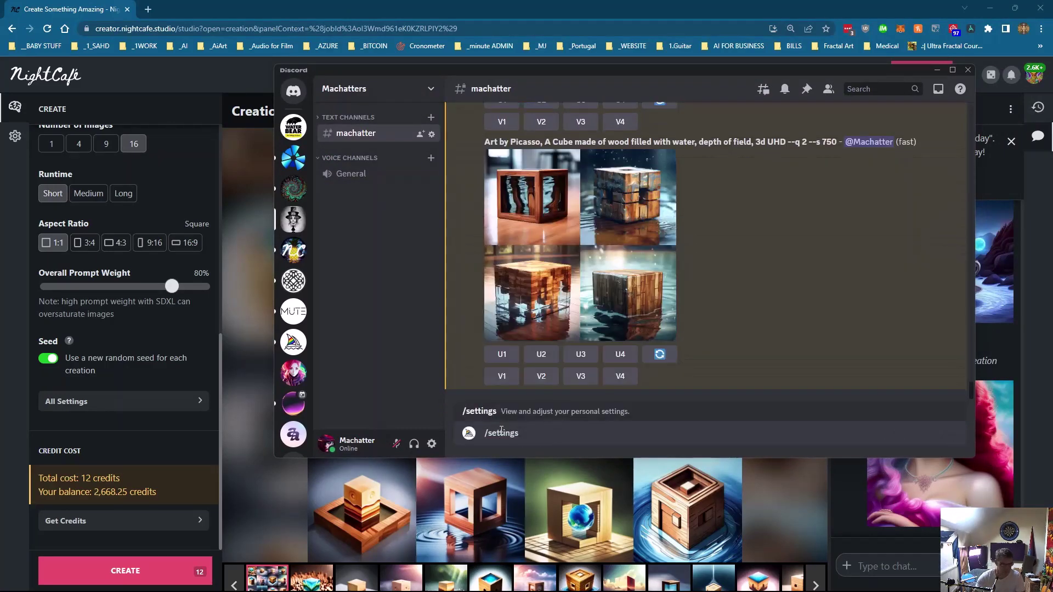
{"action": "key", "text": "Return"}
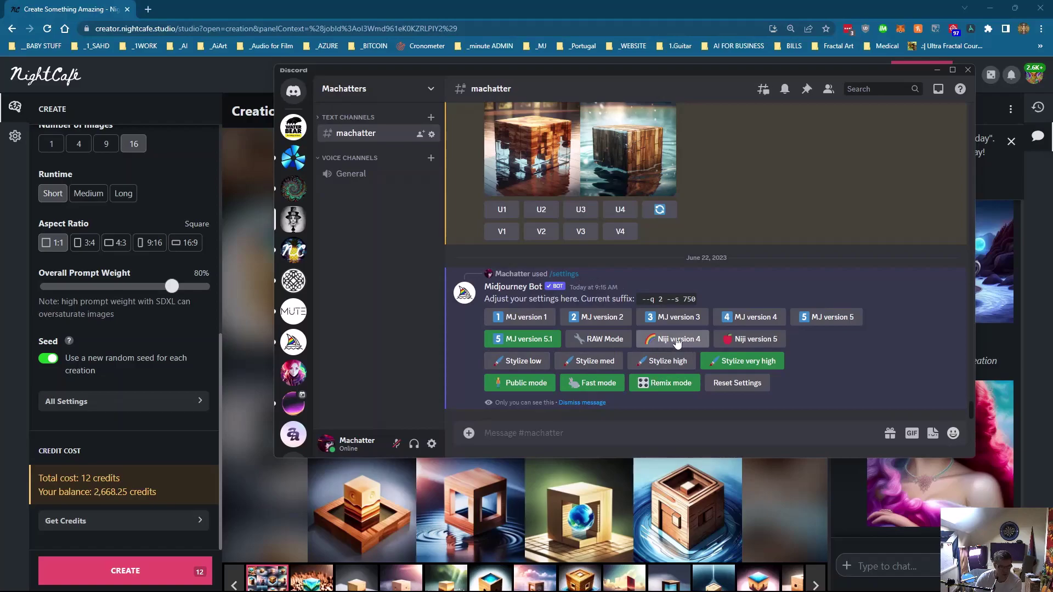
{"action": "left_click", "coordinate": [752, 339]}
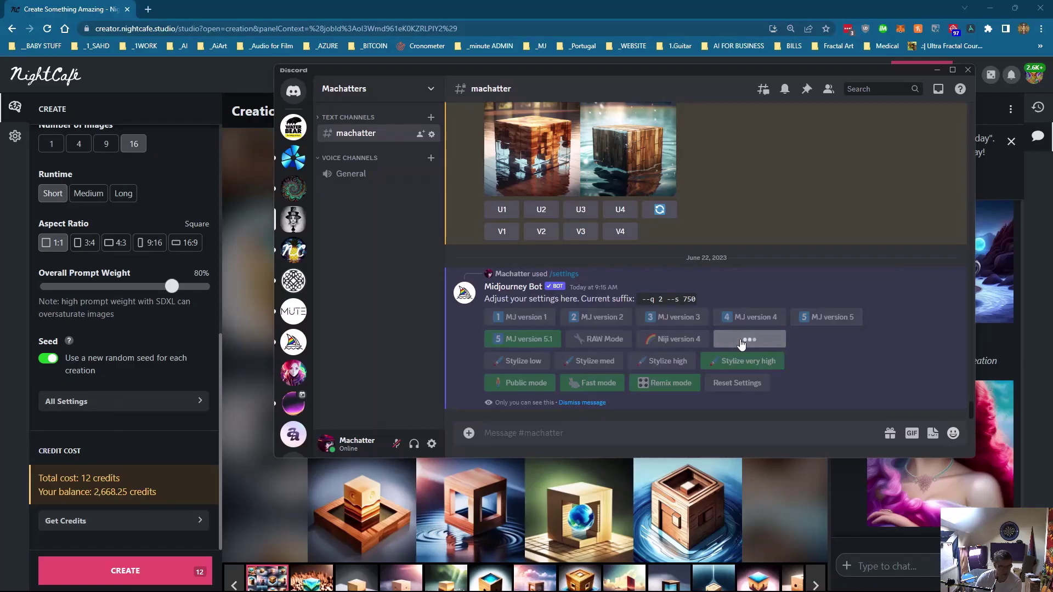
- Return to NightCafe and copy the entire text prompt
{"action": "left_click", "coordinate": [93, 212]}
{"action": "scroll", "coordinate": [110, 214], "scroll_direction": "up", "scroll_amount": 2}
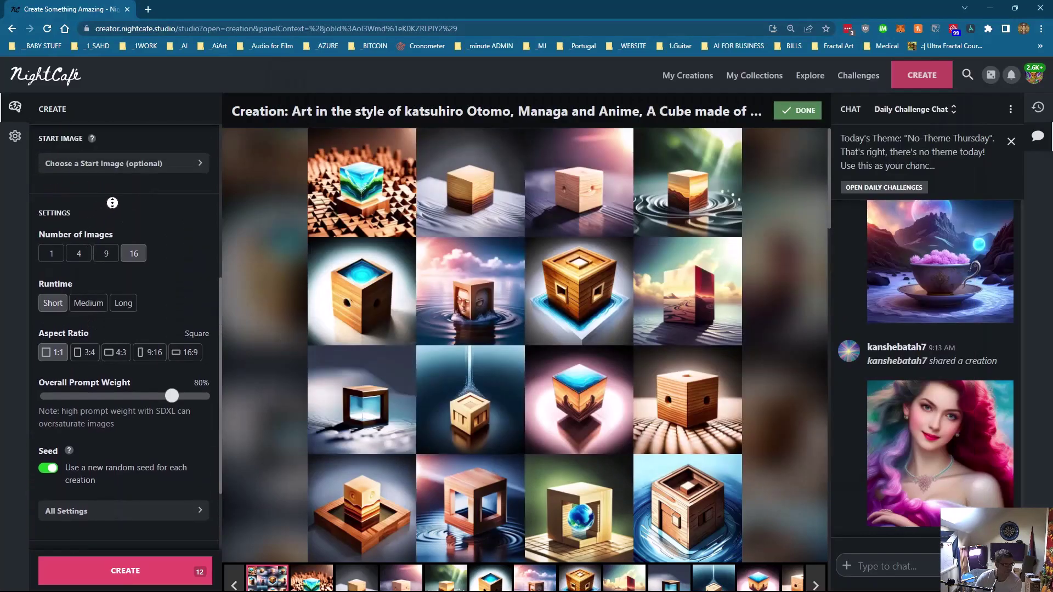
{"action": "scroll", "coordinate": [132, 210], "scroll_direction": "up", "scroll_amount": 5}
{"action": "left_click_drag", "start_coordinate": [194, 339], "coordinate": [44, 294]}
{"action": "right_click", "coordinate": [89, 306]}
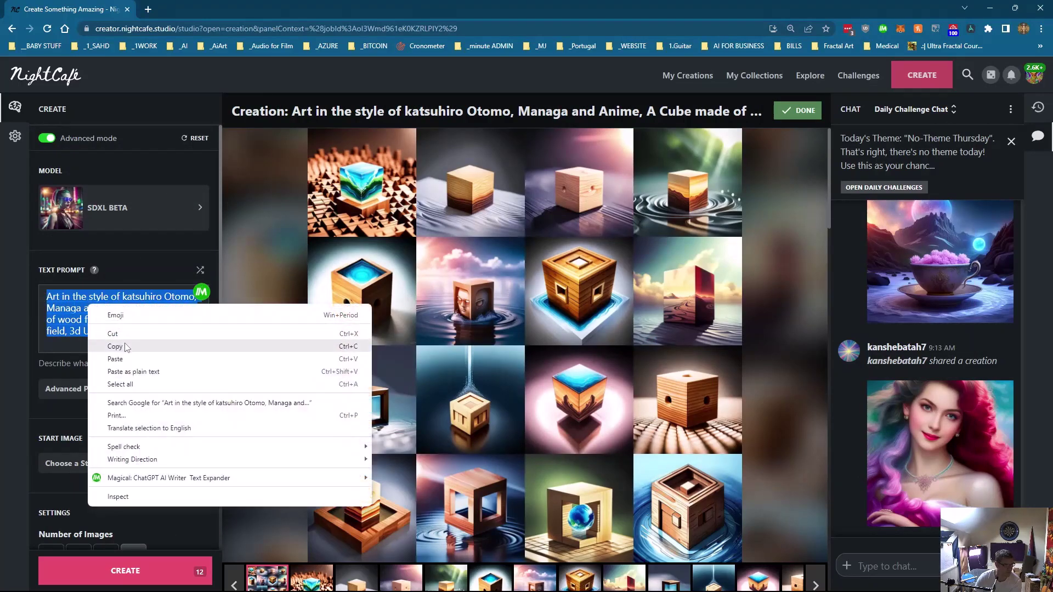
{"action": "left_click", "coordinate": [116, 347]}
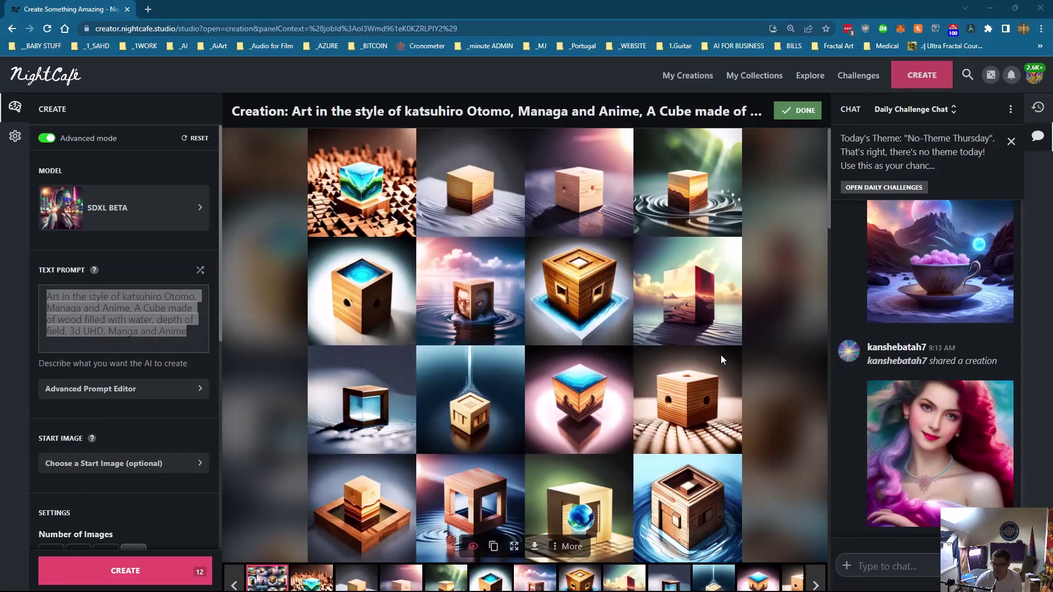
- Submit the copied prompt to the Midjourney Bot in Discord with /imagine, and minimize the Discord window
{"action": "key", "text": "alt+Tab"}
{"action": "left_click", "coordinate": [526, 434]}
{"action": "type", "text": "/imagine"}
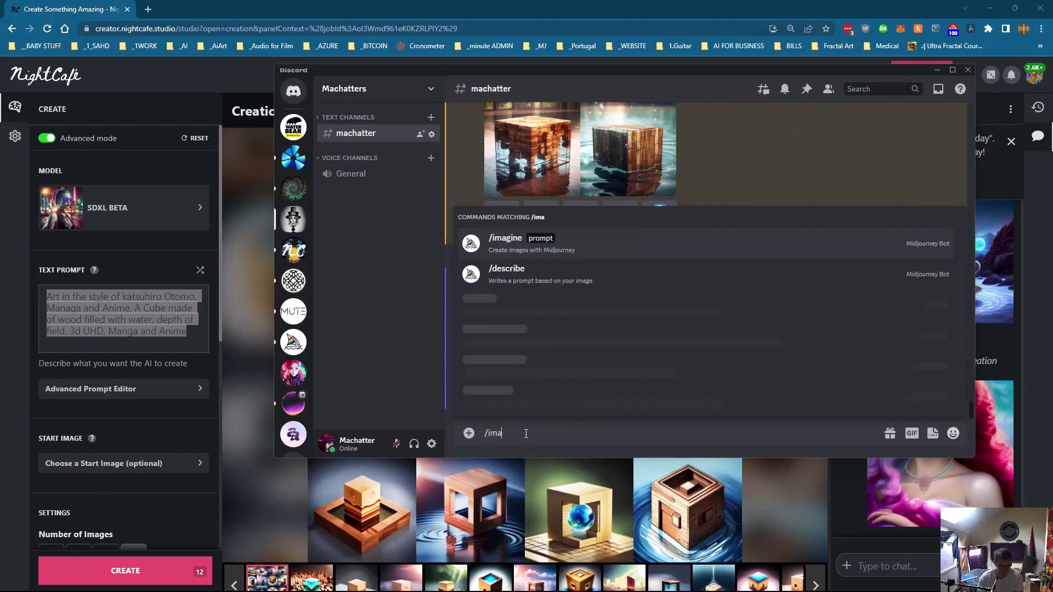
{"action": "key", "text": "Tab"}
{"action": "key", "text": "ctrl+v"}
{"action": "key", "text": "Return"}
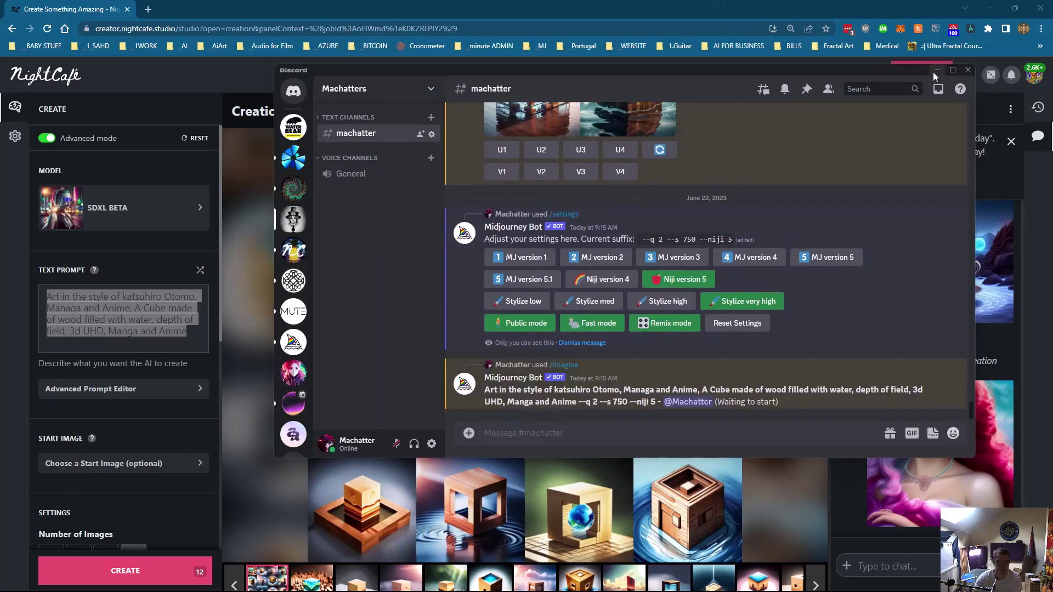
{"action": "left_click", "coordinate": [937, 71]}
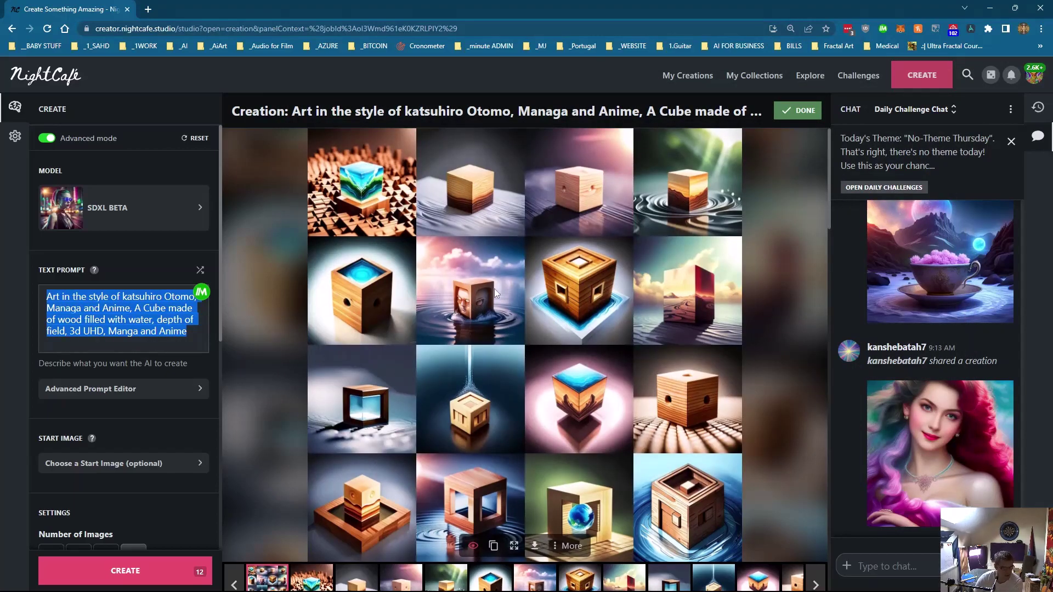
{"action": "scroll", "coordinate": [495, 289], "scroll_direction": "down", "scroll_amount": 1}
{"action": "scroll", "coordinate": [494, 288], "scroll_direction": "up", "scroll_amount": 1}
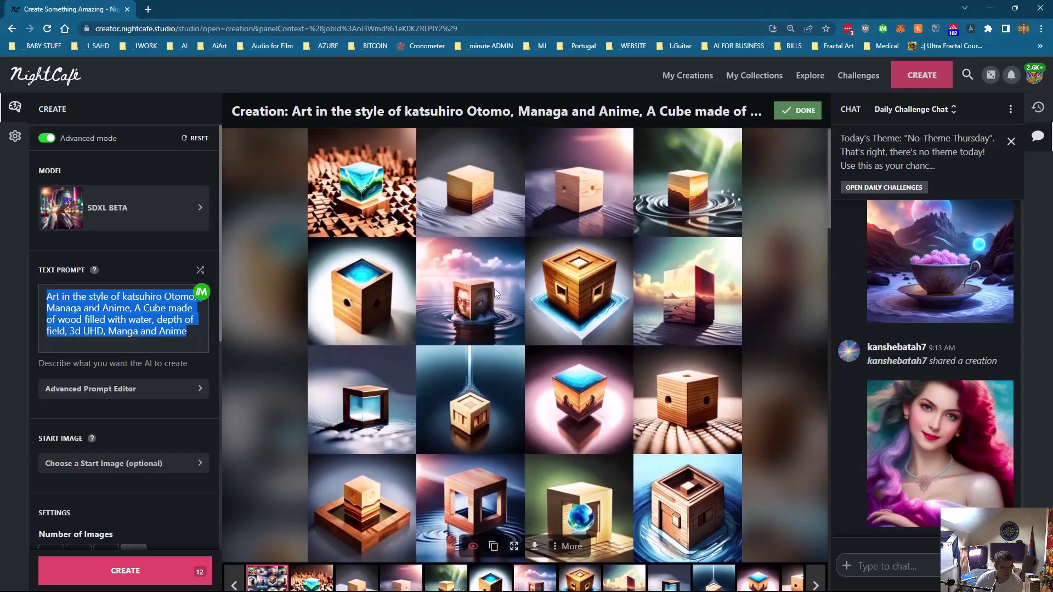
{"action": "left_click", "coordinate": [145, 332]}
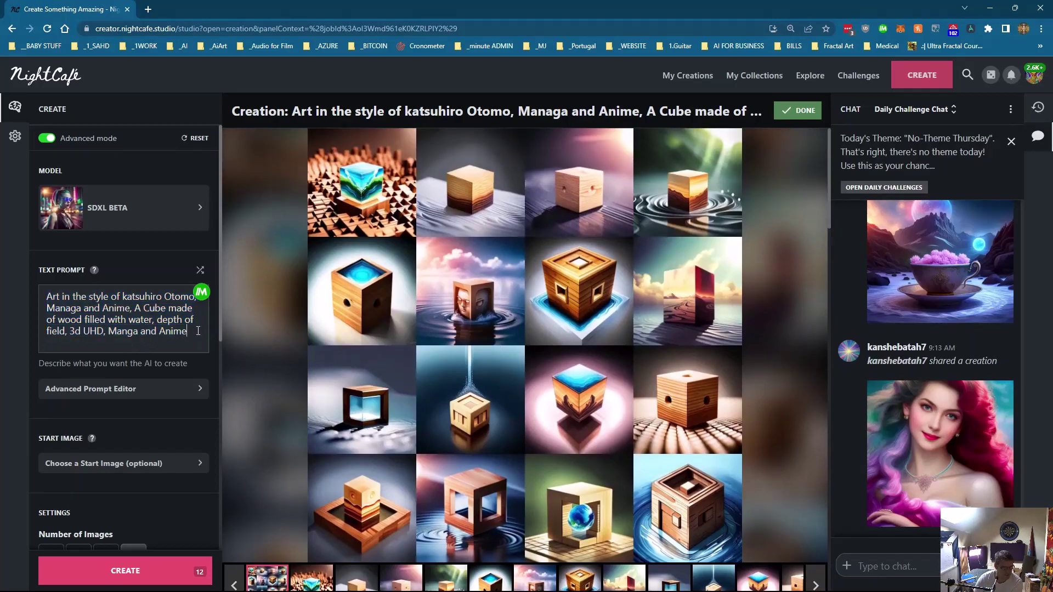
- Open the earlier wooden cube creation from My Creations and make the glass cube with the man's face its display image
{"action": "left_click", "coordinate": [685, 77]}
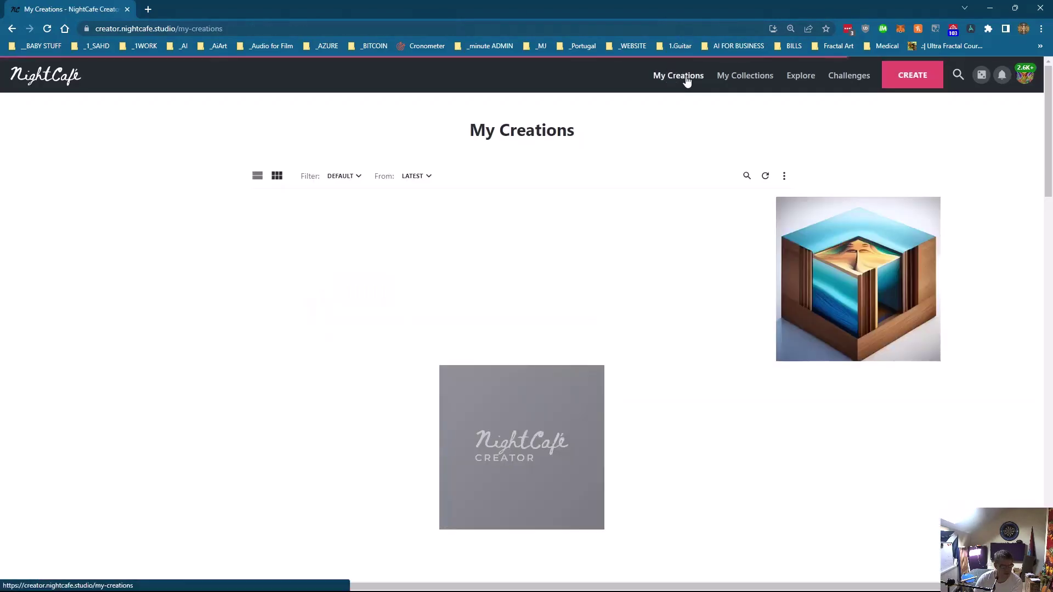
{"action": "left_click", "coordinate": [367, 229]}
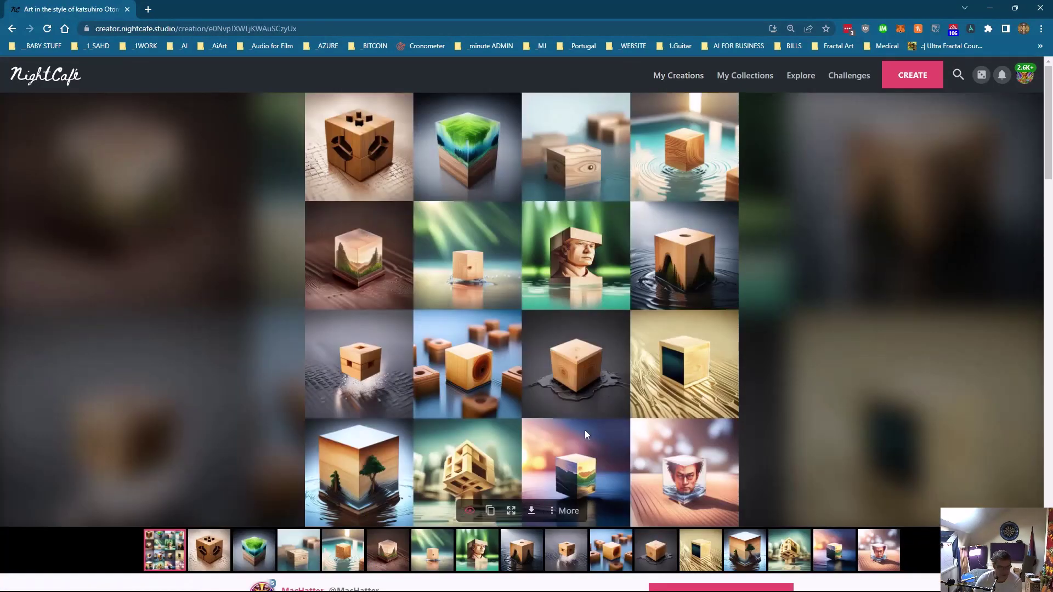
{"action": "left_click", "coordinate": [880, 552]}
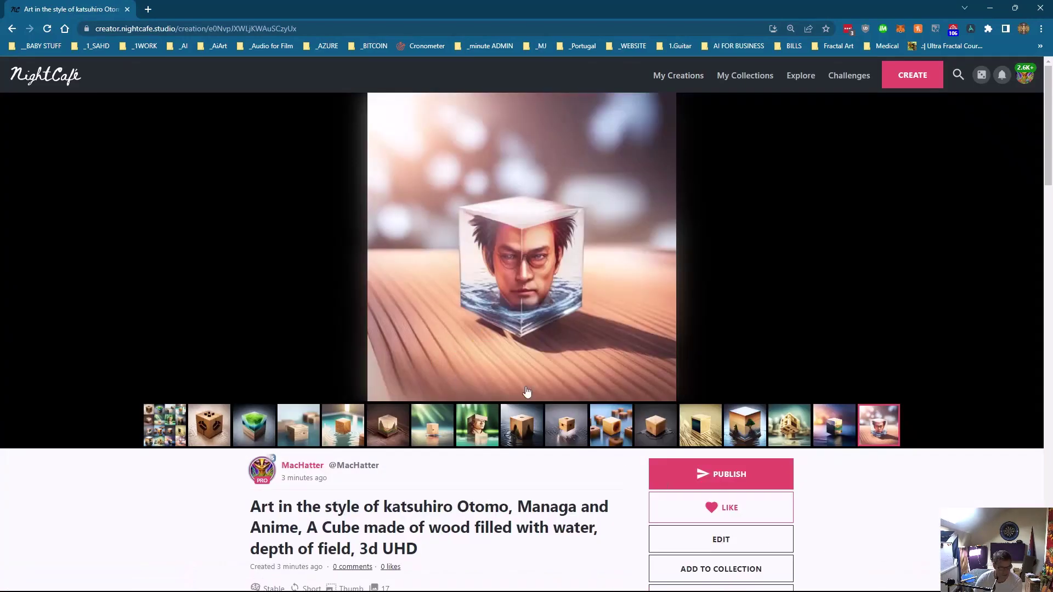
{"action": "left_click", "coordinate": [469, 387]}
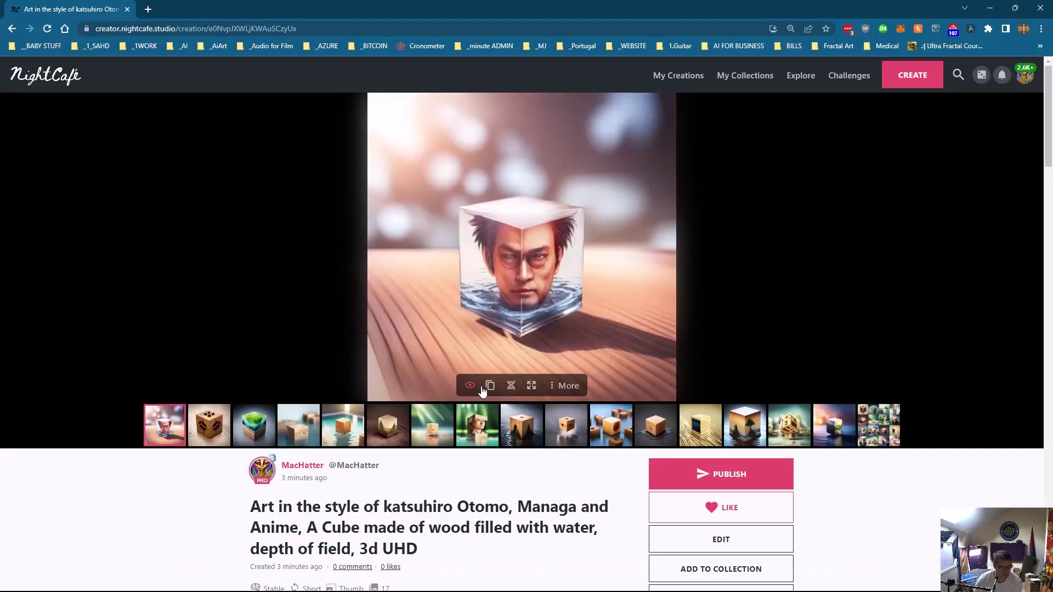
- Evolve the face cube image with 80% overall prompt weight and a new random seed for each creation, and start the generation
{"action": "left_click", "coordinate": [511, 387]}
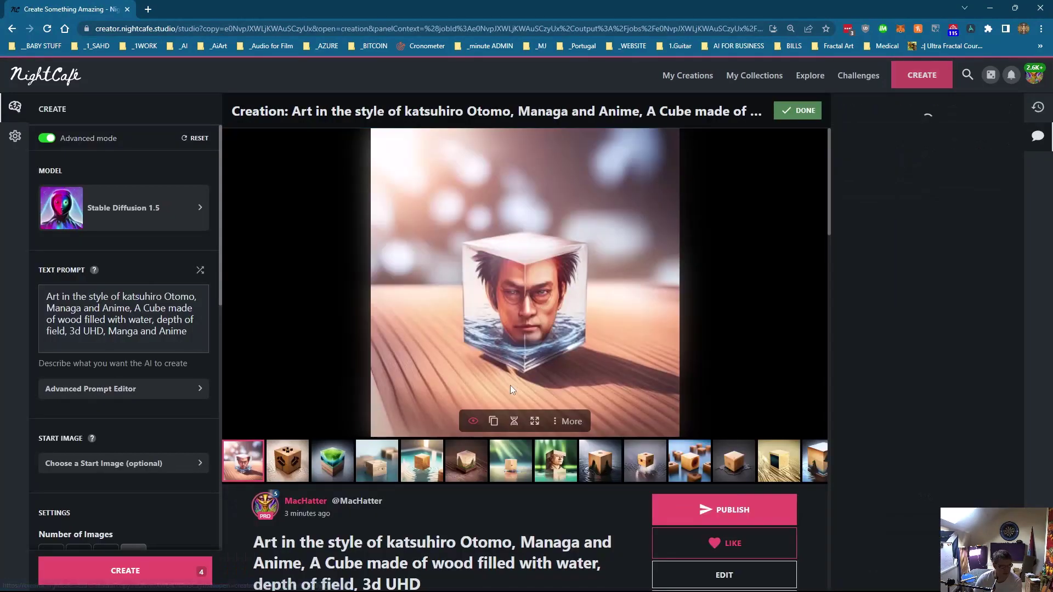
{"action": "scroll", "coordinate": [138, 291], "scroll_direction": "down", "scroll_amount": 4}
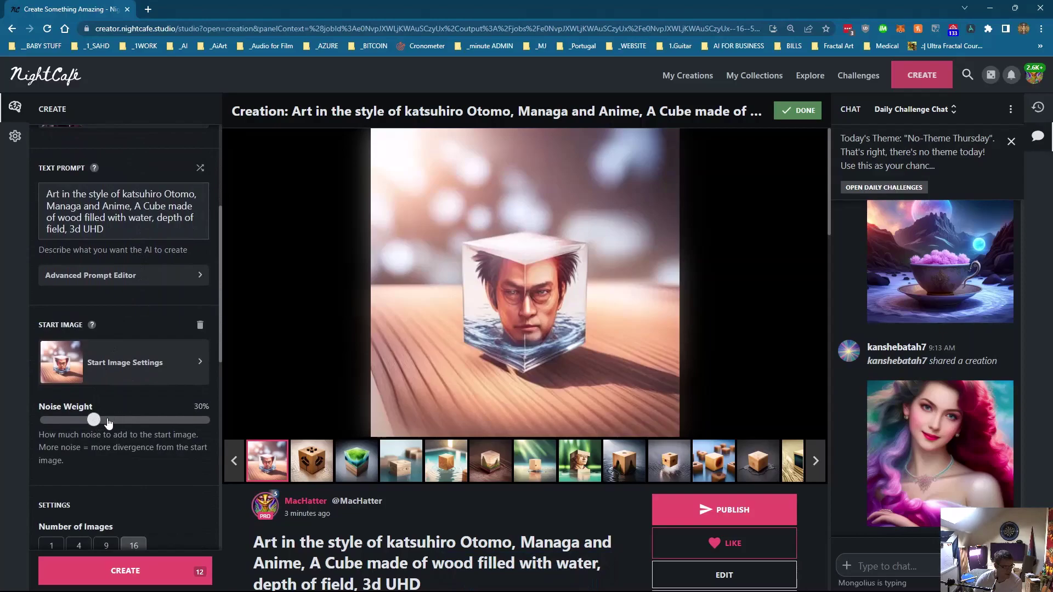
{"action": "scroll", "coordinate": [127, 394], "scroll_direction": "down", "scroll_amount": 6}
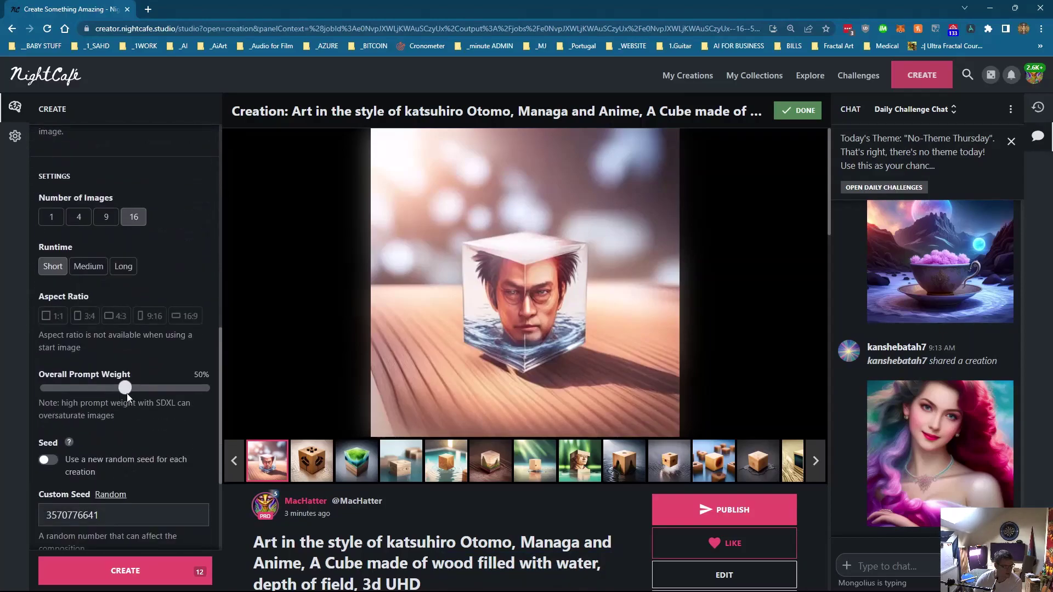
{"action": "left_click_drag", "start_coordinate": [136, 392], "coordinate": [172, 392]}
{"action": "scroll", "coordinate": [116, 379], "scroll_direction": "down", "scroll_amount": 3}
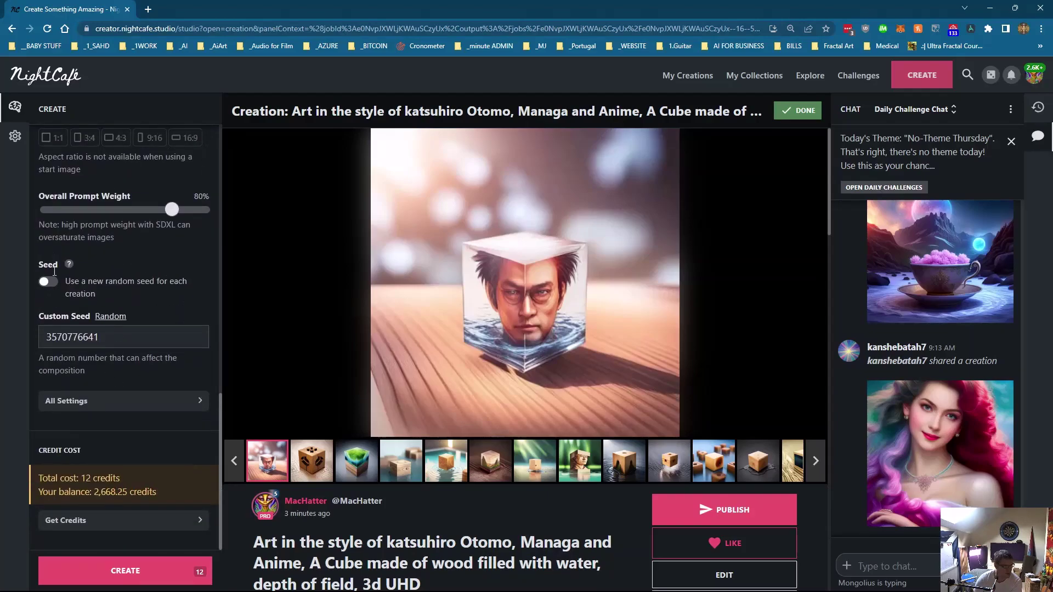
{"action": "left_click", "coordinate": [52, 281]}
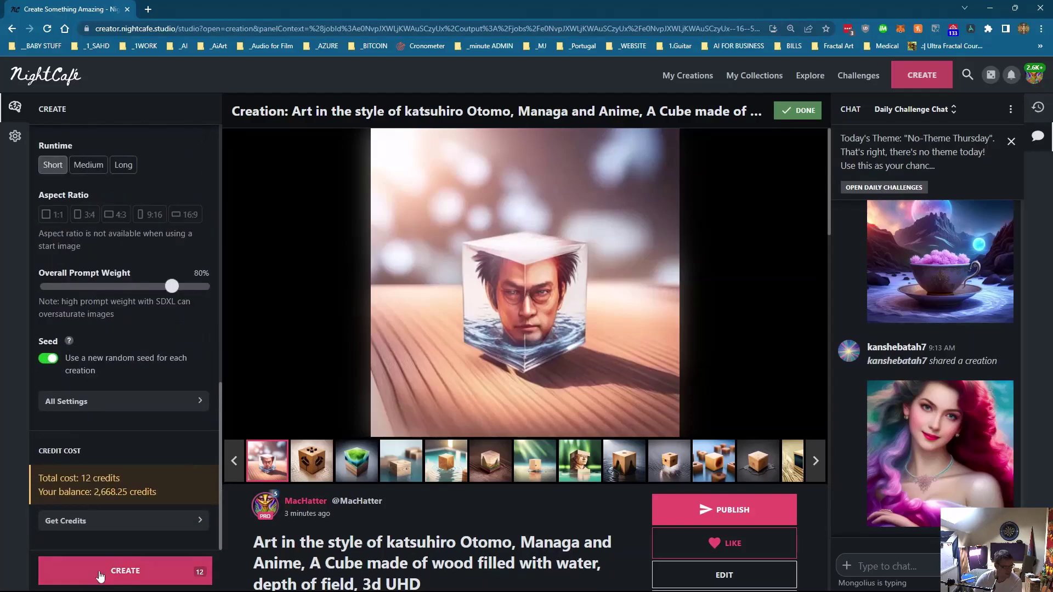
{"action": "left_click", "coordinate": [143, 571]}
{"action": "left_click", "coordinate": [601, 357]}
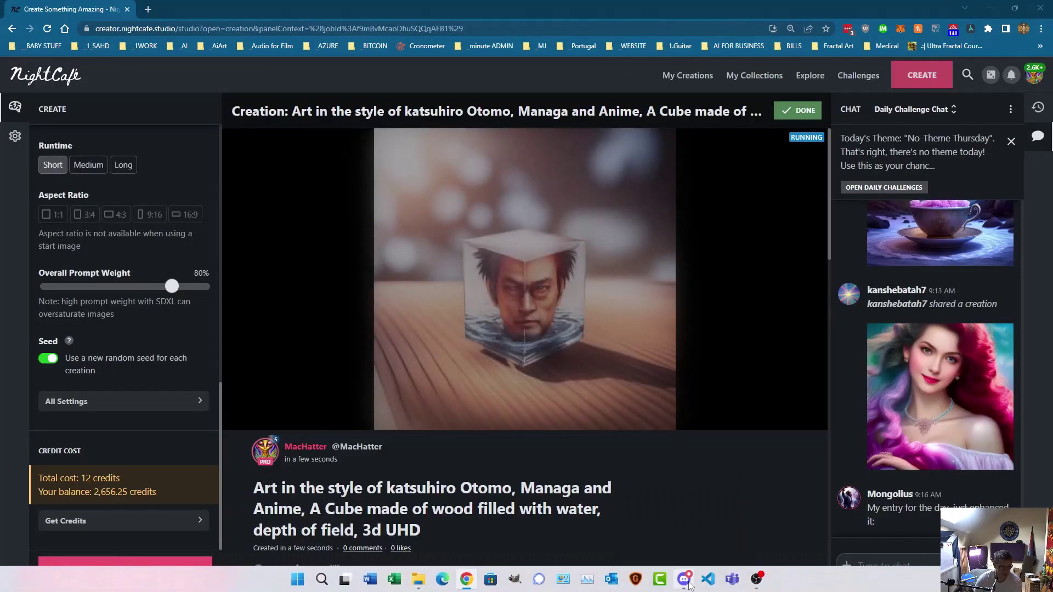
- Switch to Discord, maximize it to check the Midjourney image grid's progress, and return to NightCafe
{"action": "left_click", "coordinate": [686, 580]}
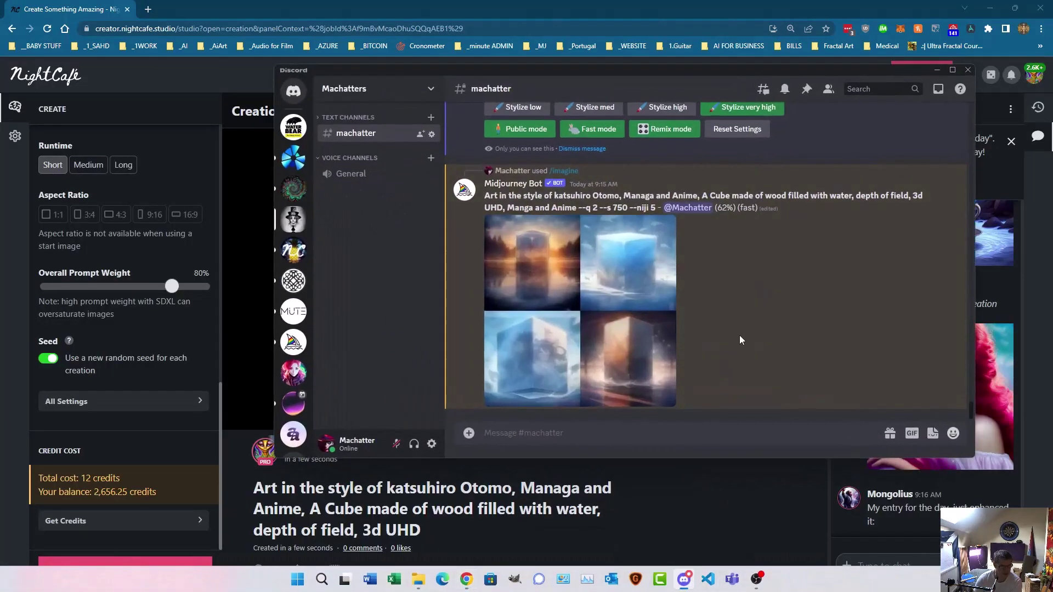
{"action": "left_click", "coordinate": [953, 72]}
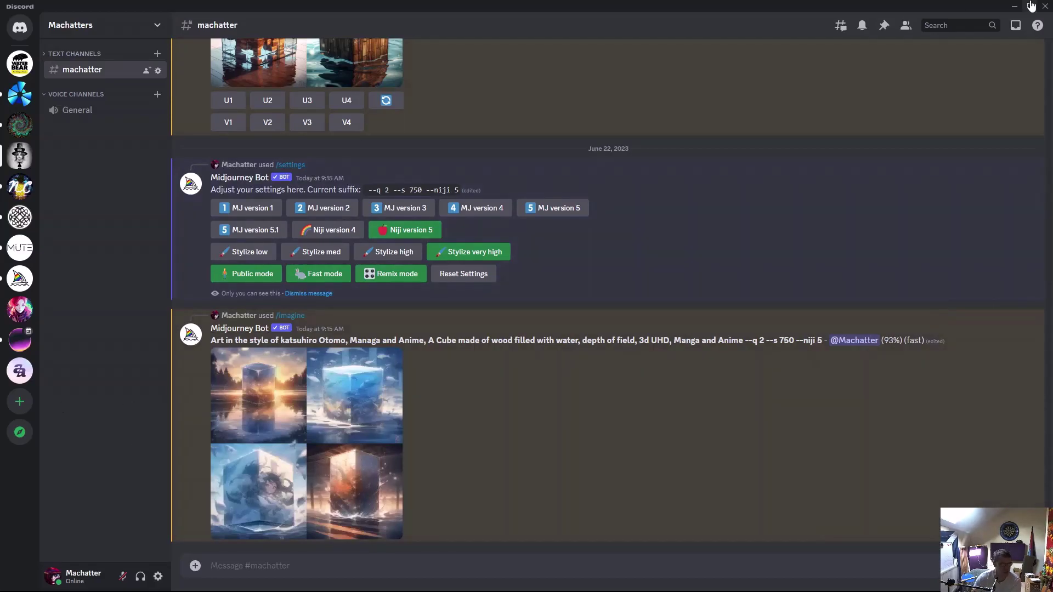
{"action": "left_click", "coordinate": [1015, 6]}
{"action": "mouse_move", "coordinate": [1015, 8]}
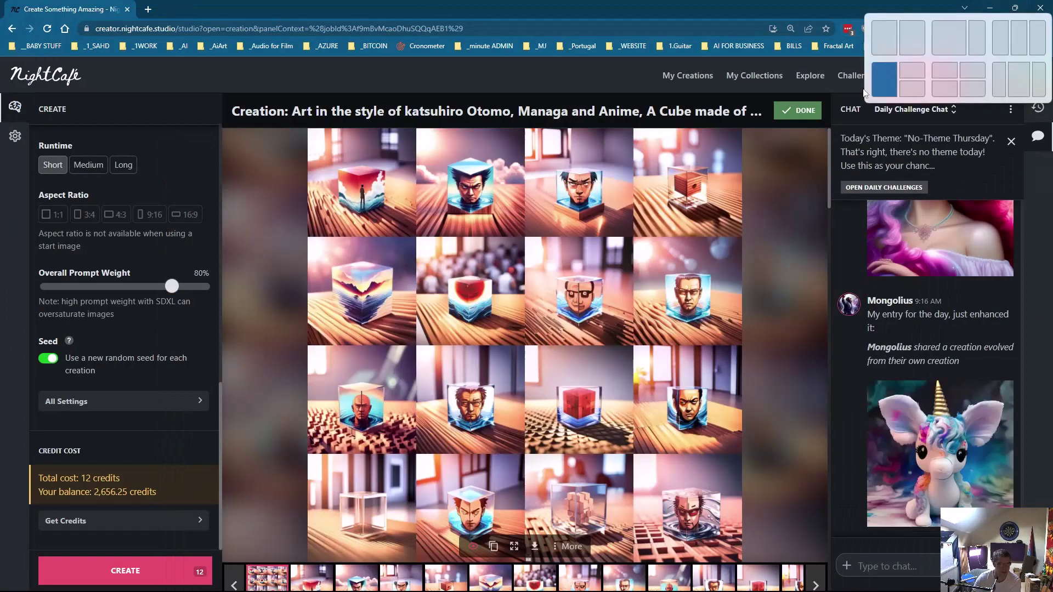
- Open the newly evolved creation from My Creations and make the red cube with the standing man its display image
{"action": "left_click", "coordinate": [812, 110]}
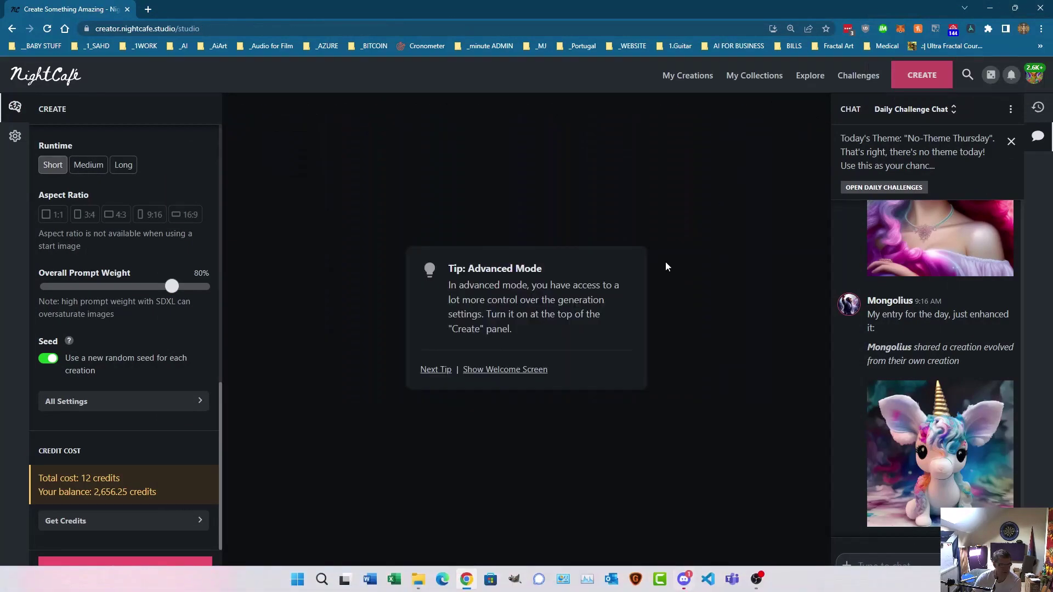
{"action": "left_click", "coordinate": [696, 77]}
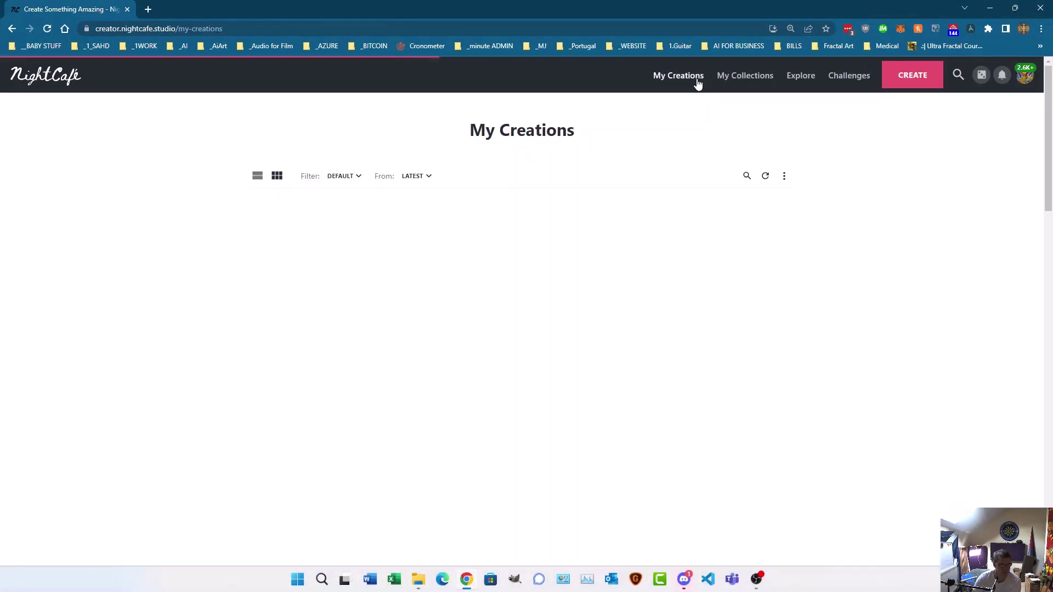
{"action": "left_click", "coordinate": [262, 229]}
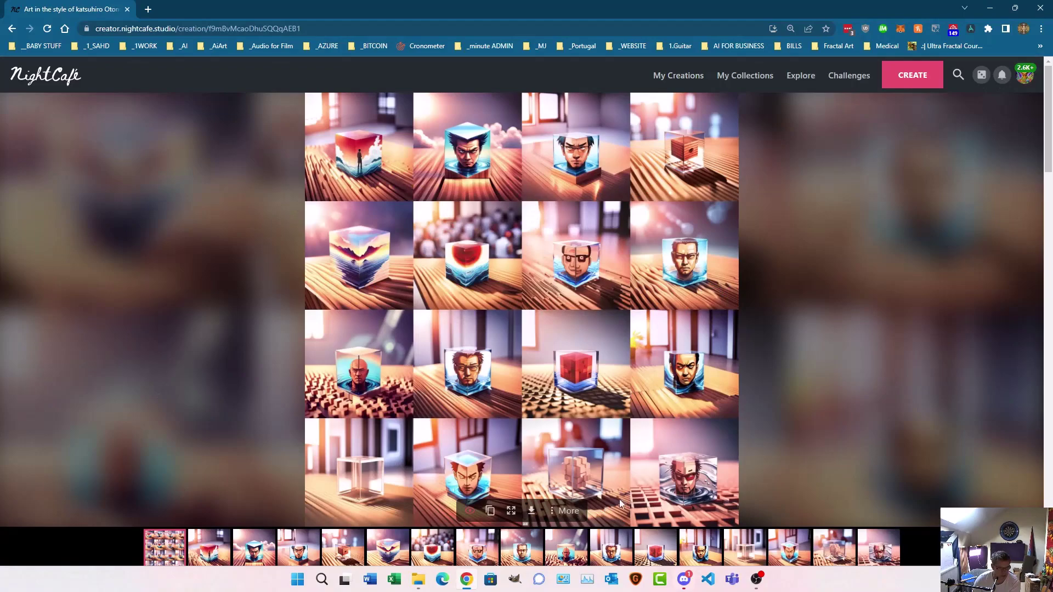
{"action": "left_click", "coordinate": [221, 557]}
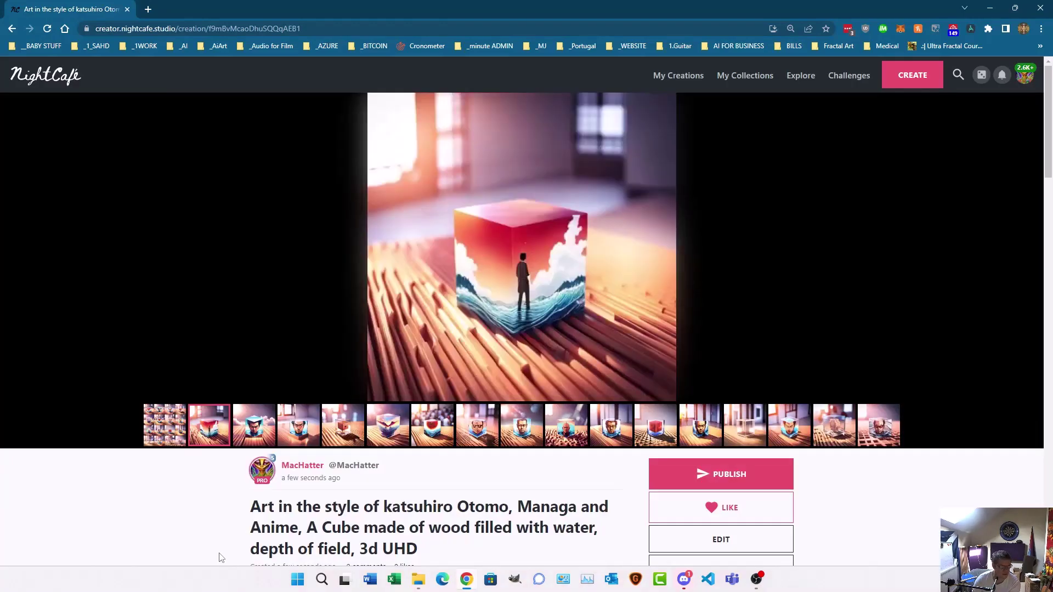
{"action": "mouse_move", "coordinate": [492, 344]}
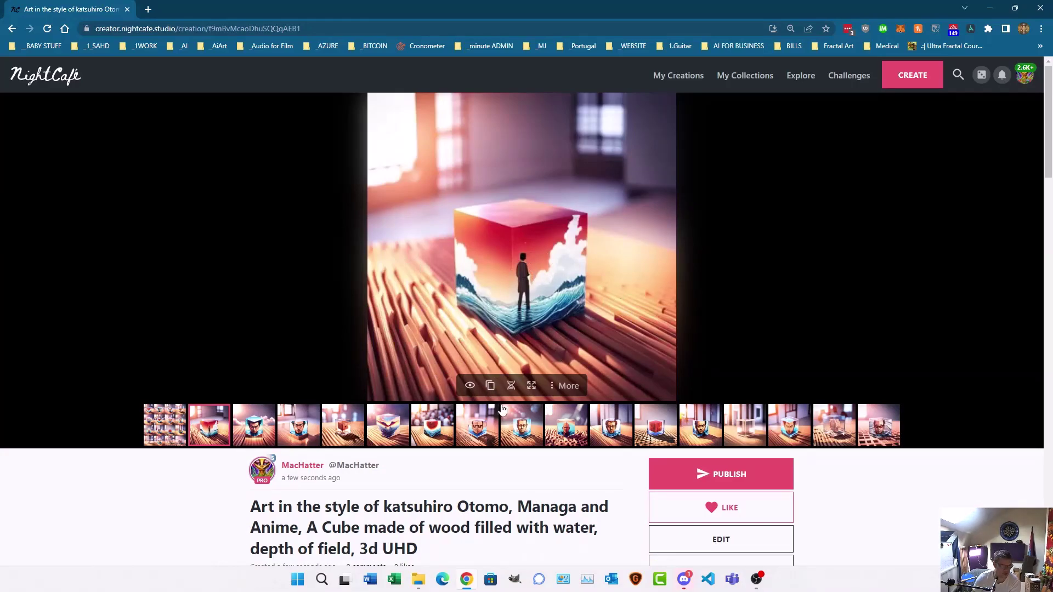
{"action": "left_click", "coordinate": [470, 386]}
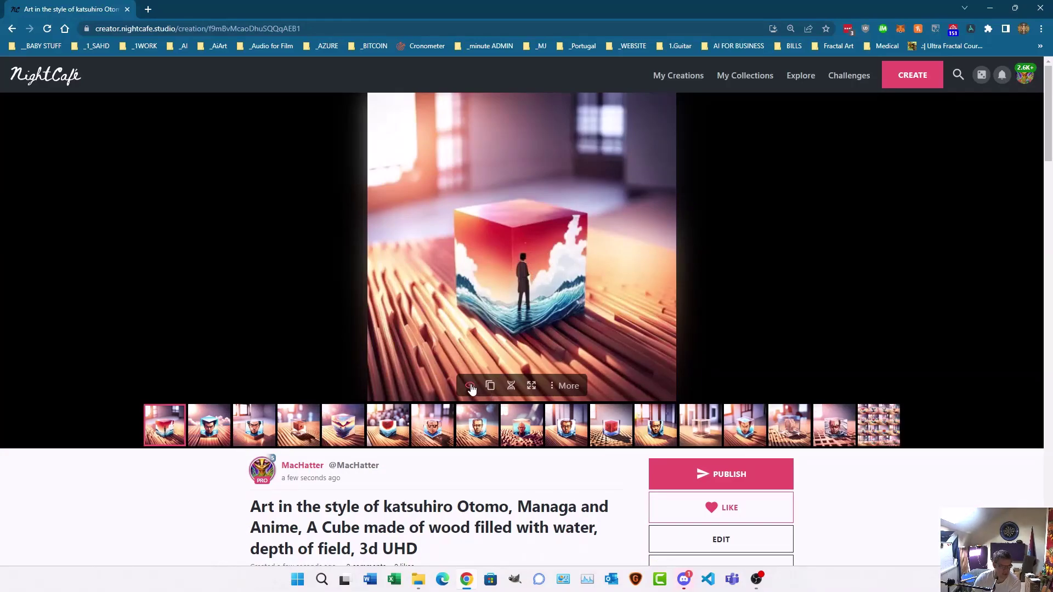
- Evolve the red cube image and reword the start of its text prompt to "Art by katsuhiro Otomo"
{"action": "left_click", "coordinate": [511, 387]}
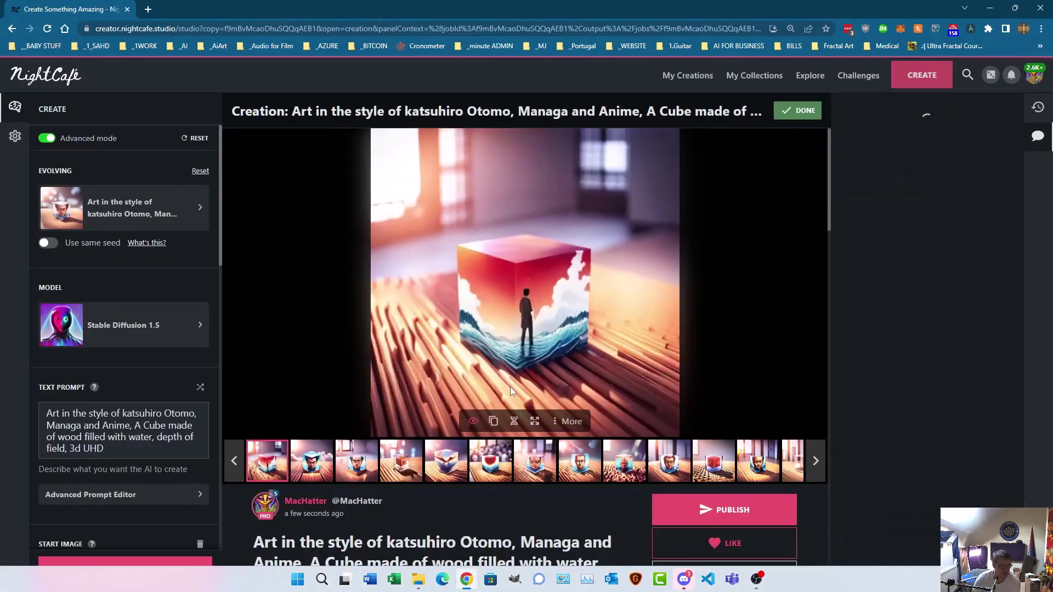
{"action": "left_click", "coordinate": [123, 412]}
{"action": "key", "text": "BackSpace"}
{"action": "key", "text": "BackSpace"}
{"action": "key", "text": "BackSpace"}
{"action": "key", "text": "BackSpace"}
{"action": "key", "text": "BackSpace"}
{"action": "key", "text": "BackSpace"}
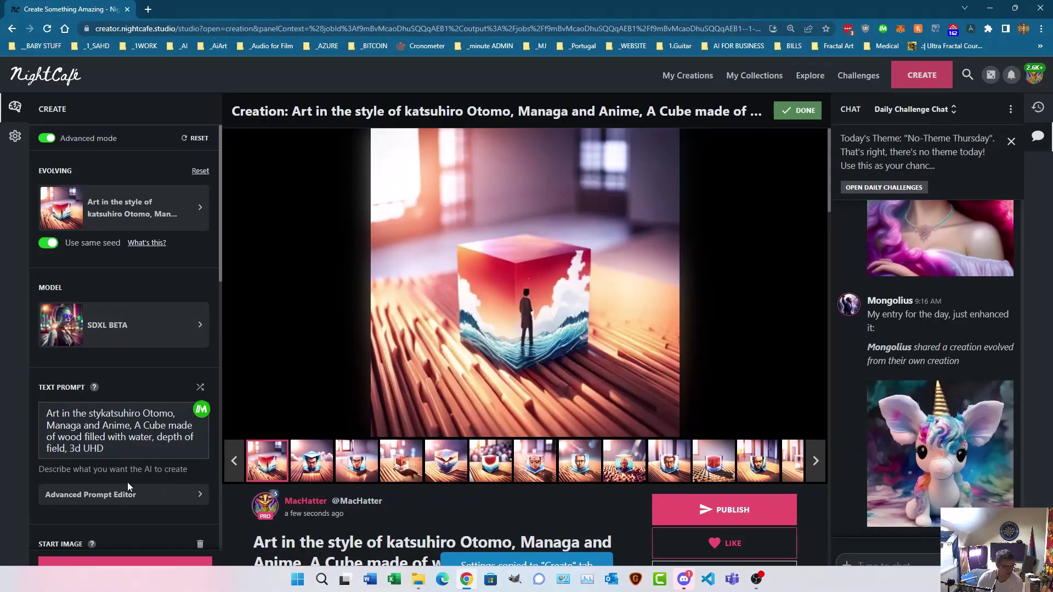
{"action": "key", "text": "BackSpace"}
{"action": "key", "text": "BackSpace"}
{"action": "key", "text": "BackSpace"}
{"action": "key", "text": "BackSpace"}
{"action": "key", "text": "BackSpace"}
{"action": "key", "text": "BackSpace"}
{"action": "key", "text": "BackSpace"}
{"action": "key", "text": "BackSpace"}
{"action": "key", "text": "BackSpace"}
{"action": "key", "text": "BackSpace"}
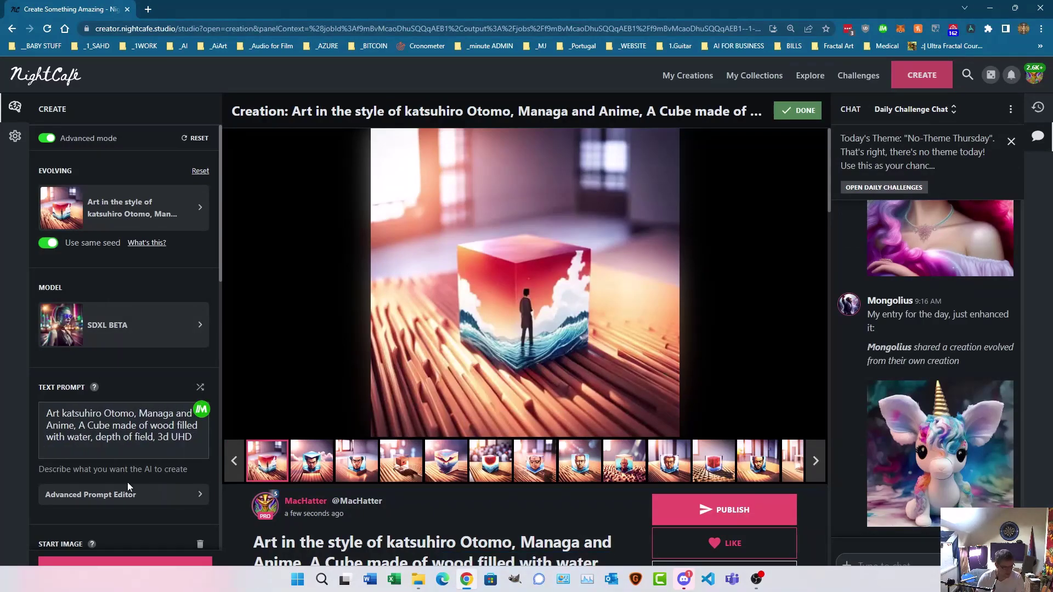
{"action": "type", "text": "by"}
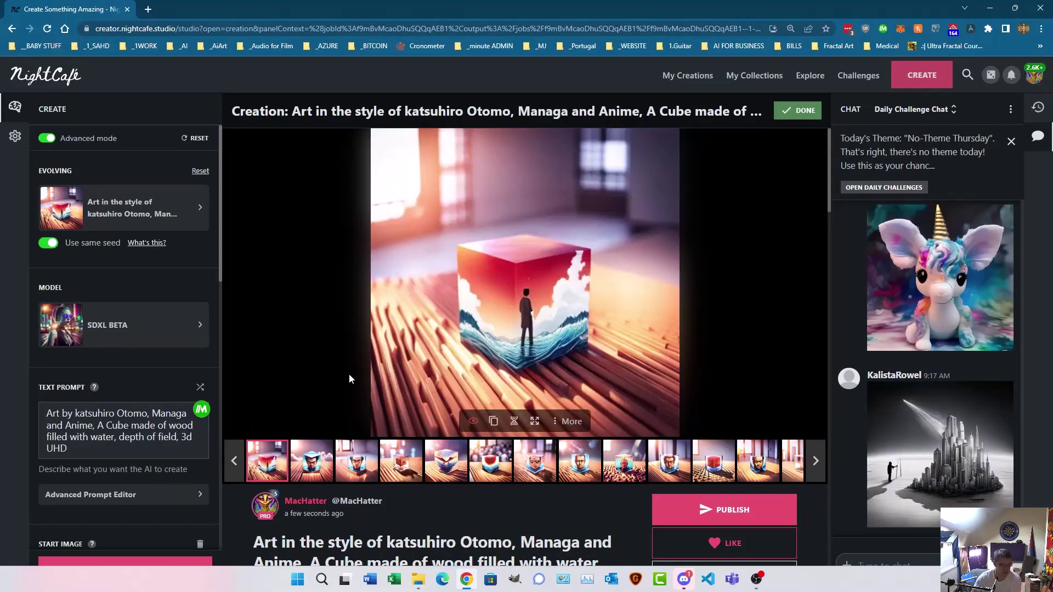
- Enable a new random seed for each creation and start generating the 16 evolved images
{"action": "scroll", "coordinate": [114, 489], "scroll_direction": "down", "scroll_amount": 7}
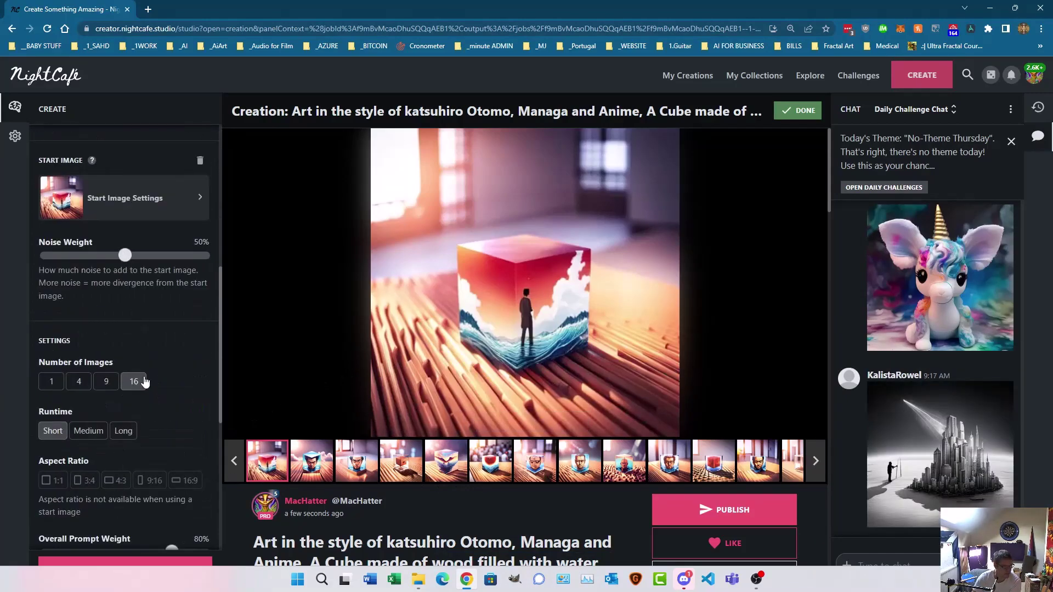
{"action": "scroll", "coordinate": [149, 366], "scroll_direction": "down", "scroll_amount": 6}
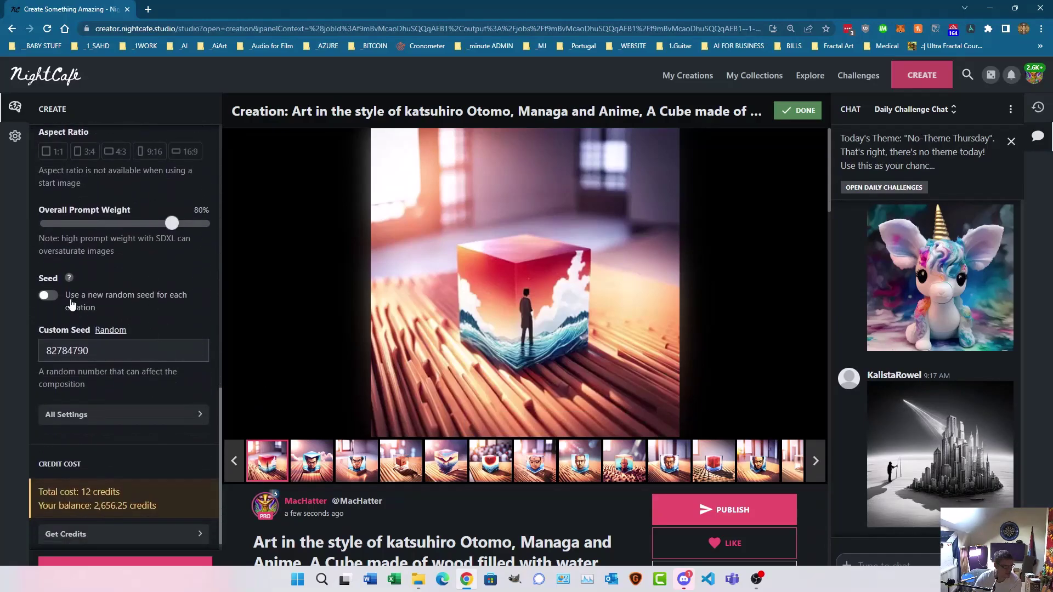
{"action": "left_click", "coordinate": [48, 295]}
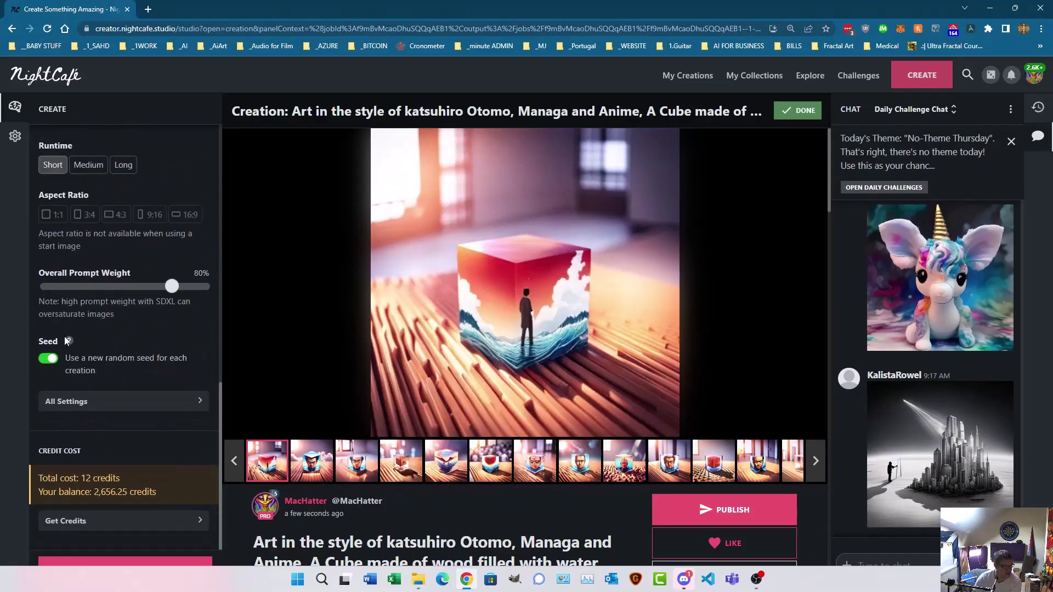
{"action": "left_click", "coordinate": [123, 565]}
{"action": "left_click", "coordinate": [618, 359]}
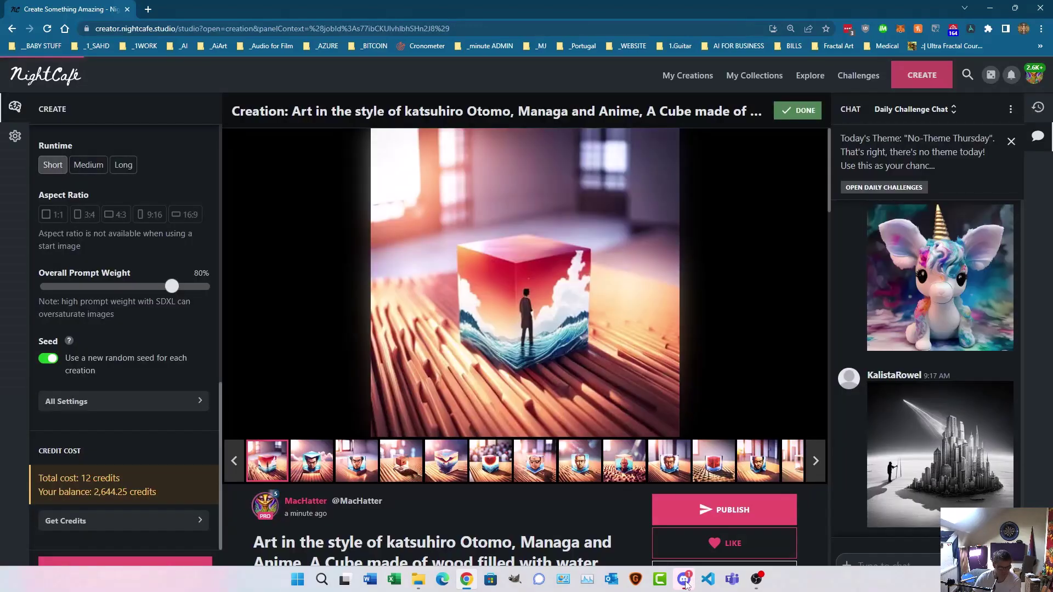
- Examine the enlarged Midjourney Niji version 5 image grid in Discord, close it, and return to NightCafe
{"action": "left_click", "coordinate": [685, 581]}
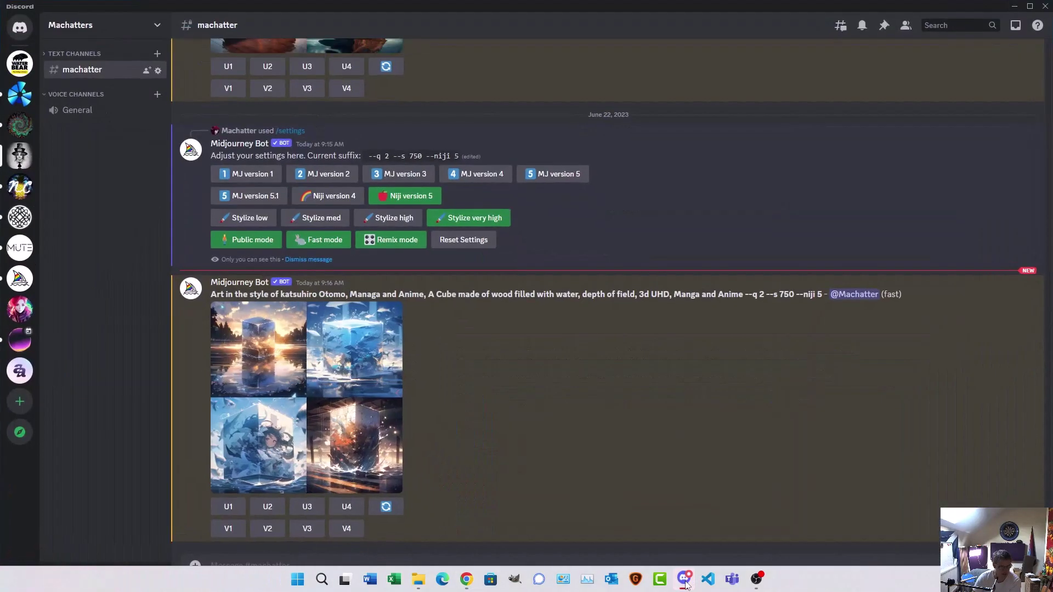
{"action": "left_click", "coordinate": [330, 407]}
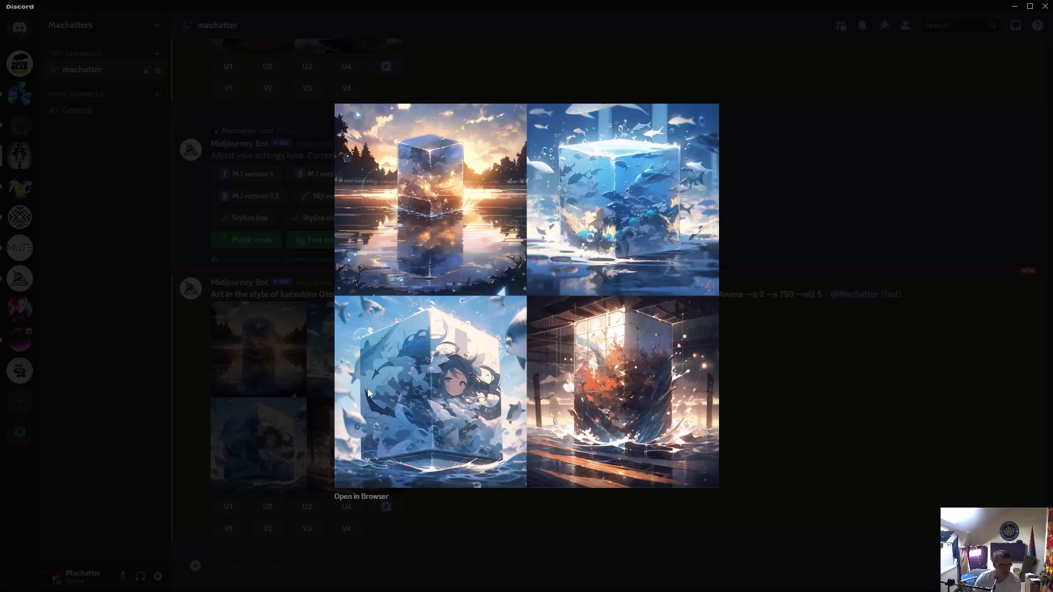
{"action": "left_click", "coordinate": [803, 374]}
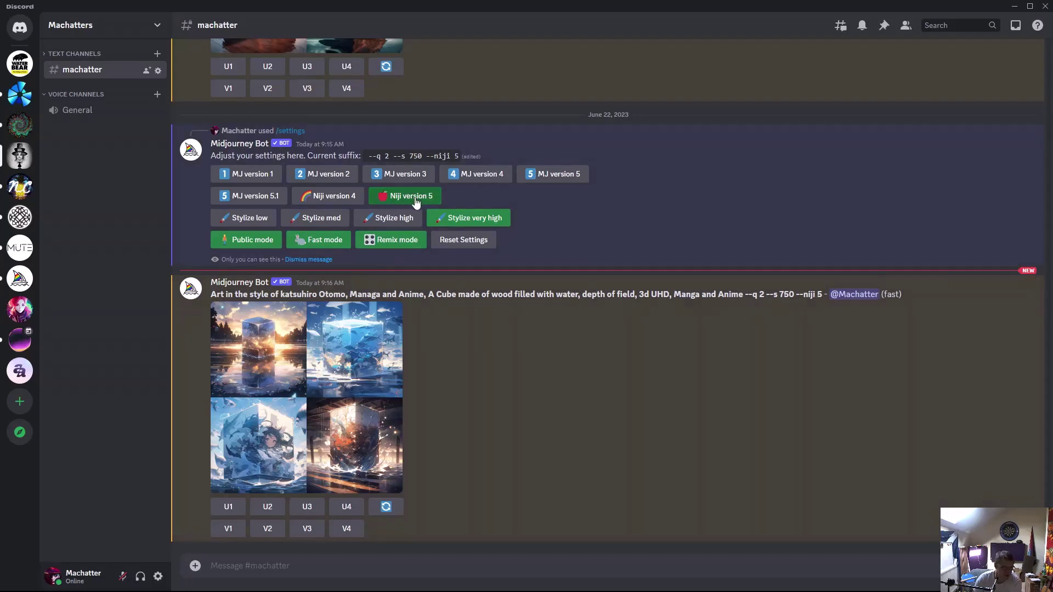
{"action": "left_click", "coordinate": [316, 416]}
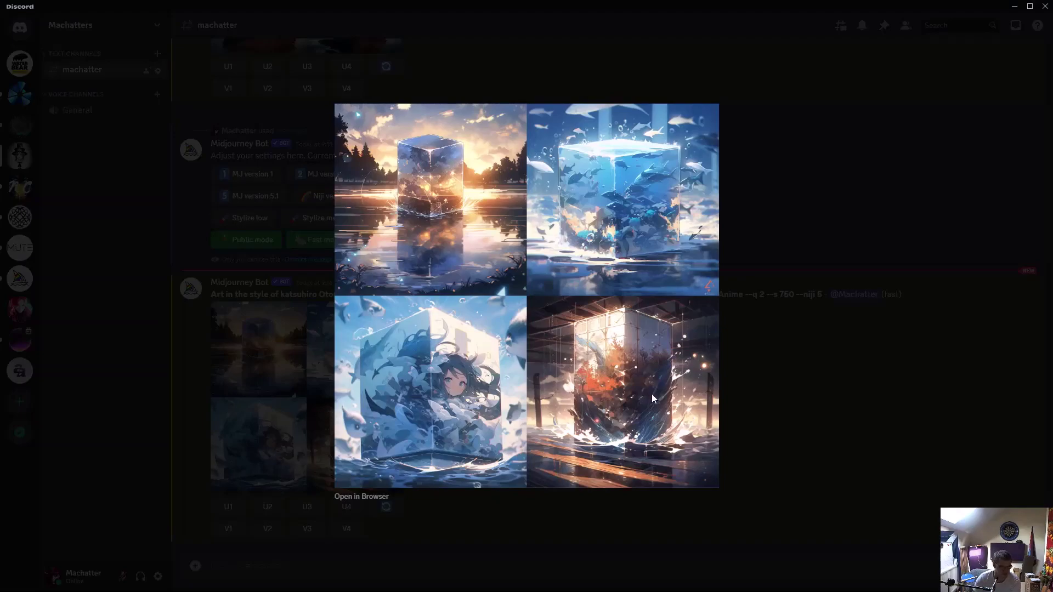
{"action": "left_click", "coordinate": [767, 379]}
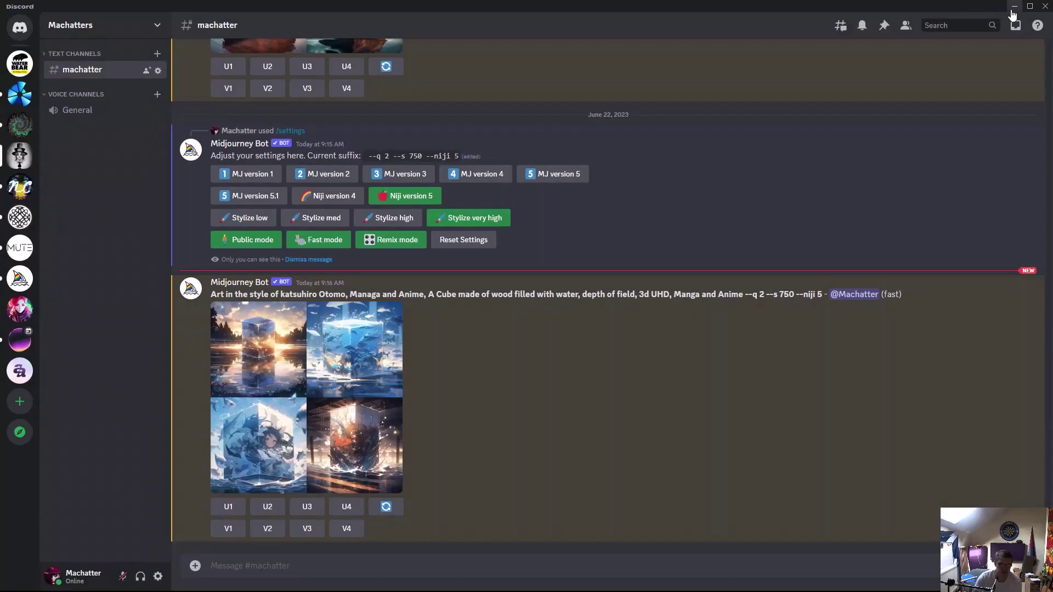
{"action": "key", "text": "alt+Tab"}
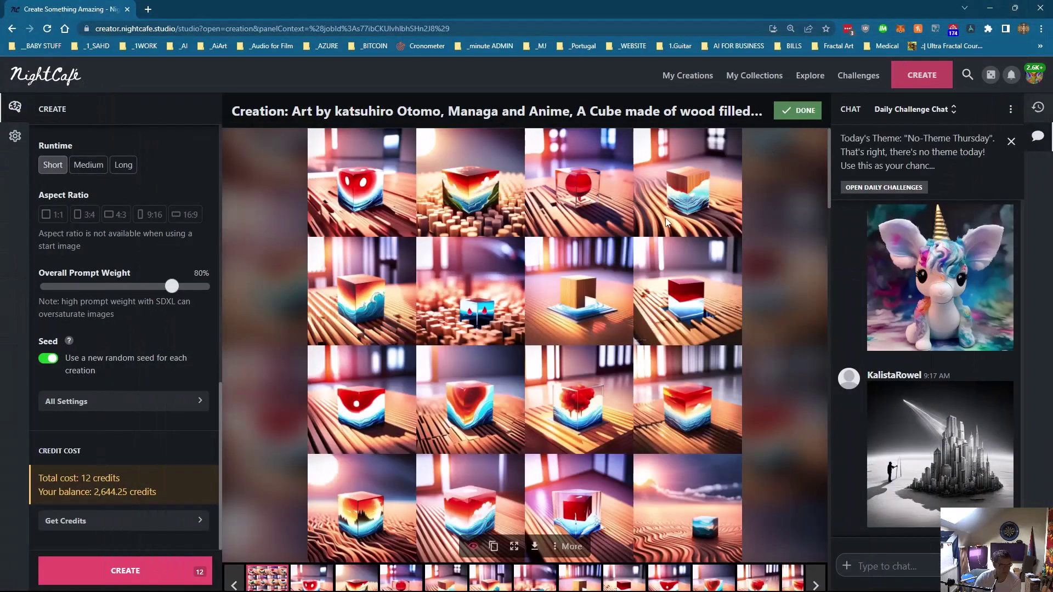
- Open the newest evolved creation from My Creations and examine its individual output images one by one
{"action": "left_click", "coordinate": [682, 75]}
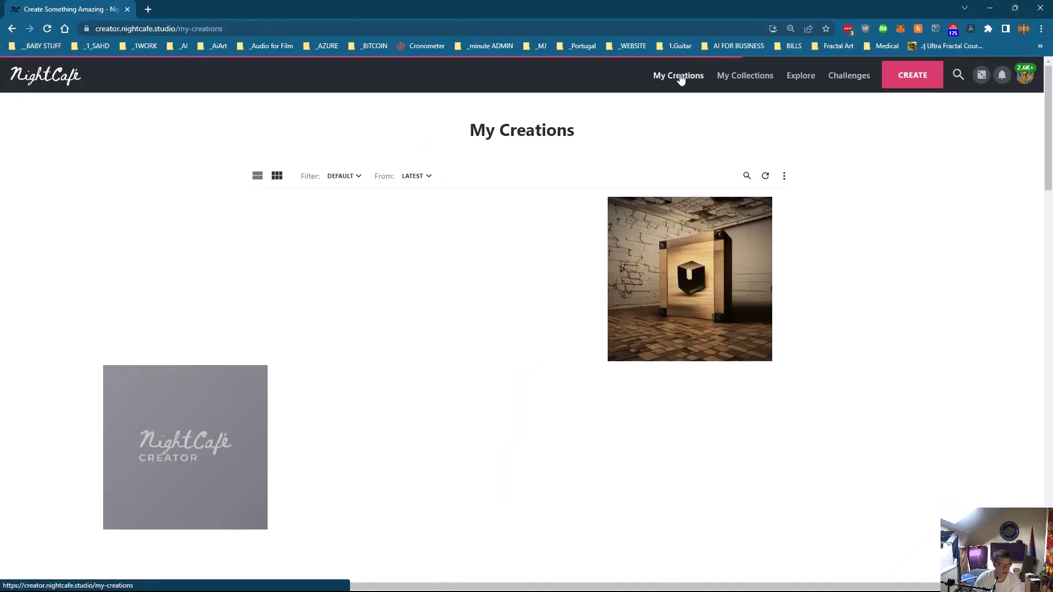
{"action": "left_click", "coordinate": [204, 240]}
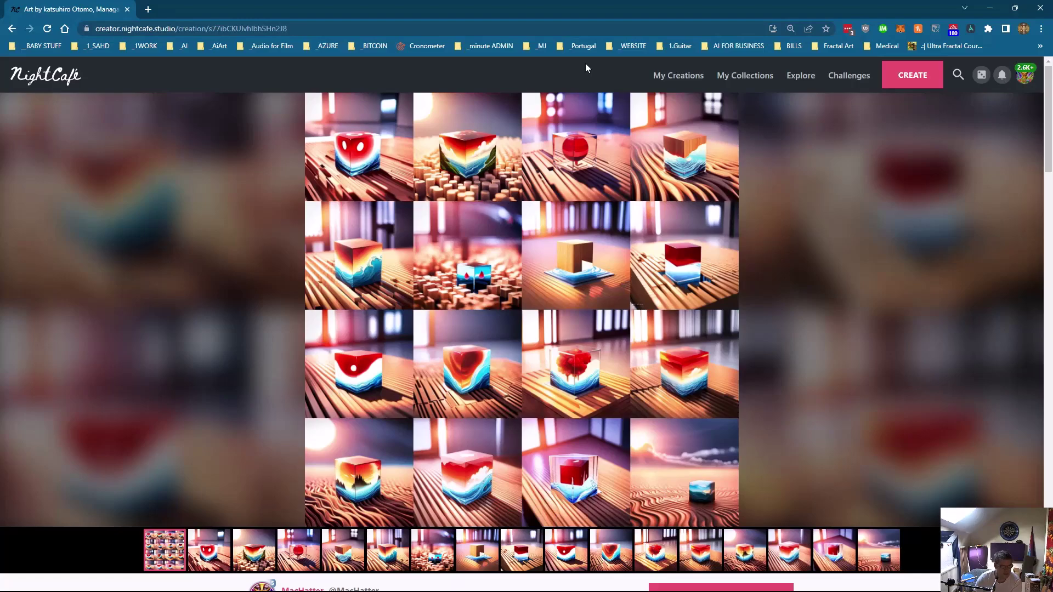
{"action": "left_click", "coordinate": [209, 549]}
{"action": "left_click", "coordinate": [254, 425]}
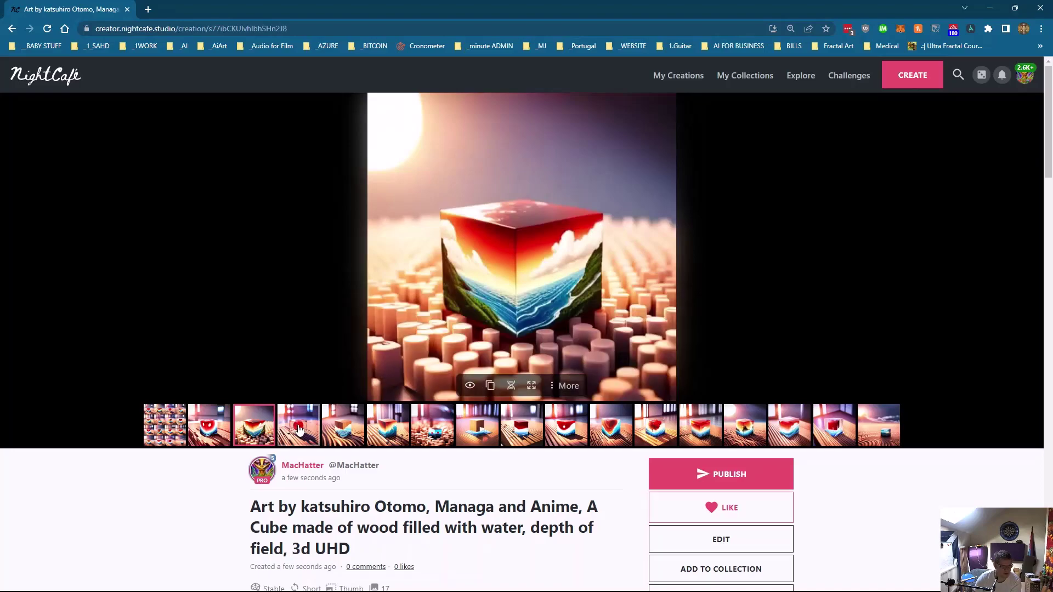
{"action": "left_click", "coordinate": [299, 429]}
{"action": "left_click", "coordinate": [345, 428]}
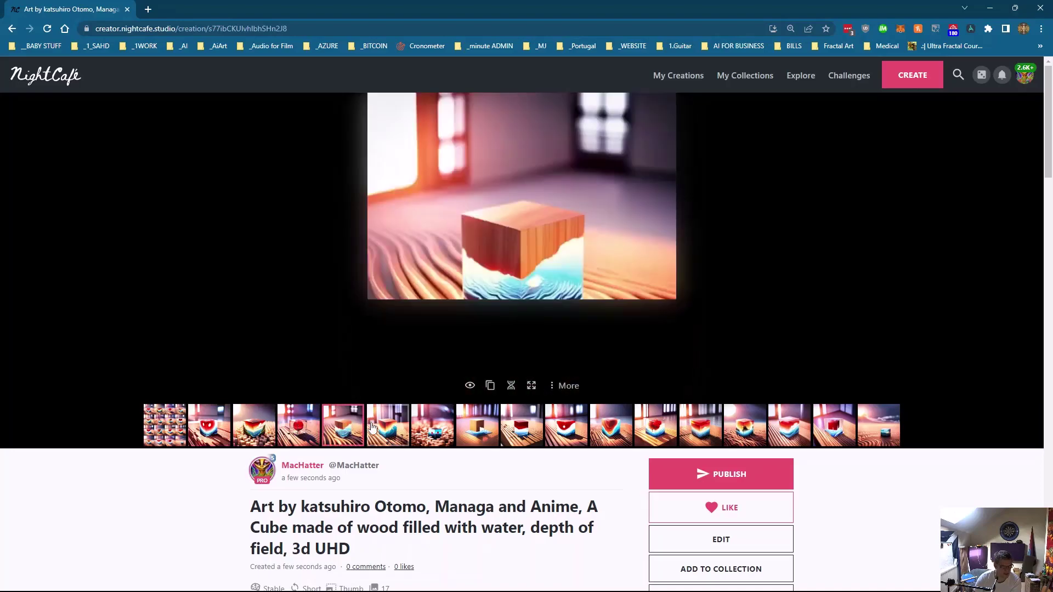
{"action": "left_click", "coordinate": [391, 428]}
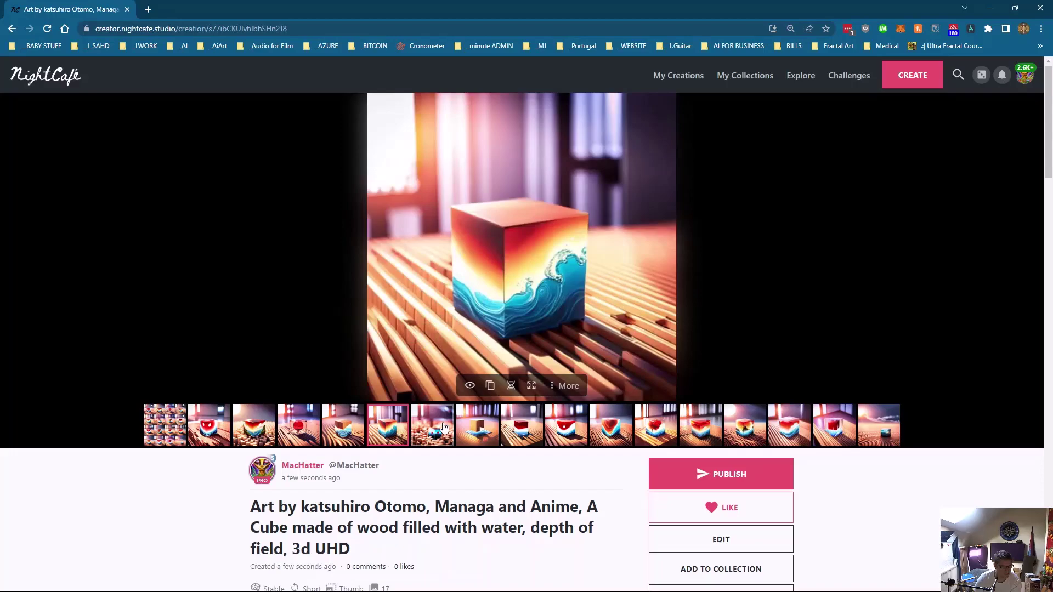
{"action": "left_click", "coordinate": [443, 428]}
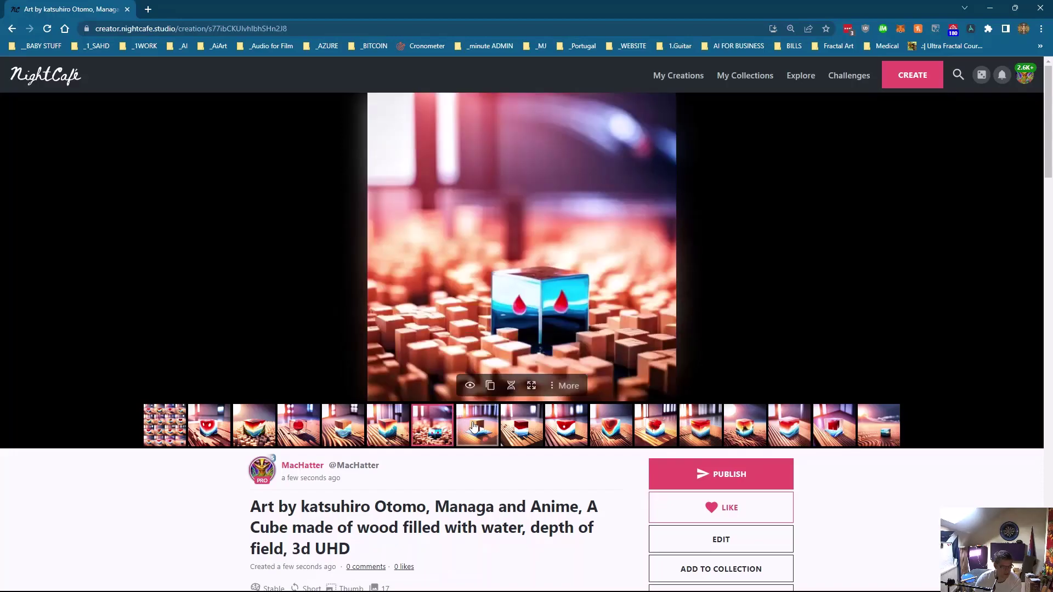
{"action": "left_click", "coordinate": [475, 428]}
{"action": "left_click", "coordinate": [524, 428]}
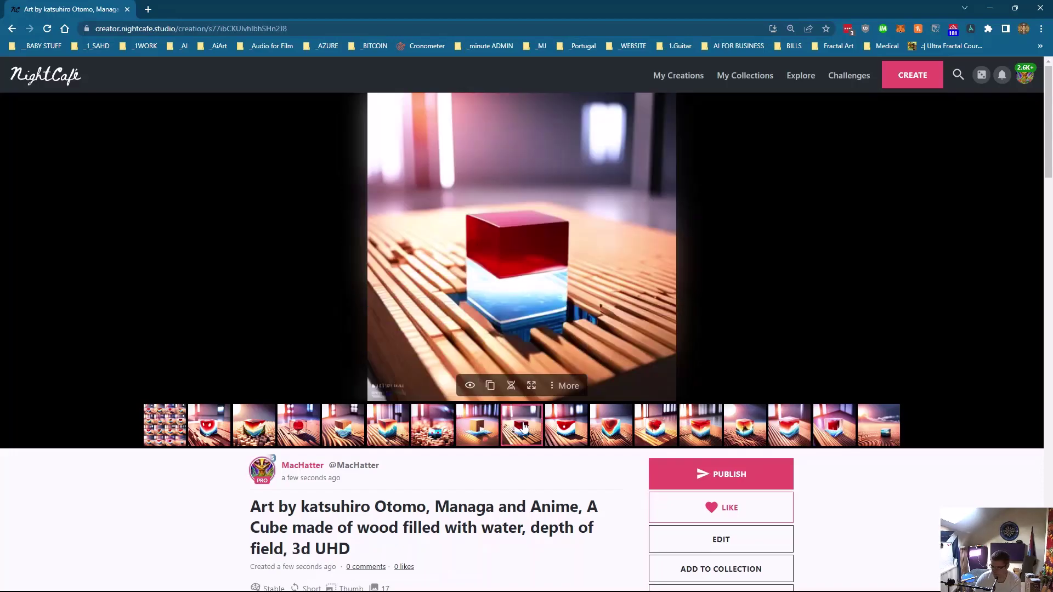
{"action": "left_click", "coordinate": [567, 428]}
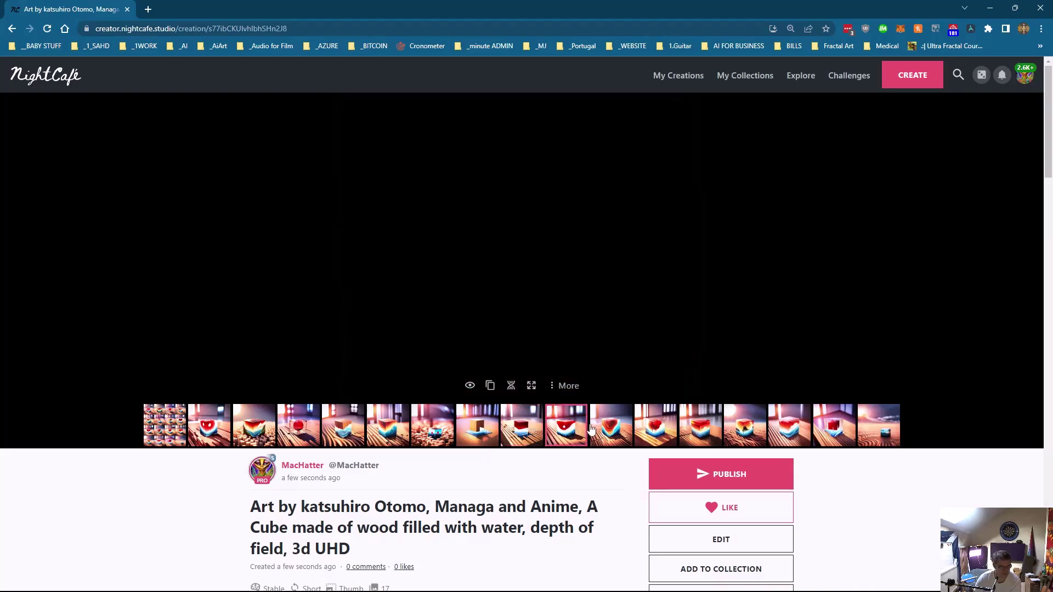
{"action": "left_click", "coordinate": [610, 428]}
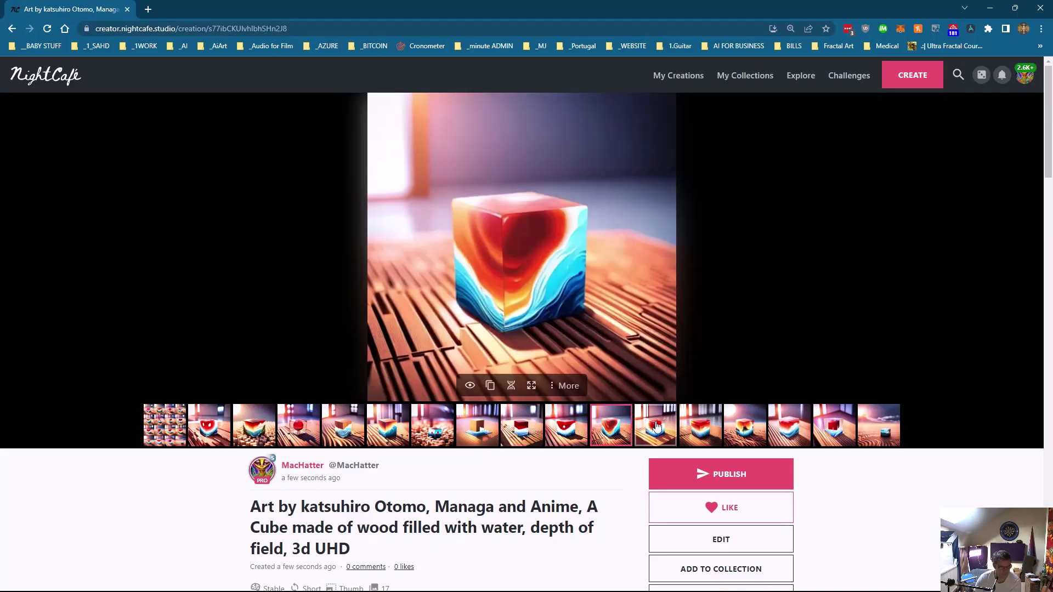
- Make the glass cube with the red tree-like cloud the creation's display image and evolve that image
{"action": "left_click", "coordinate": [656, 428]}
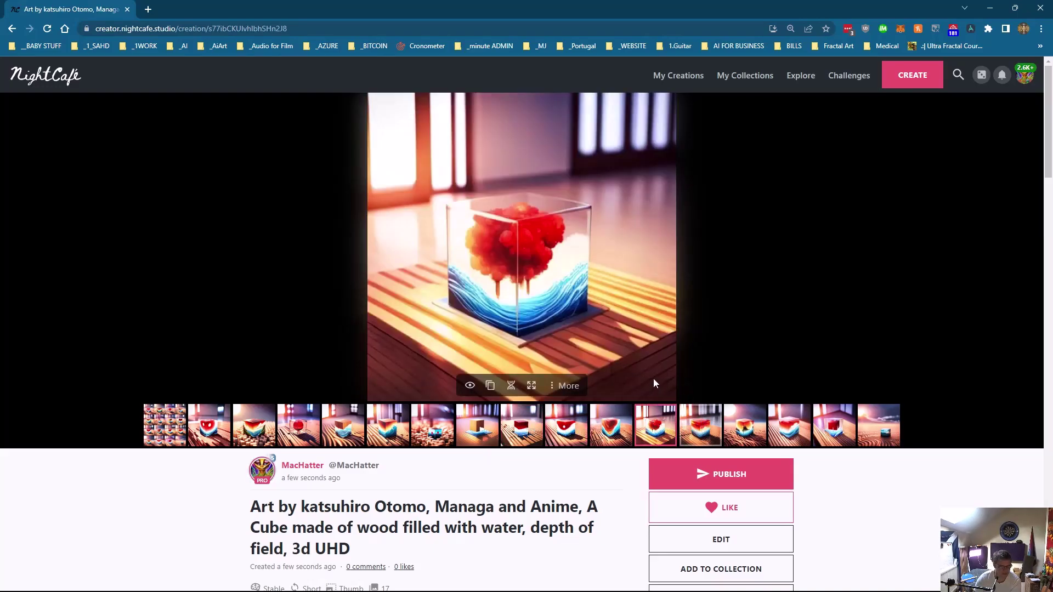
{"action": "left_click", "coordinate": [471, 387]}
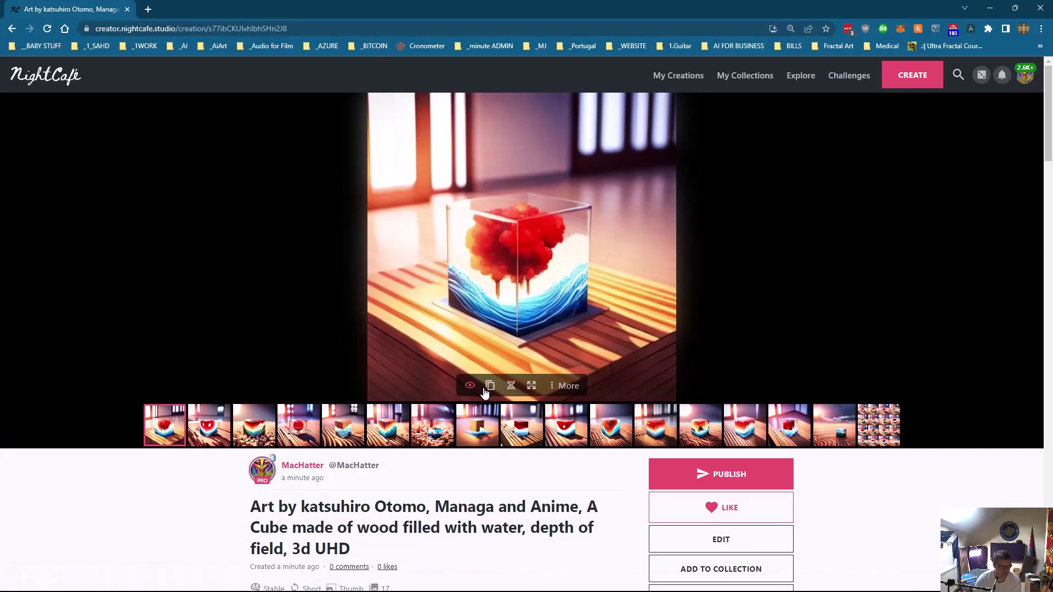
{"action": "left_click", "coordinate": [511, 386]}
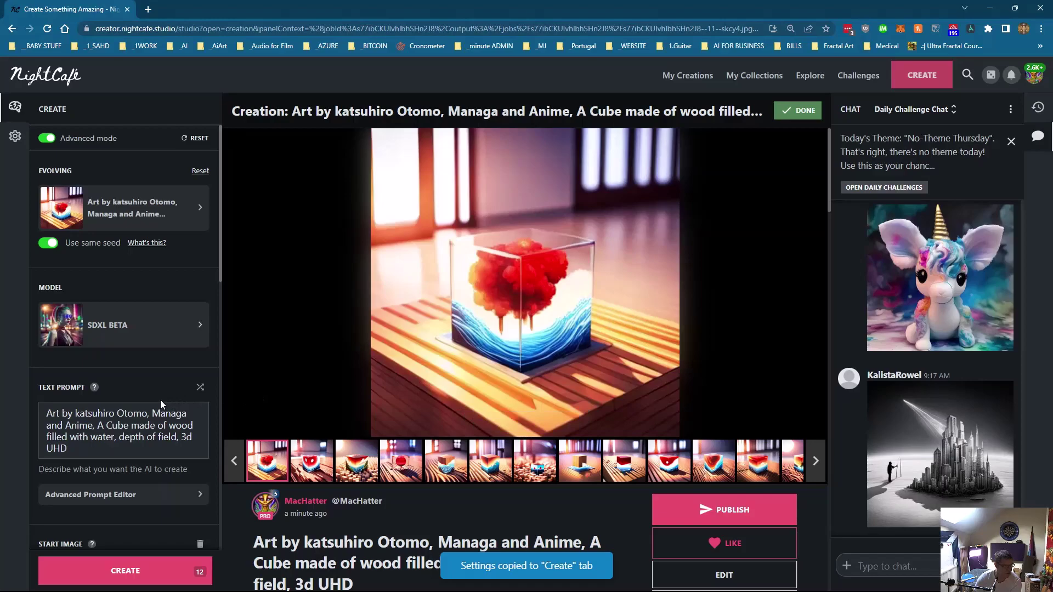
- Append ", psychedelic colour scheme" to the end of the text prompt, after "3d UHD"
{"action": "scroll", "coordinate": [160, 399], "scroll_direction": "down", "scroll_amount": 4}
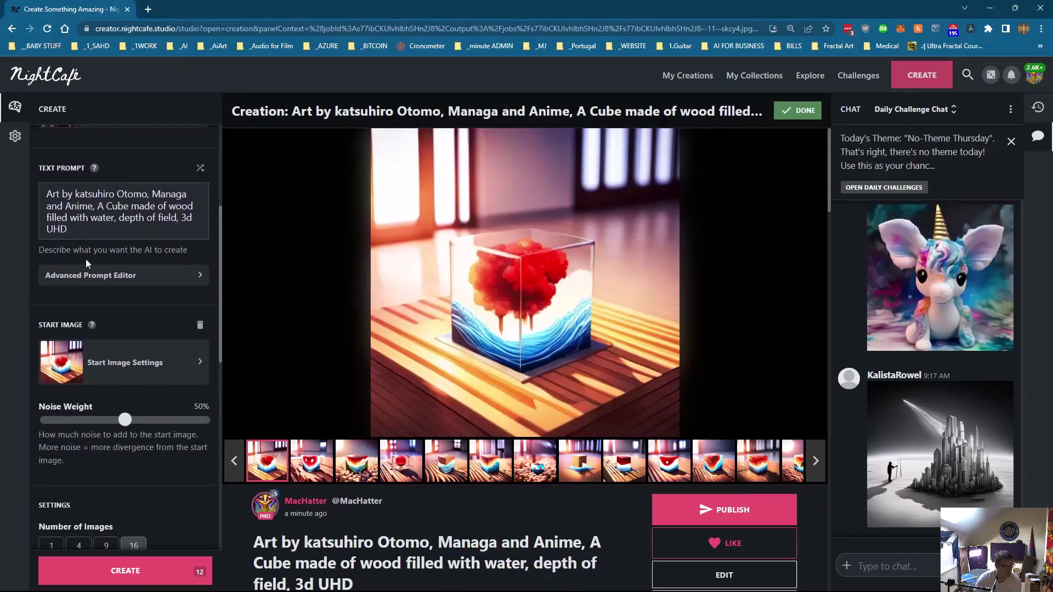
{"action": "left_click", "coordinate": [74, 233]}
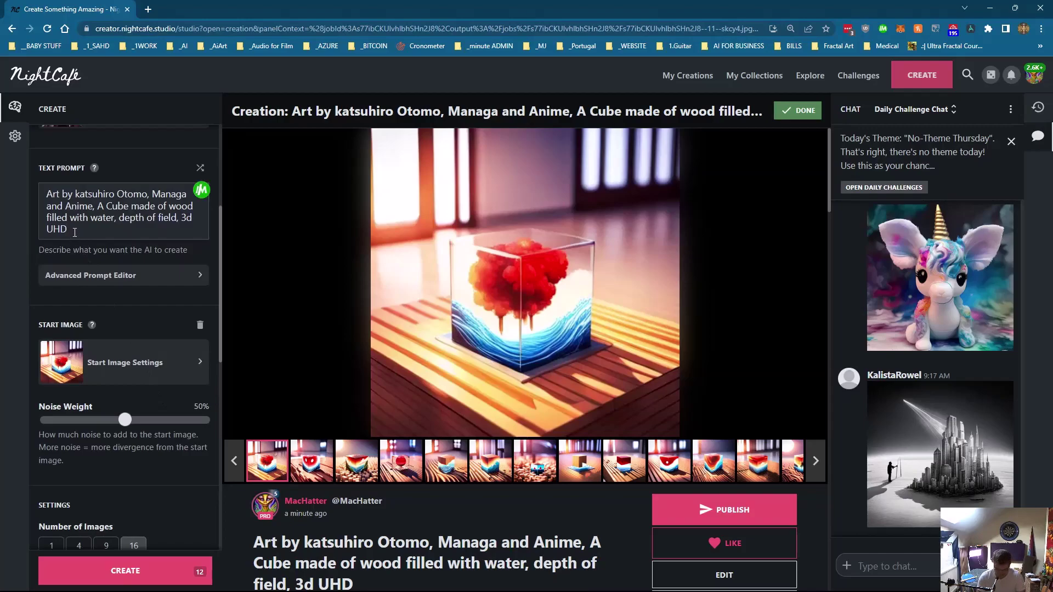
{"action": "type", "text": ", psychedel"}
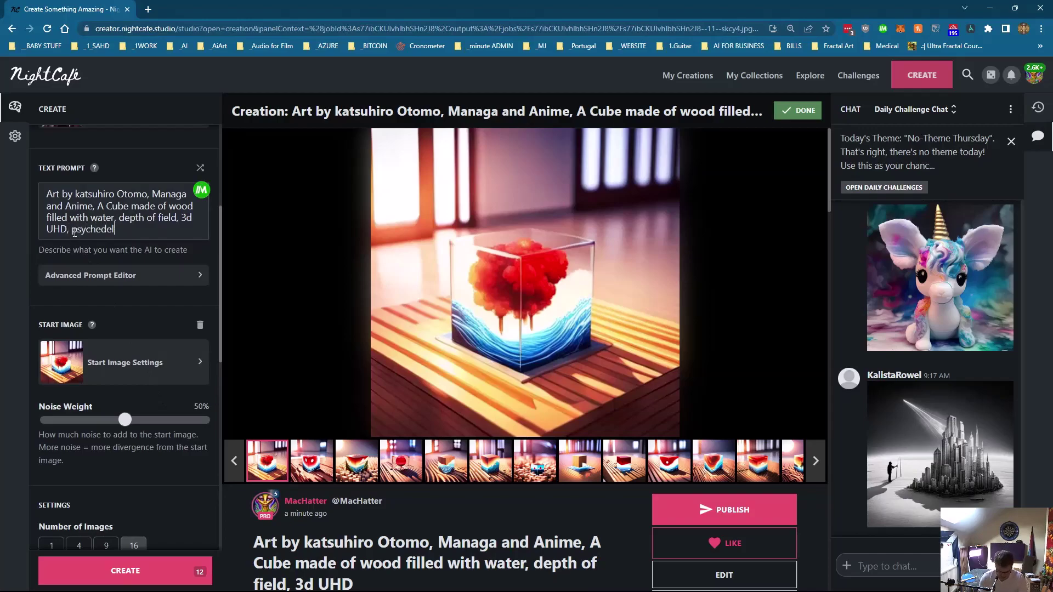
{"action": "type", "text": "ic colour scheme"}
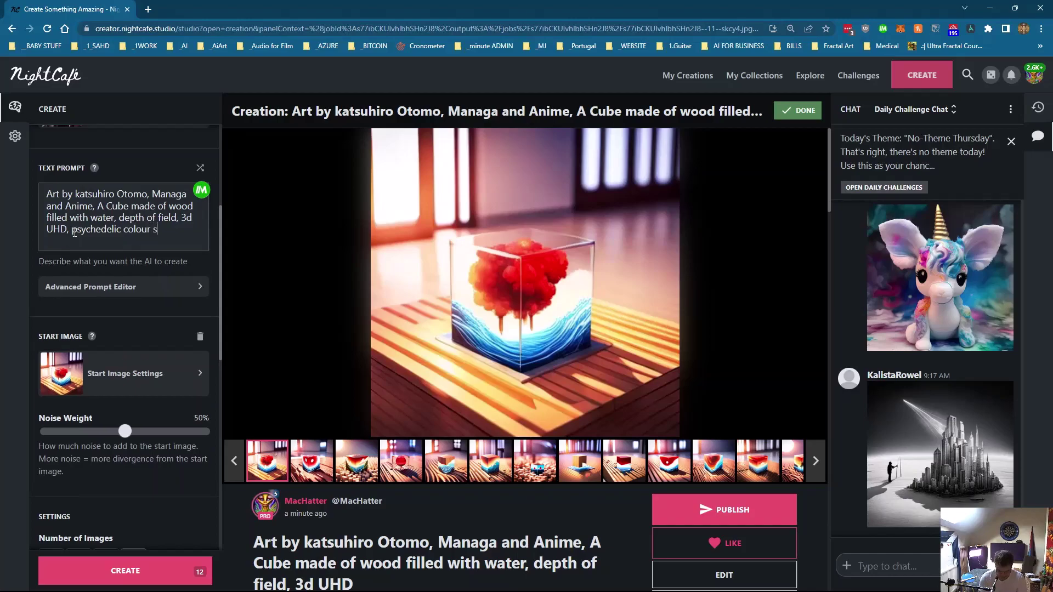
- Move "psychedelic colour scheme" from the end of the text prompt to directly after "Managa and Anime," and remove the duplicate comma
{"action": "key", "text": "shift+Left"}
{"action": "key", "text": "shift+Left"}
{"action": "key", "text": "shift+Left"}
{"action": "key", "text": "shift+Left"}
{"action": "key", "text": "shift+Left"}
{"action": "key", "text": "shift+Left"}
{"action": "key", "text": "shift+Left"}
{"action": "key", "text": "shift+Left"}
{"action": "key", "text": "shift+Left"}
{"action": "key", "text": "shift+Left"}
{"action": "key", "text": "shift+Left"}
{"action": "key", "text": "shift+Left"}
{"action": "key", "text": "shift+Left"}
{"action": "key", "text": "shift+Left"}
{"action": "key", "text": "shift+Left"}
{"action": "key", "text": "shift+Left"}
{"action": "key", "text": "shift+Left"}
{"action": "key", "text": "shift+Left"}
{"action": "key", "text": "shift+Left"}
{"action": "key", "text": "shift+Left"}
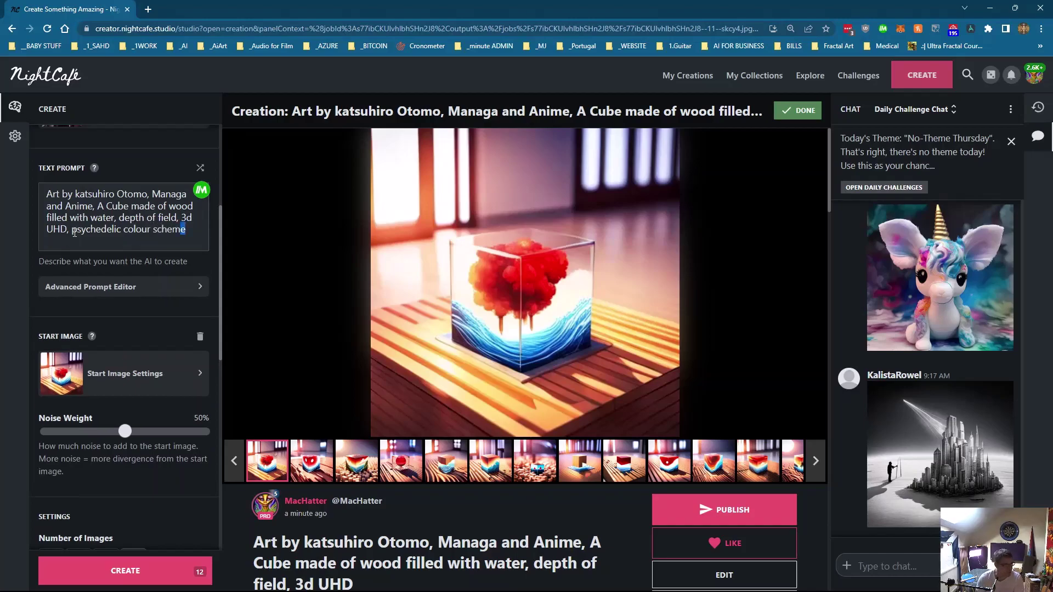
{"action": "key", "text": "shift+Left"}
{"action": "key", "text": "shift+Left"}
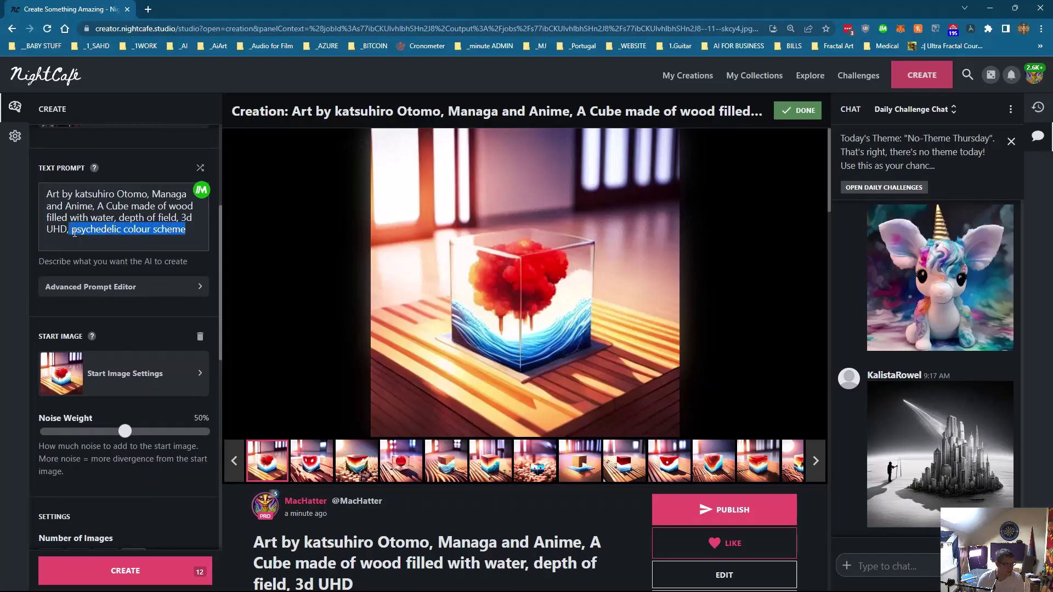
{"action": "key", "text": "BackSpace"}
{"action": "key", "text": "BackSpace"}
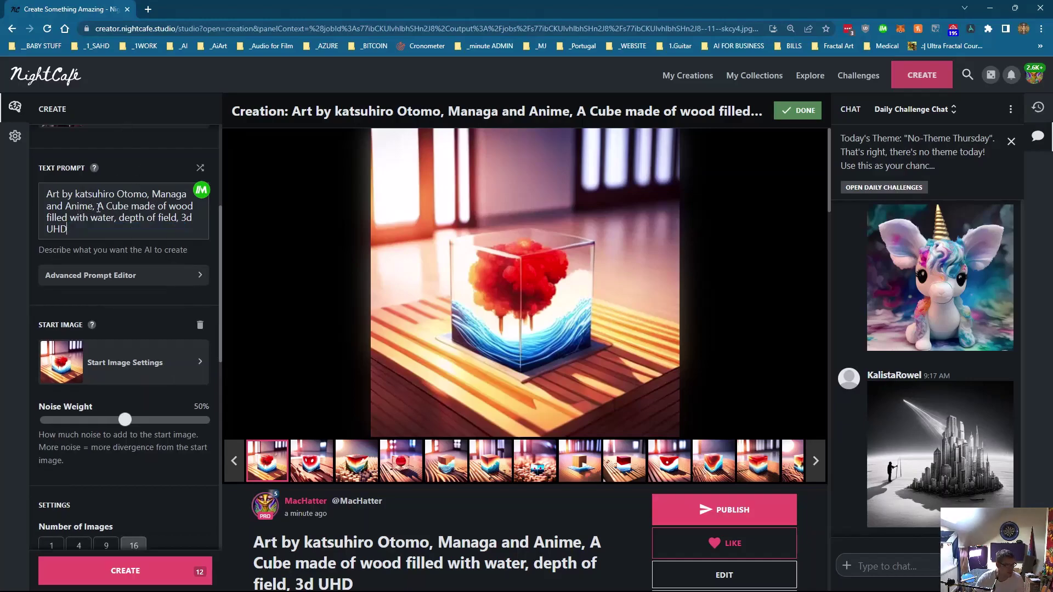
{"action": "type", "text": ", psychedelic colour scheme"}
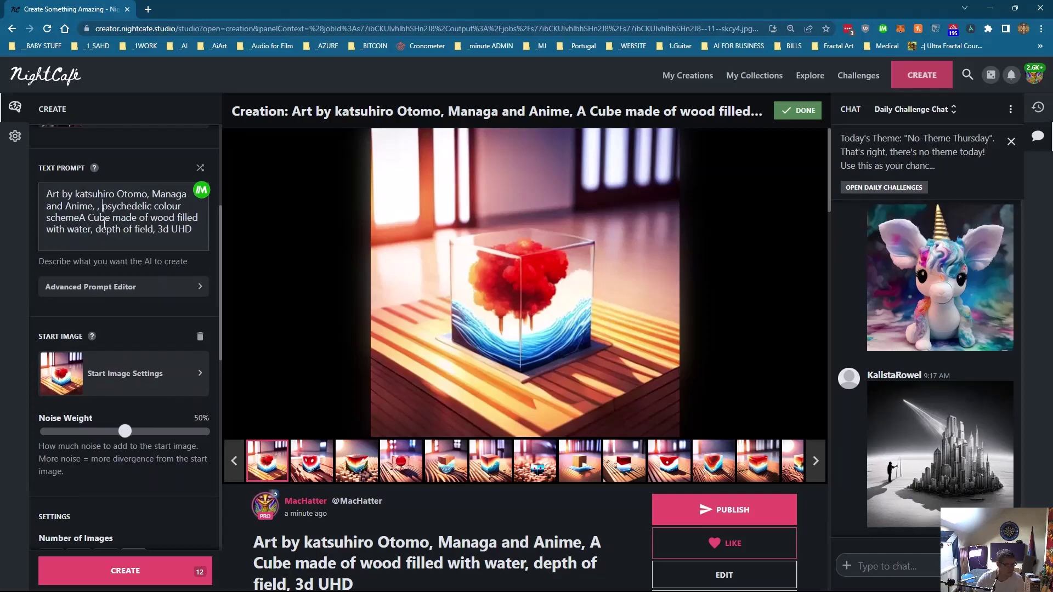
{"action": "left_click_drag", "start_coordinate": [102, 208], "coordinate": [105, 219]}
{"action": "key", "text": "Left"}
{"action": "key", "text": "BackSpace"}
{"action": "key", "text": "BackSpace"}
{"action": "key", "text": "BackSpace"}
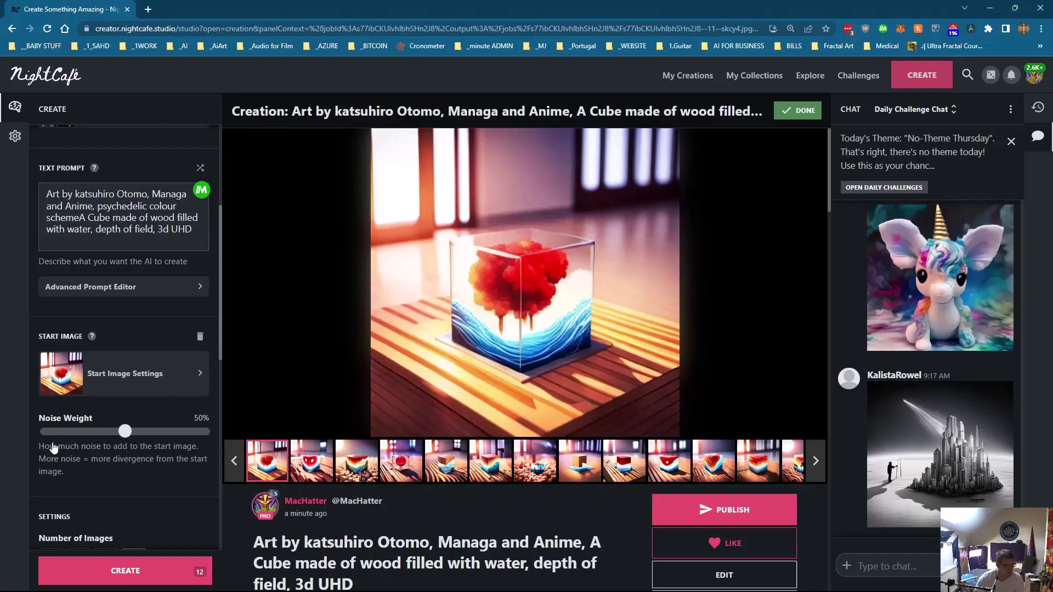
- Enable a new random seed for each creation and set the start image's noise weight to 70%
{"action": "scroll", "coordinate": [101, 443], "scroll_direction": "down", "scroll_amount": 8}
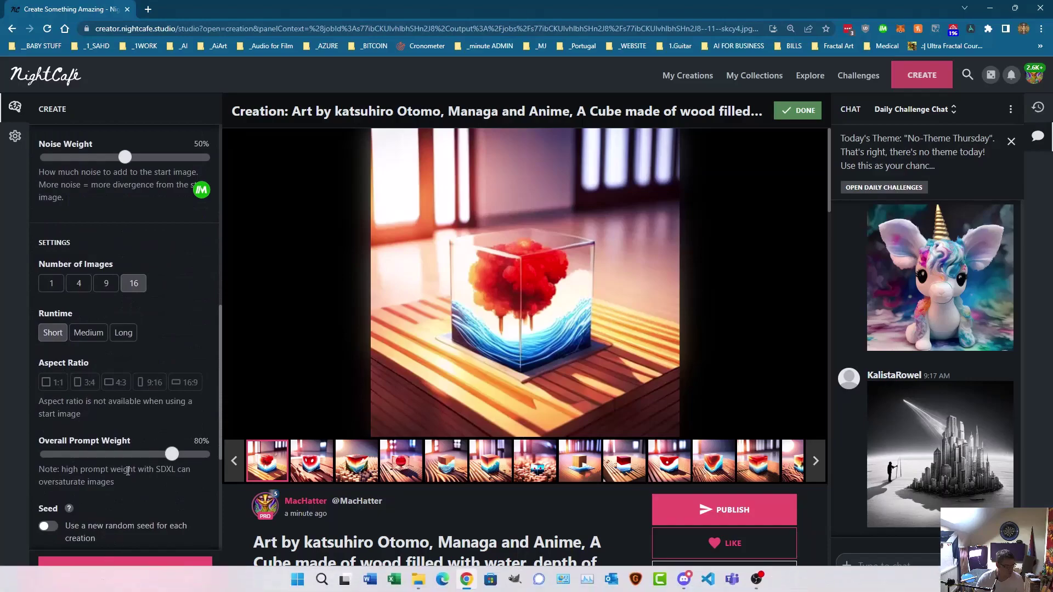
{"action": "left_click", "coordinate": [47, 361]}
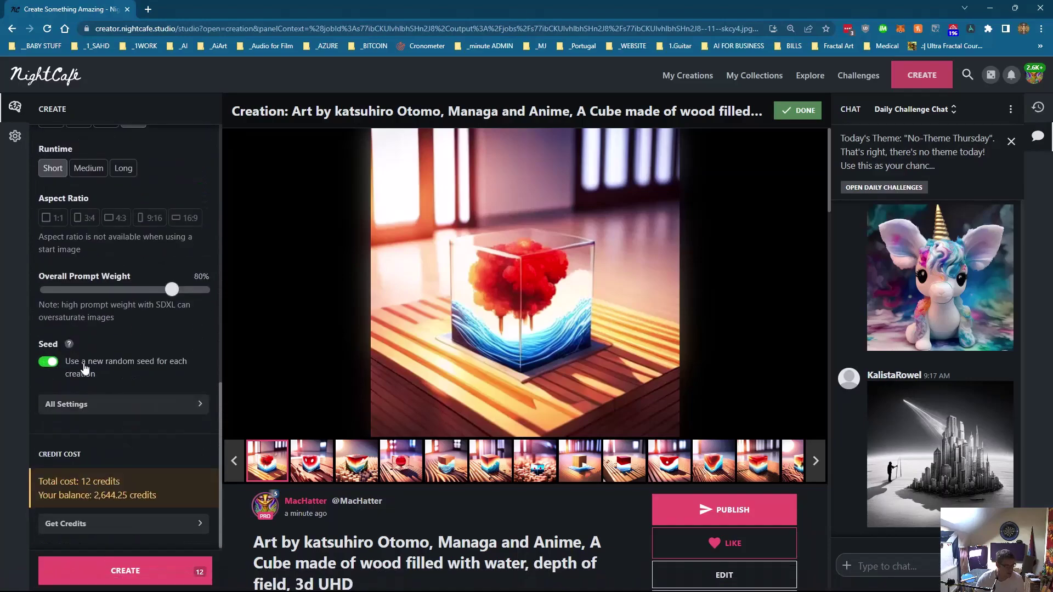
{"action": "scroll", "coordinate": [61, 362], "scroll_direction": "up", "scroll_amount": 5}
{"action": "left_click_drag", "start_coordinate": [125, 267], "coordinate": [156, 267]}
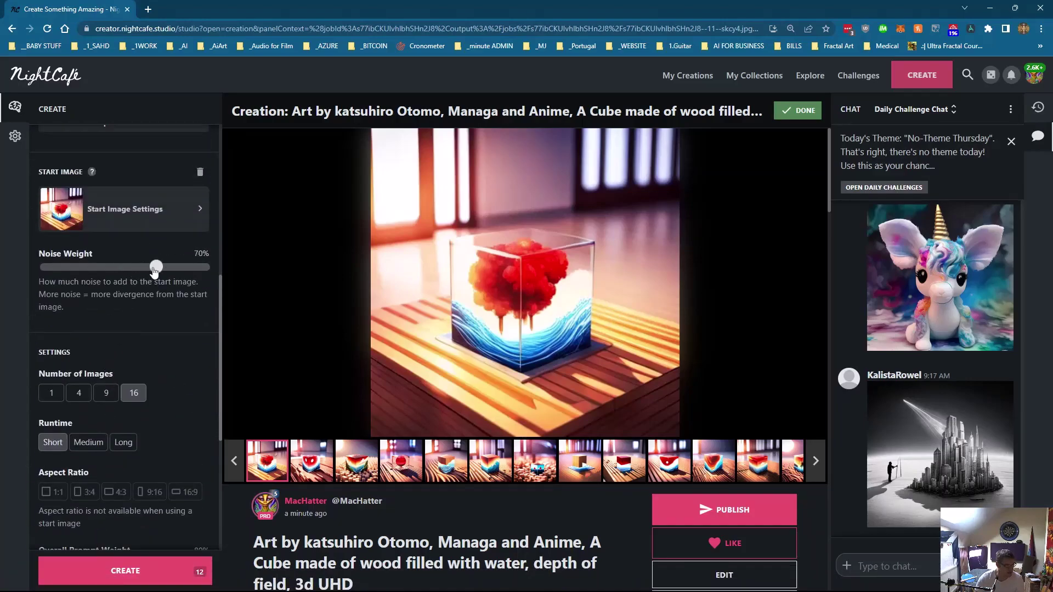
- Set the overall prompt weight to 50% and start generating the 16 images, confirming the 12-credit spend
{"action": "scroll", "coordinate": [139, 433], "scroll_direction": "down", "scroll_amount": 2}
{"action": "left_click_drag", "start_coordinate": [168, 454], "coordinate": [125, 457]}
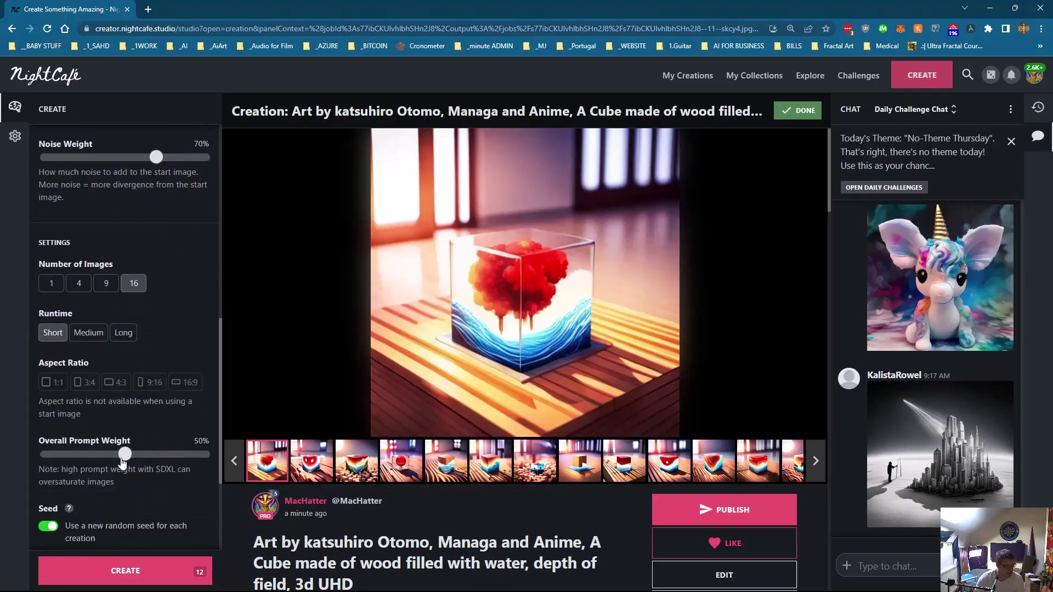
{"action": "scroll", "coordinate": [121, 461], "scroll_direction": "down", "scroll_amount": 3}
{"action": "left_click", "coordinate": [91, 584]}
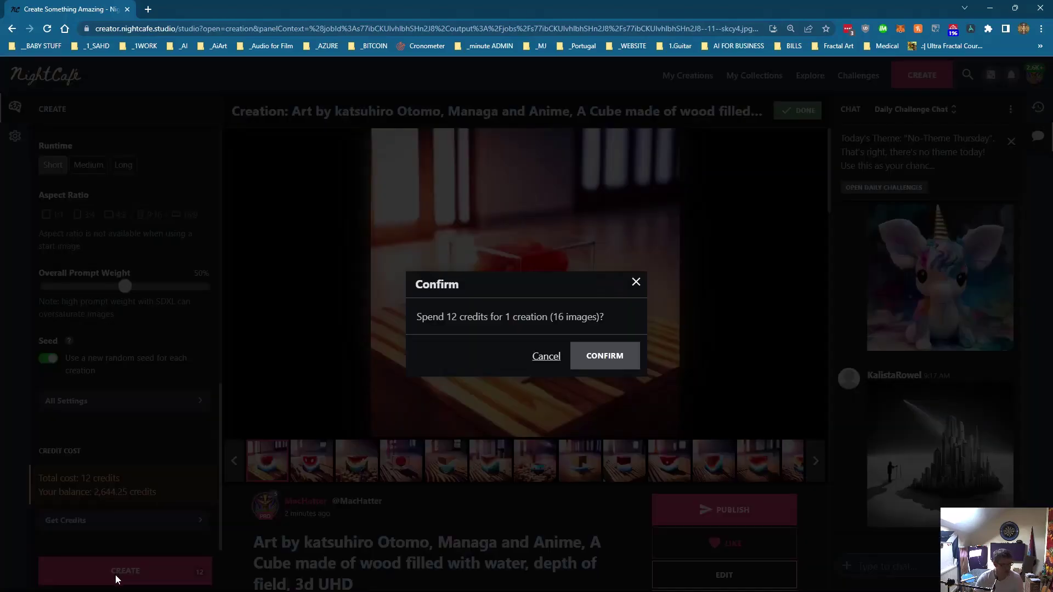
{"action": "left_click", "coordinate": [588, 362]}
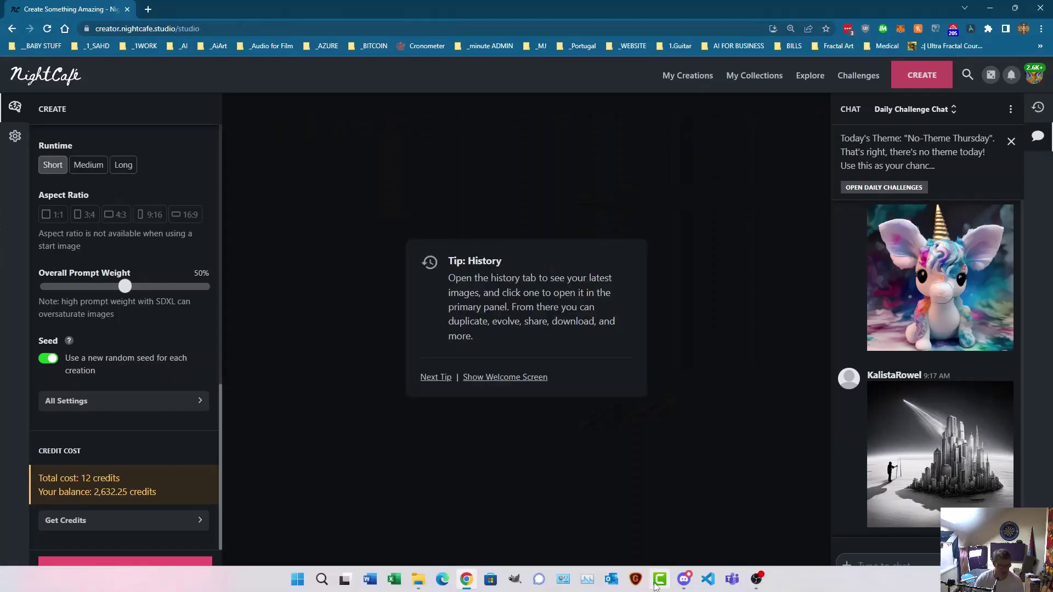
- Switch to Discord to view the Midjourney Niji version 5 cube grid again, then return to NightCafe
{"action": "left_click", "coordinate": [684, 579]}
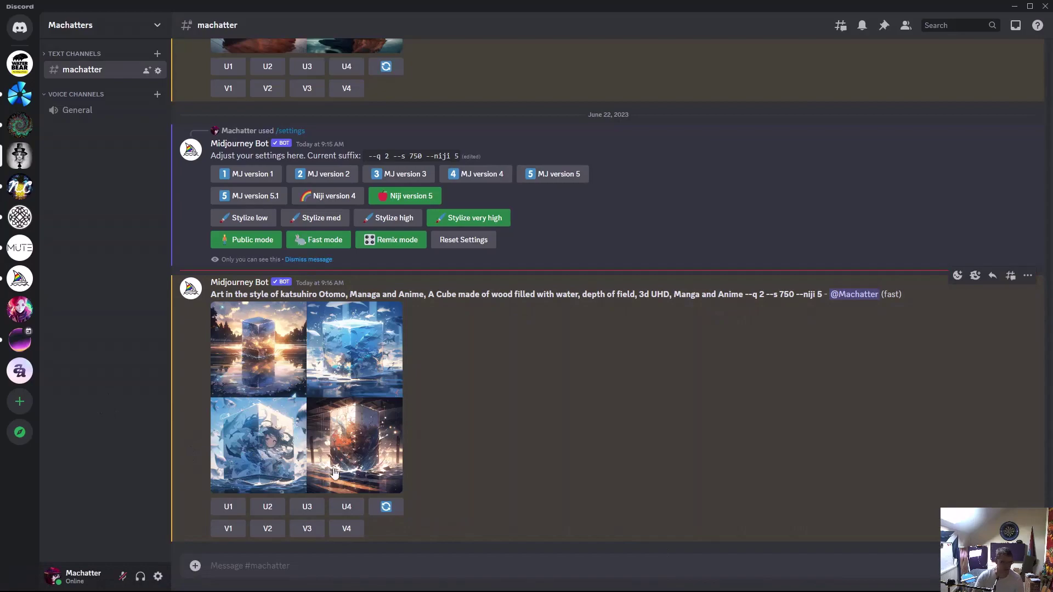
{"action": "left_click", "coordinate": [1018, 8]}
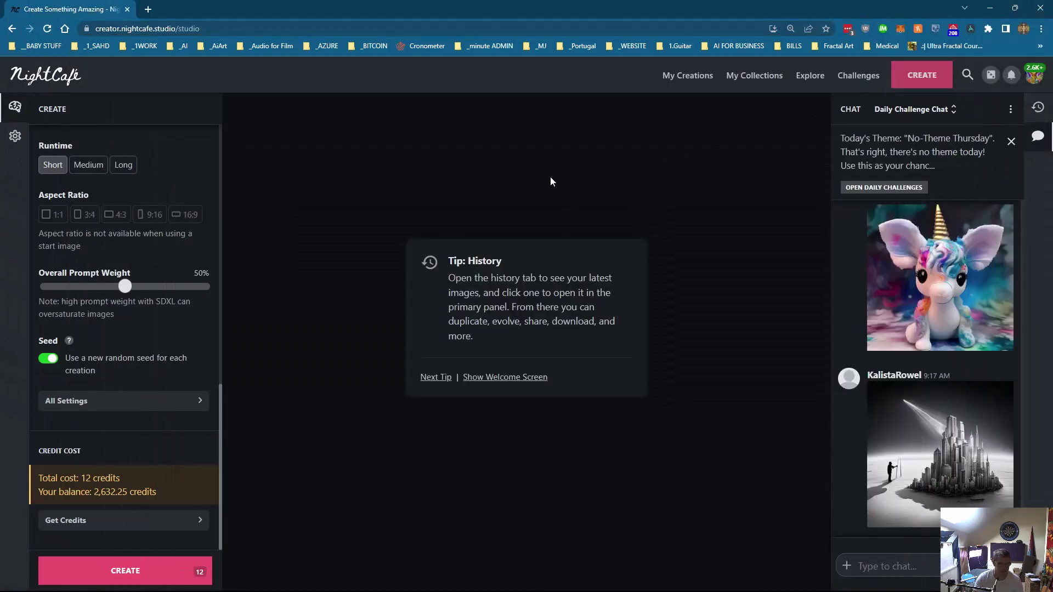
- Open the new psychedelic colour scheme creation from My Creations and examine several of its output images
{"action": "left_click", "coordinate": [698, 76]}
{"action": "left_click", "coordinate": [248, 229]}
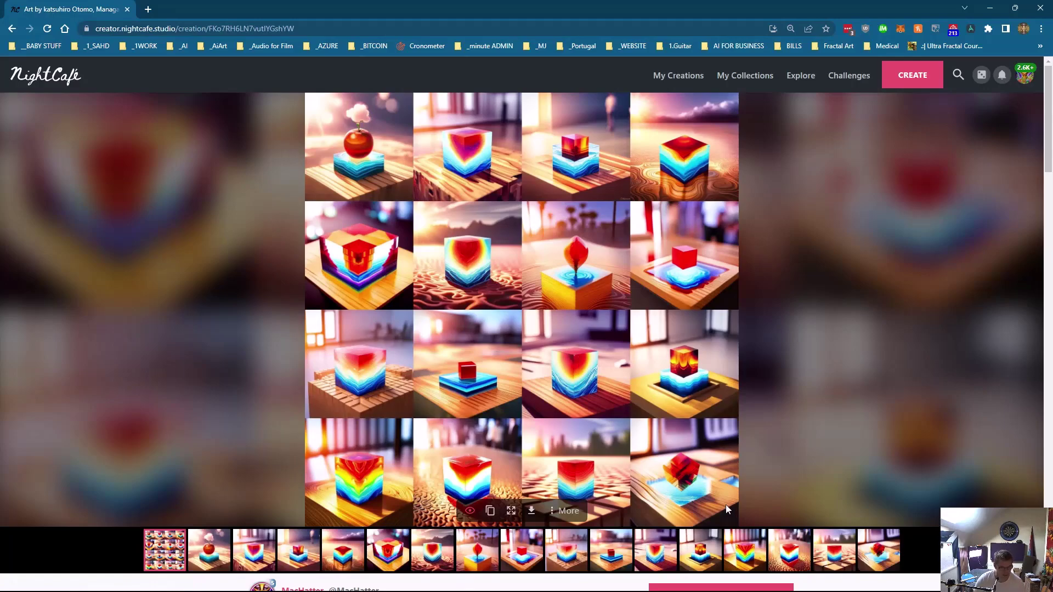
{"action": "left_click", "coordinate": [694, 555]}
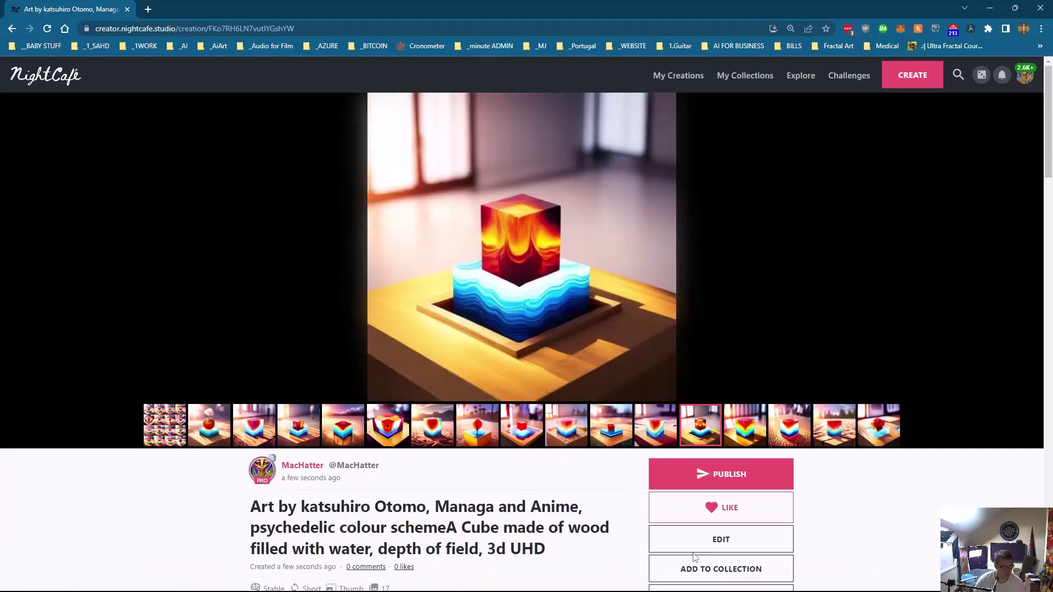
{"action": "left_click", "coordinate": [477, 422]}
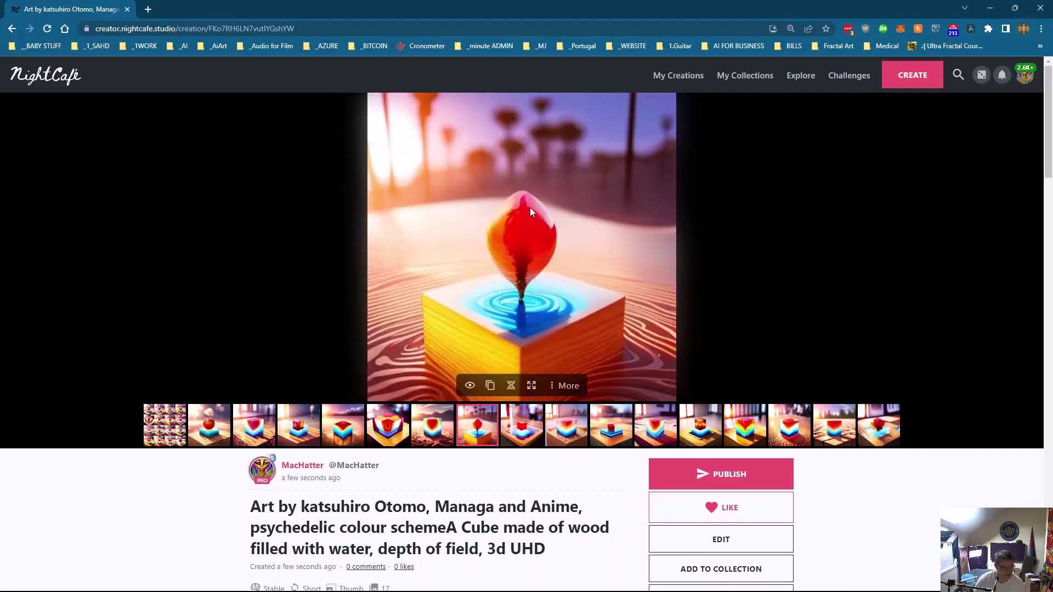
{"action": "left_click", "coordinate": [212, 429]}
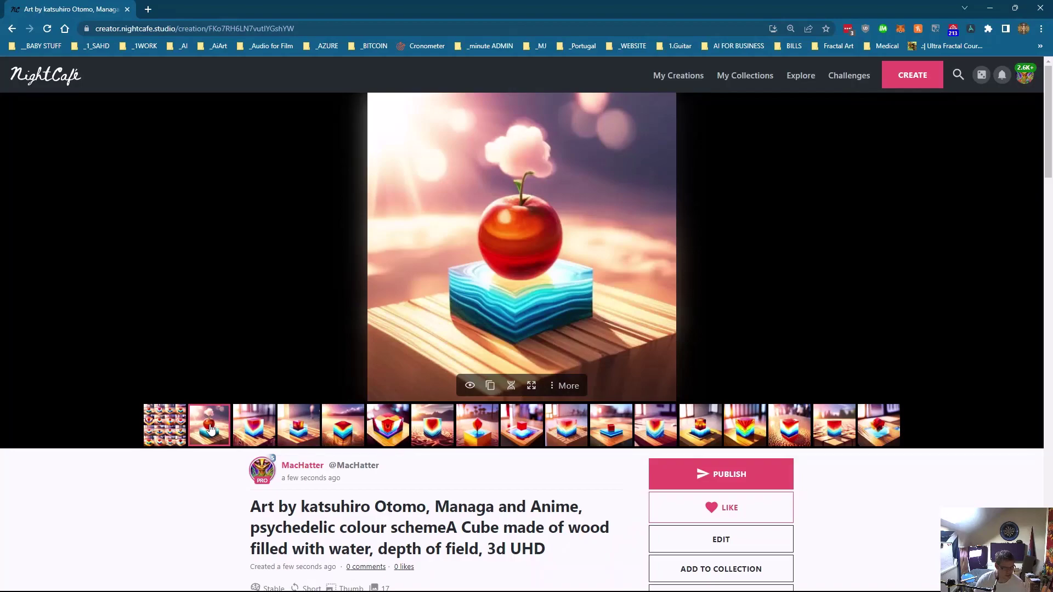
{"action": "left_click", "coordinate": [878, 427]}
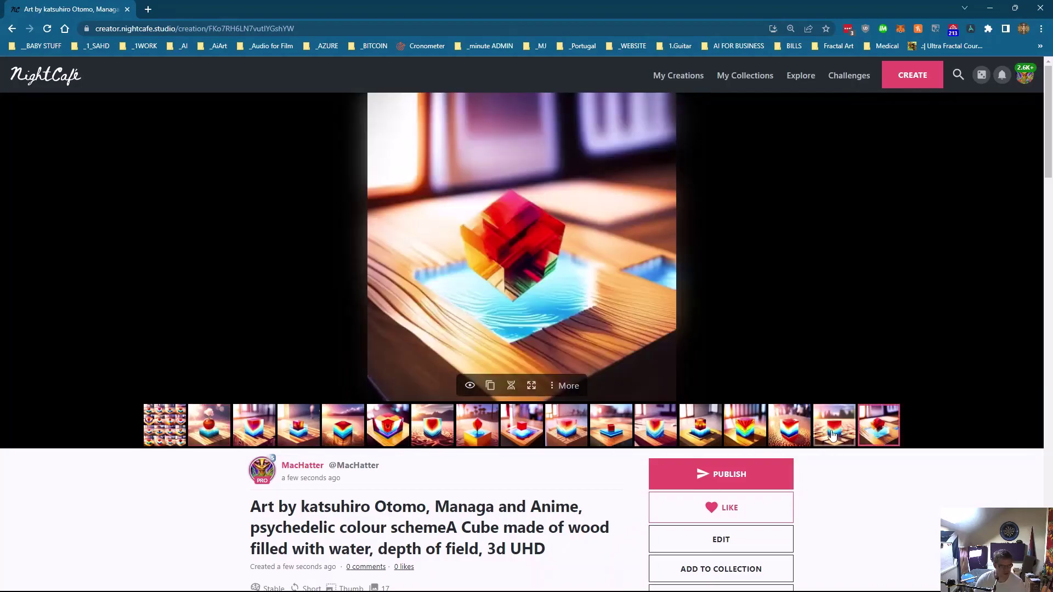
{"action": "left_click", "coordinate": [832, 436]}
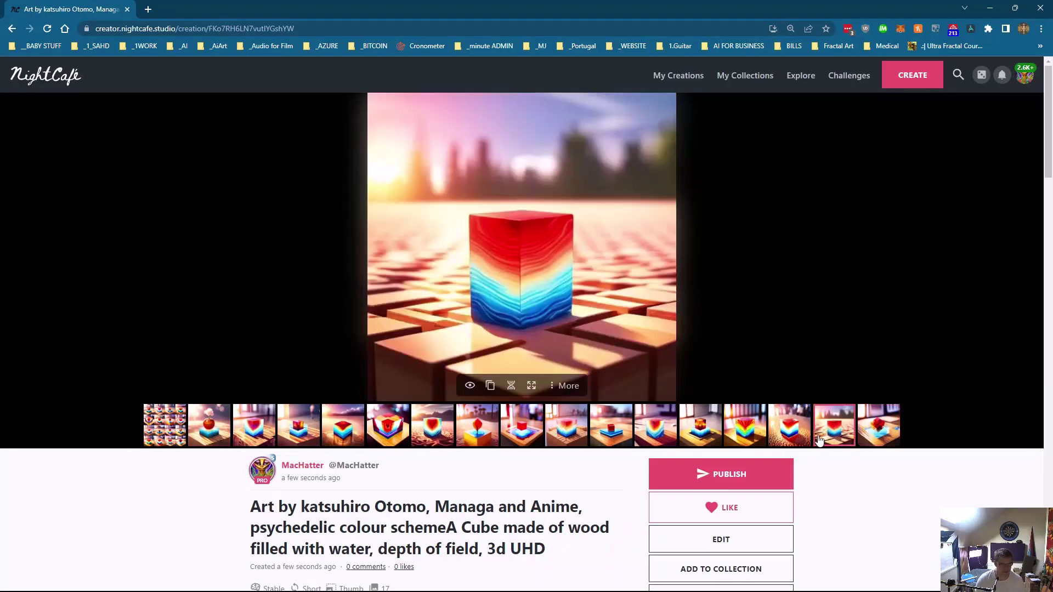
{"action": "left_click", "coordinate": [797, 443]}
- Upscale the image of the fiery cube resting on the blue wave block and look over the creation's page
{"action": "left_click", "coordinate": [714, 434]}
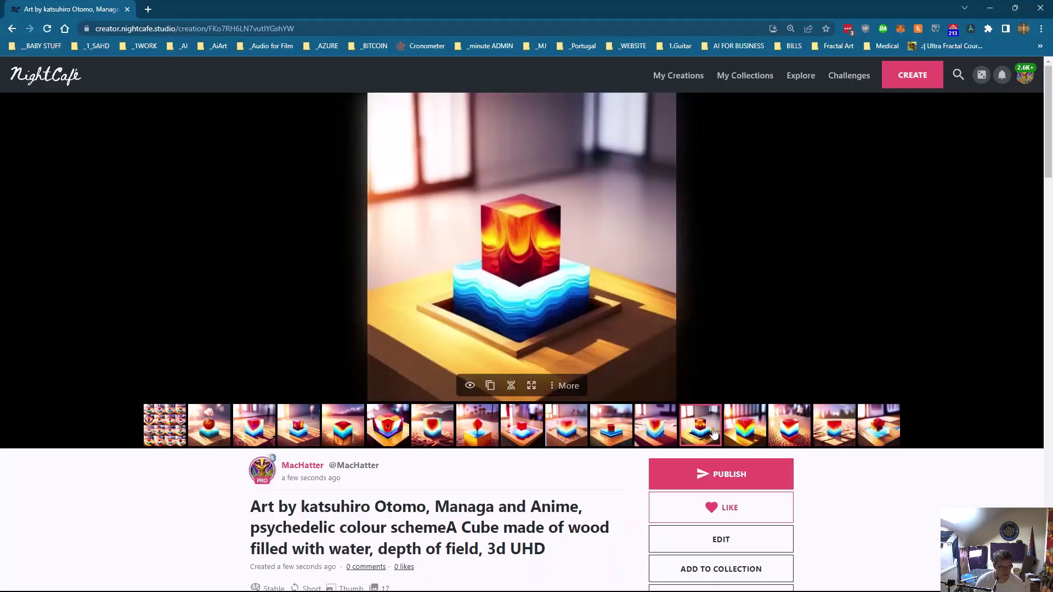
{"action": "left_click", "coordinate": [531, 385]}
{"action": "left_click", "coordinate": [423, 333]}
{"action": "left_click", "coordinate": [554, 434]}
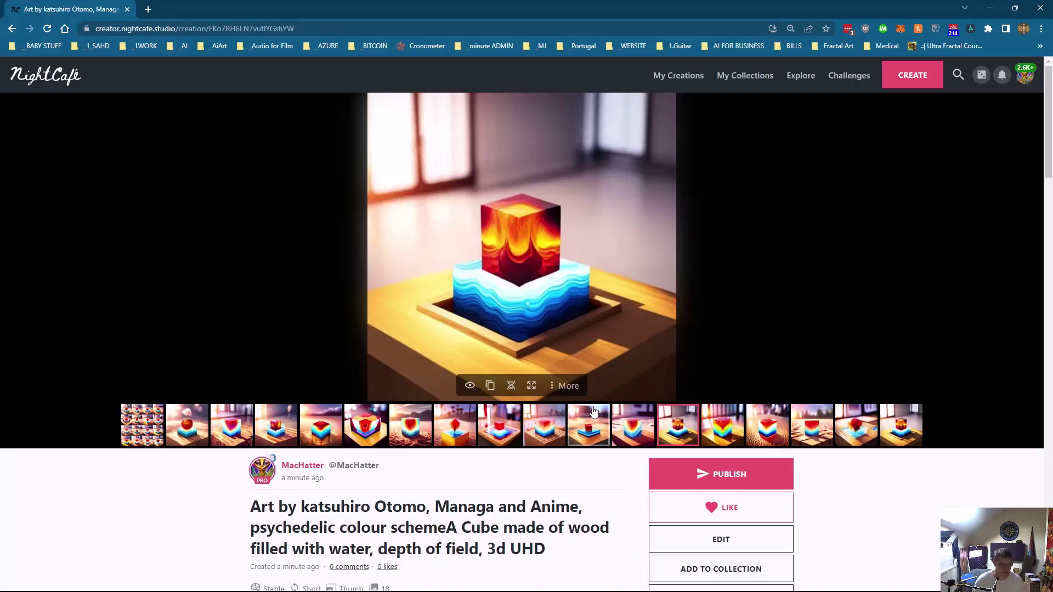
{"action": "scroll", "coordinate": [501, 305], "scroll_direction": "down", "scroll_amount": 4}
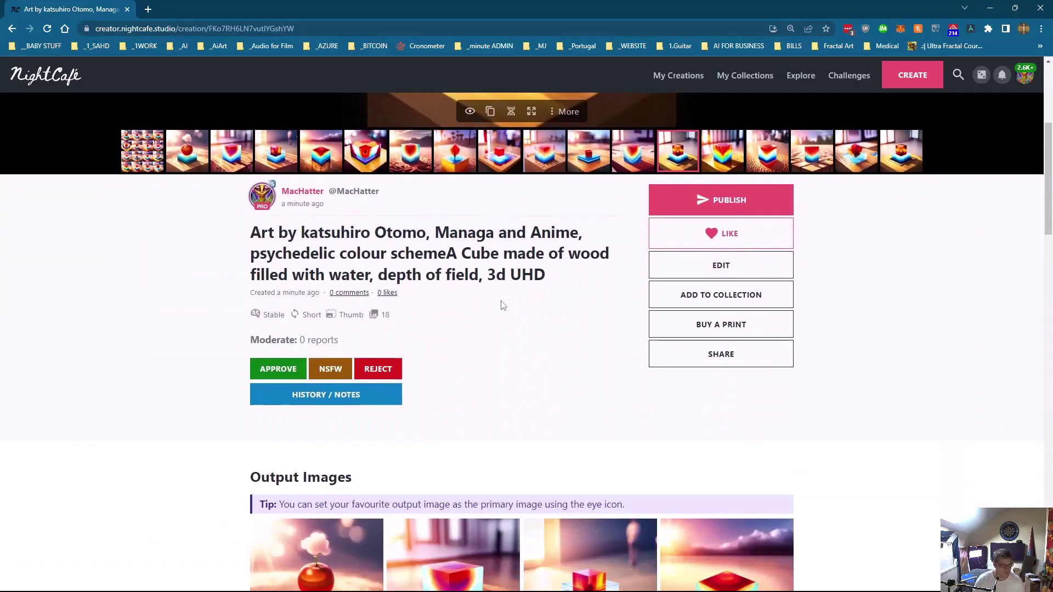
{"action": "scroll", "coordinate": [501, 305], "scroll_direction": "up", "scroll_amount": 4}
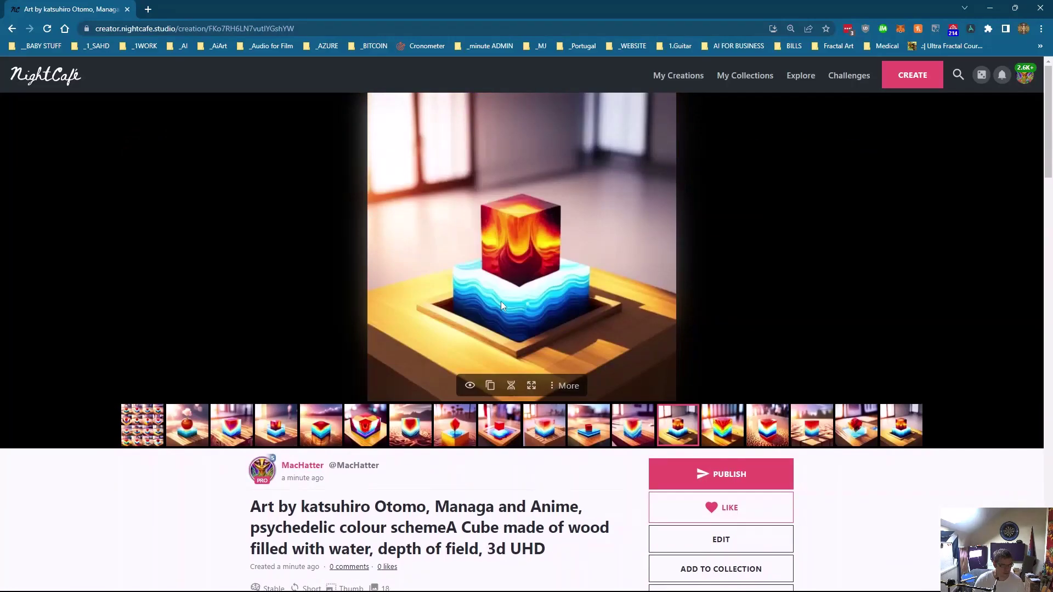